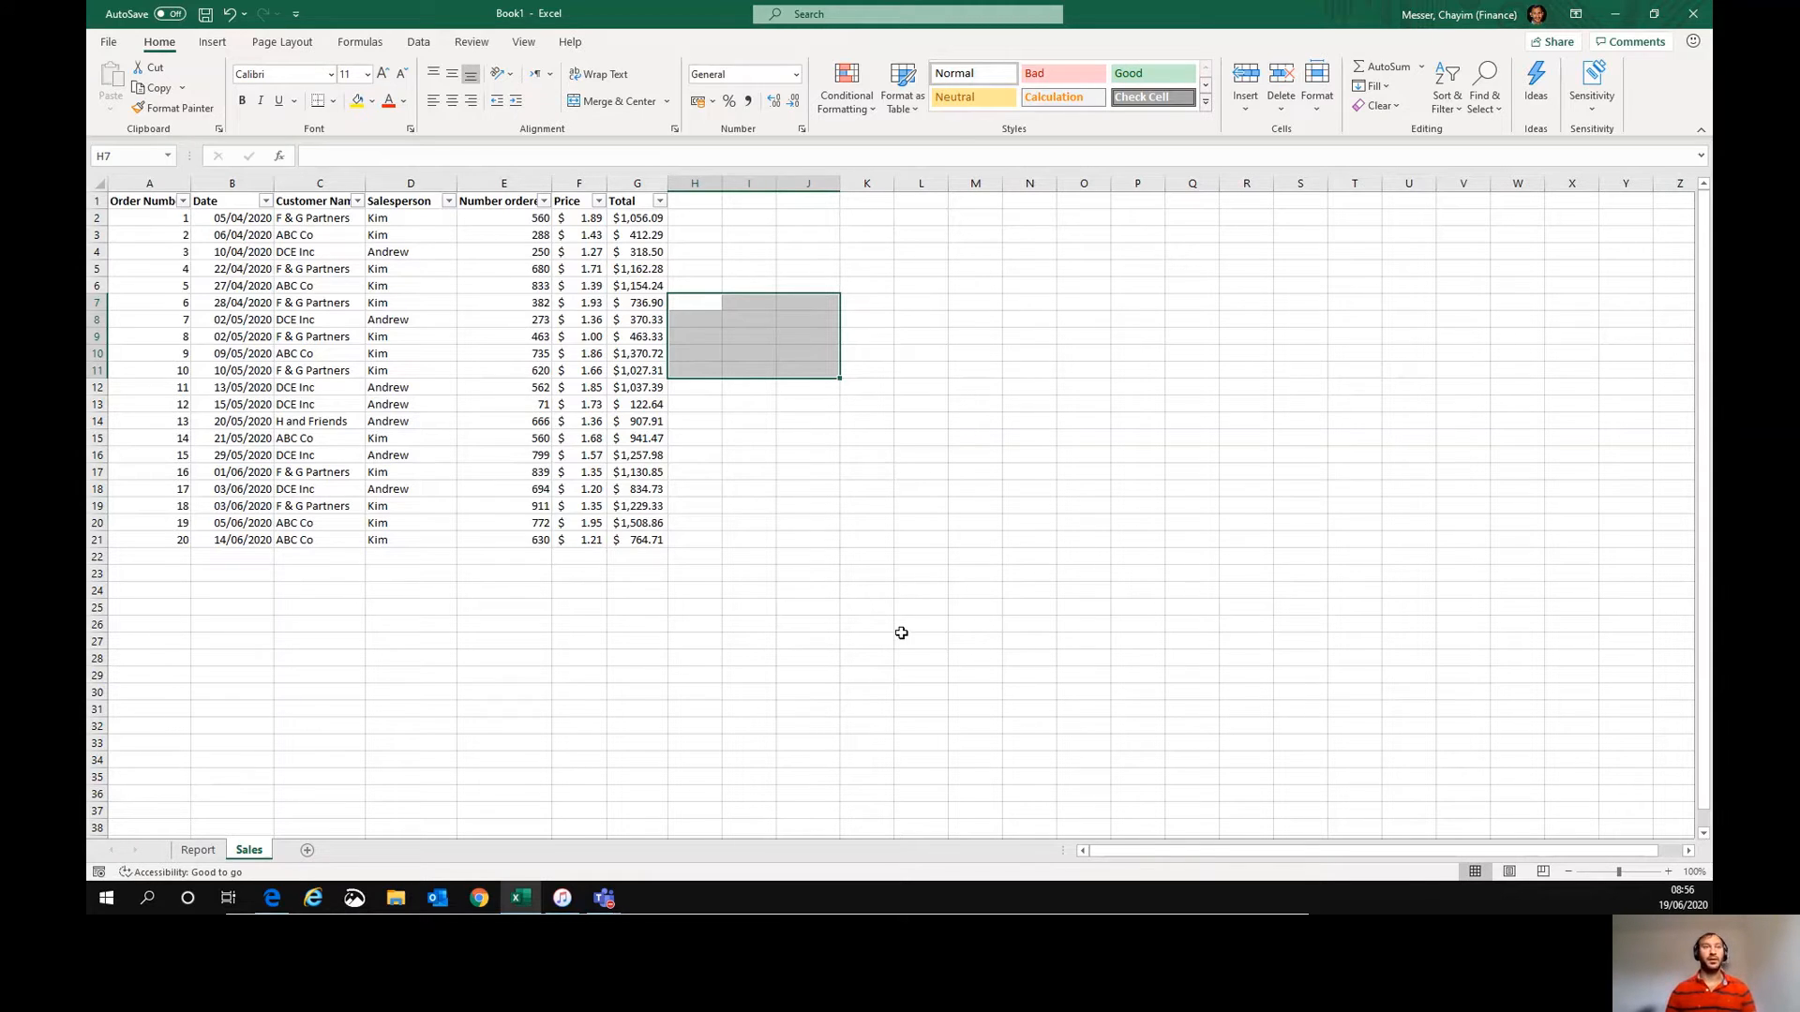
- Create a PivotTable in a new worksheet from the sales table A1:G21 using the PivotTable and PivotChart Wizard
{"action": "left_click_drag", "start_coordinate": [144, 204], "coordinate": [659, 542]}
{"action": "left_click", "coordinate": [659, 542]}
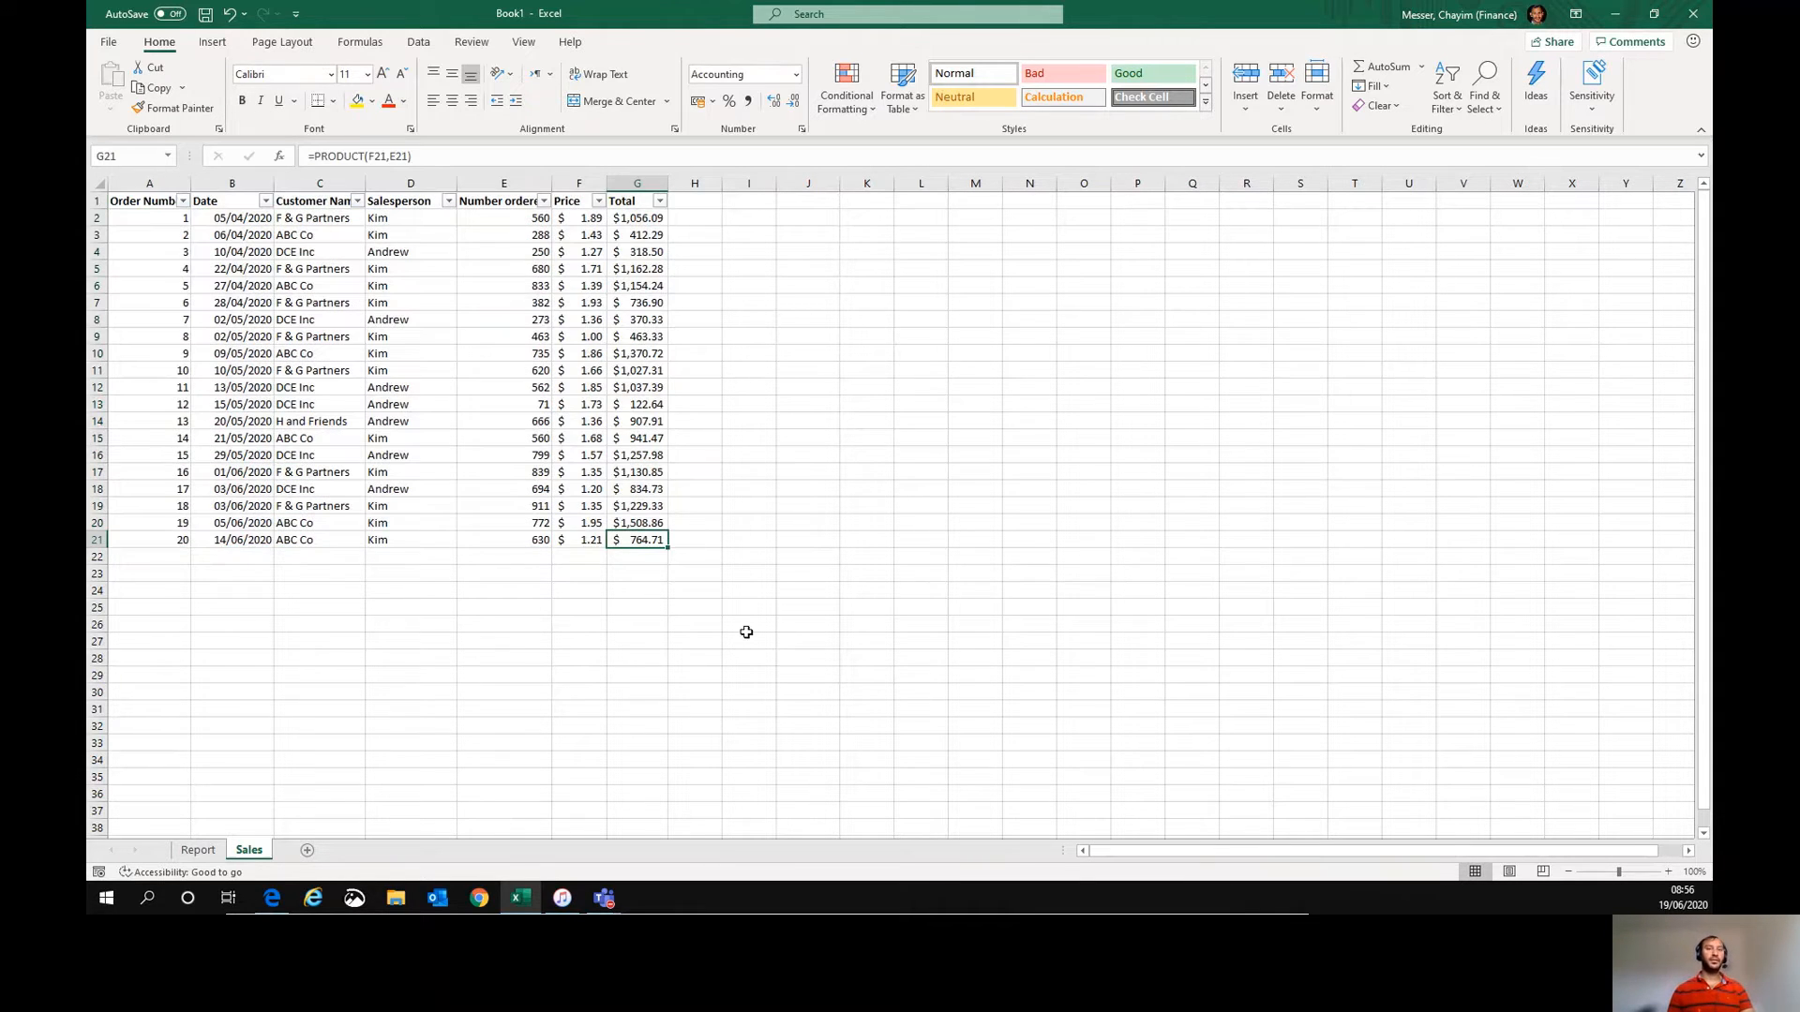
{"action": "left_click_drag", "start_coordinate": [150, 202], "coordinate": [659, 542]}
{"action": "key", "text": "alt+d"}
{"action": "key", "text": "p"}
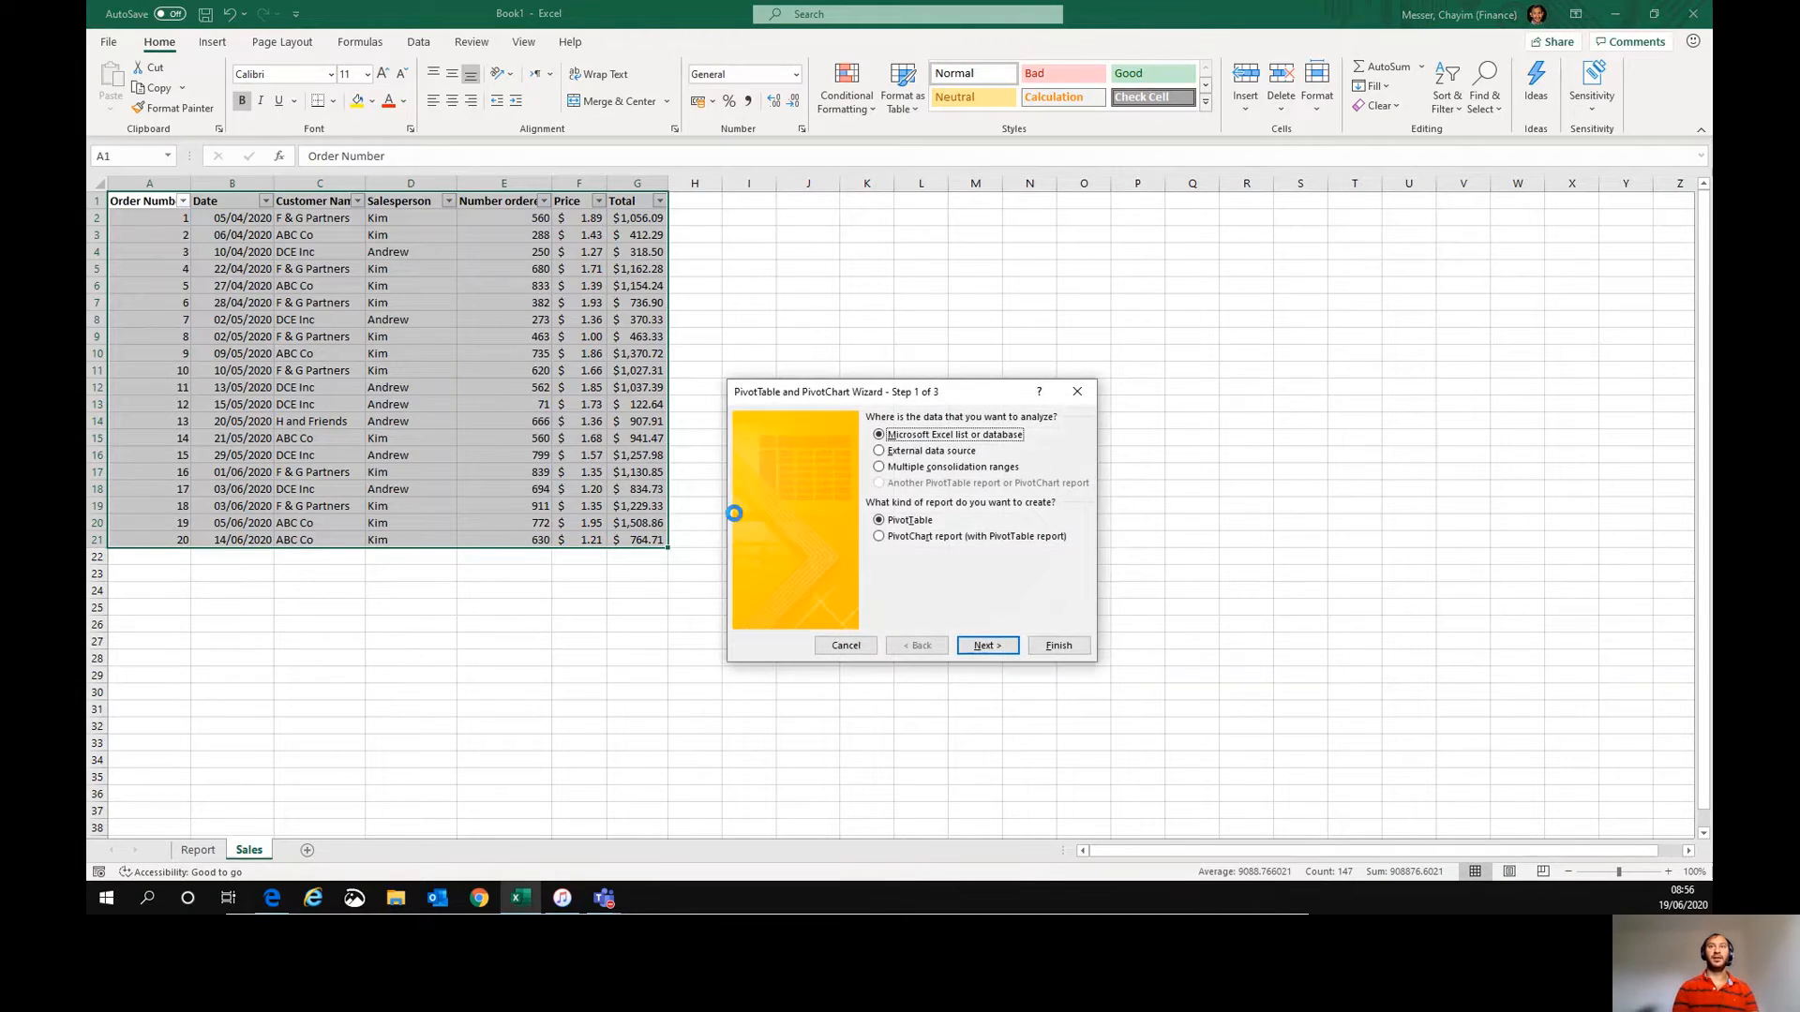
{"action": "key", "text": "Return"}
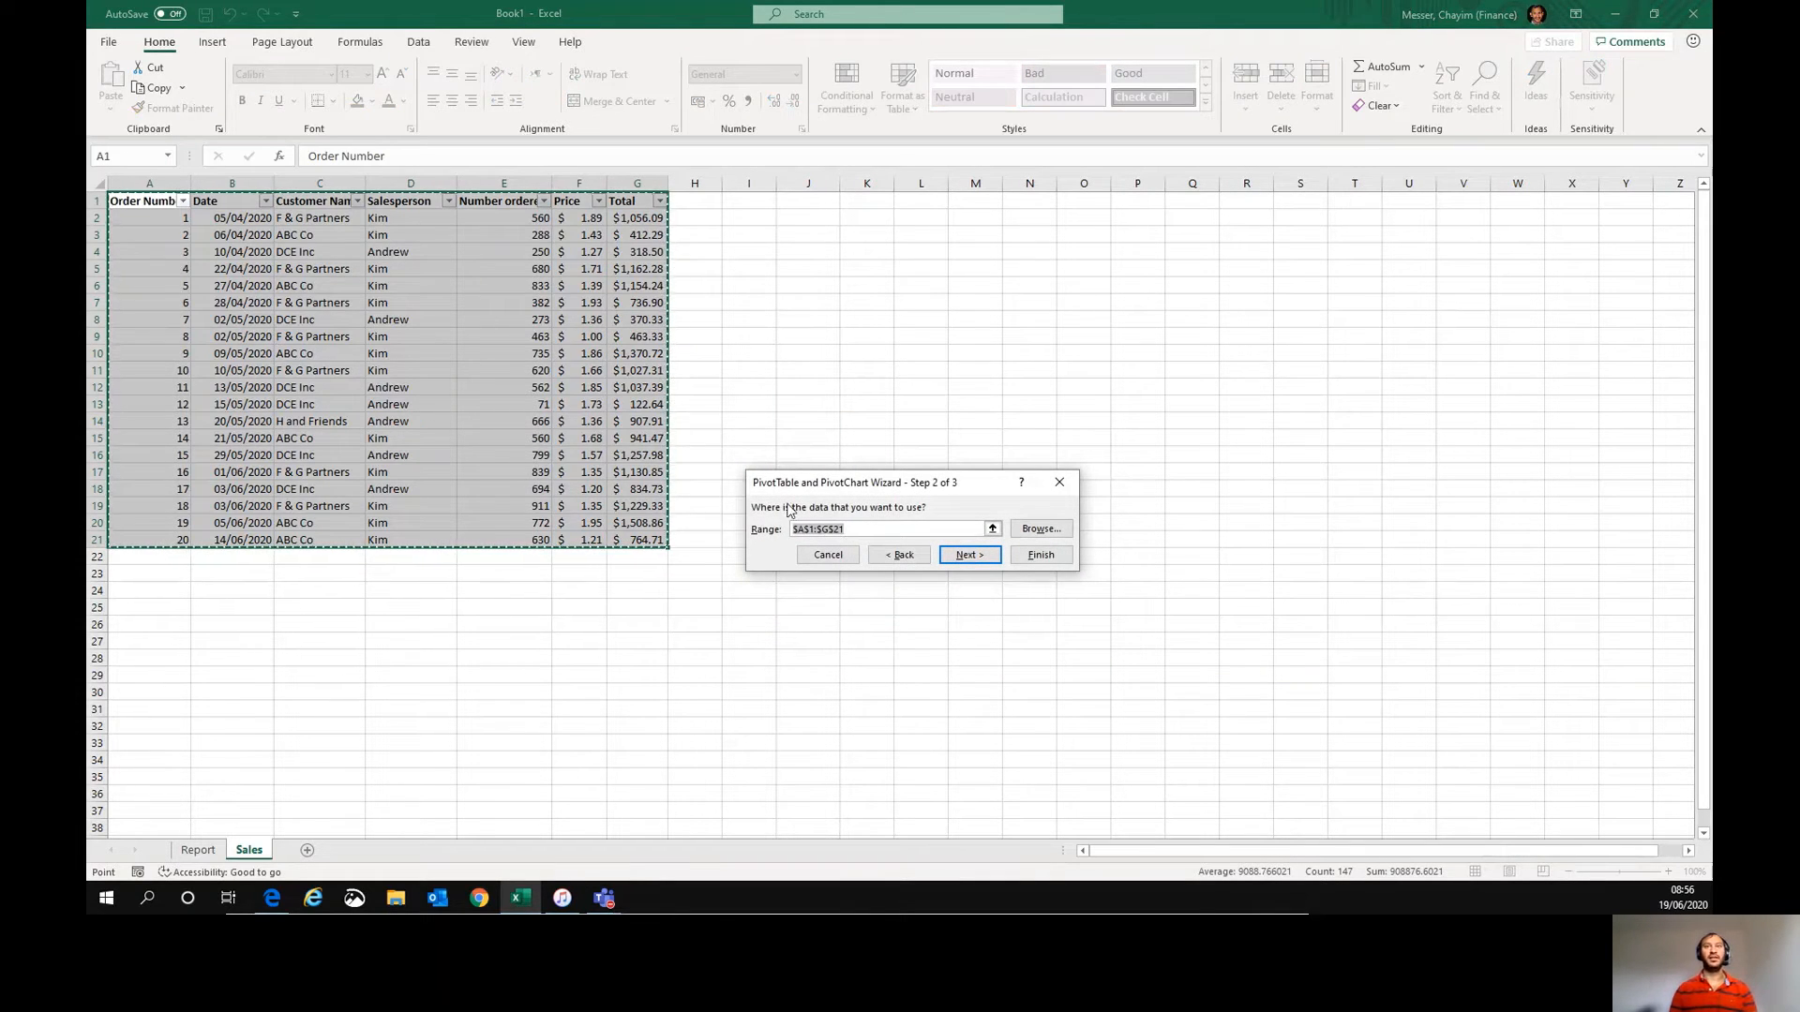
{"action": "left_click_drag", "start_coordinate": [846, 491], "coordinate": [822, 244]}
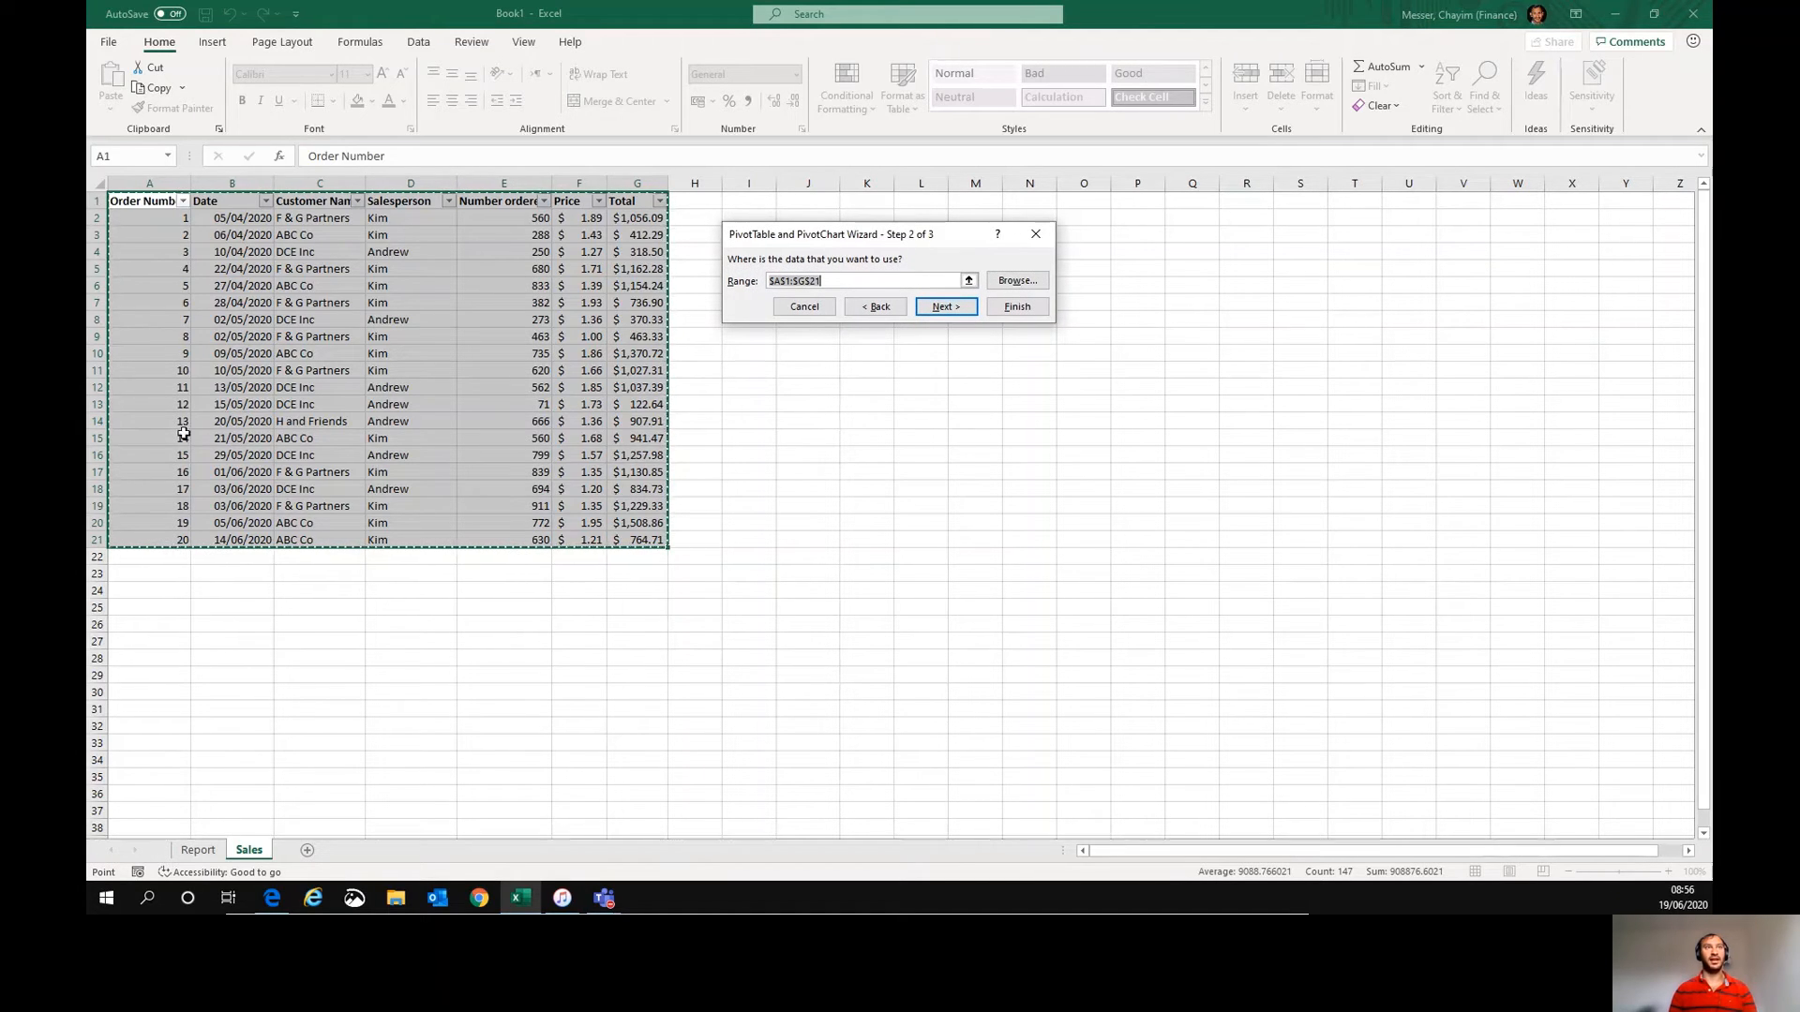
{"action": "left_click", "coordinate": [947, 306]}
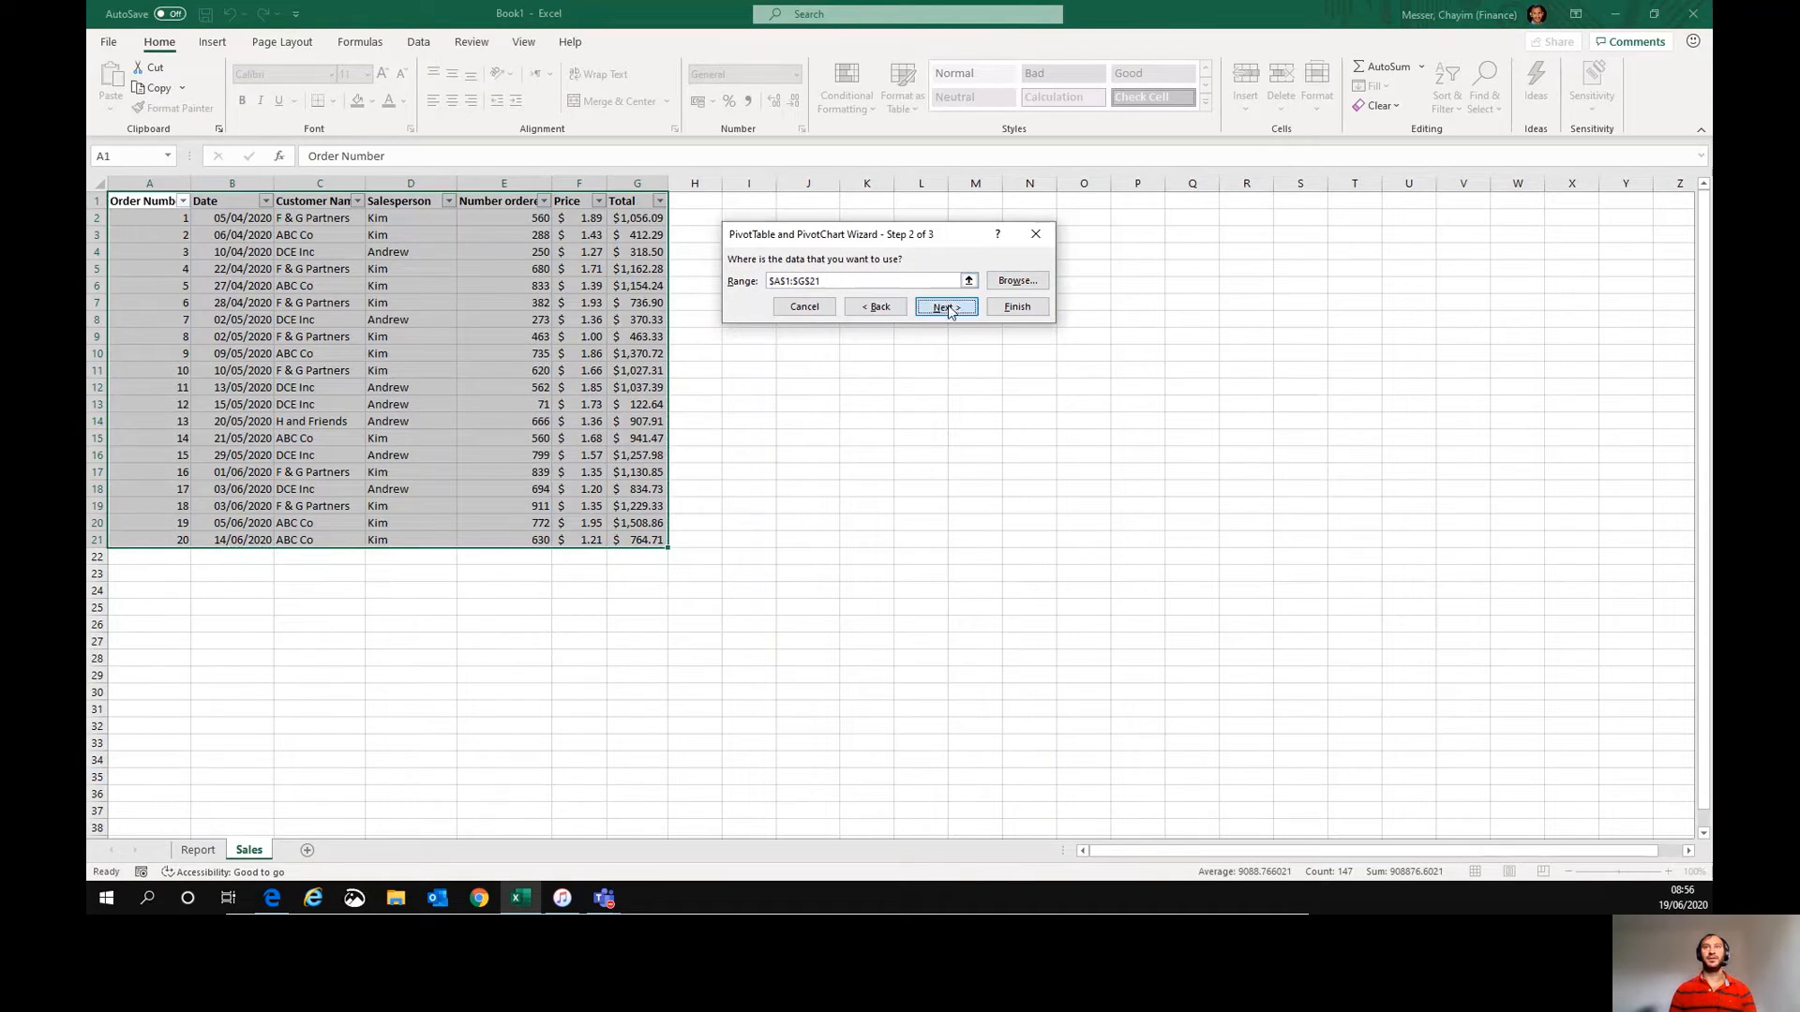
{"action": "left_click", "coordinate": [1075, 361]}
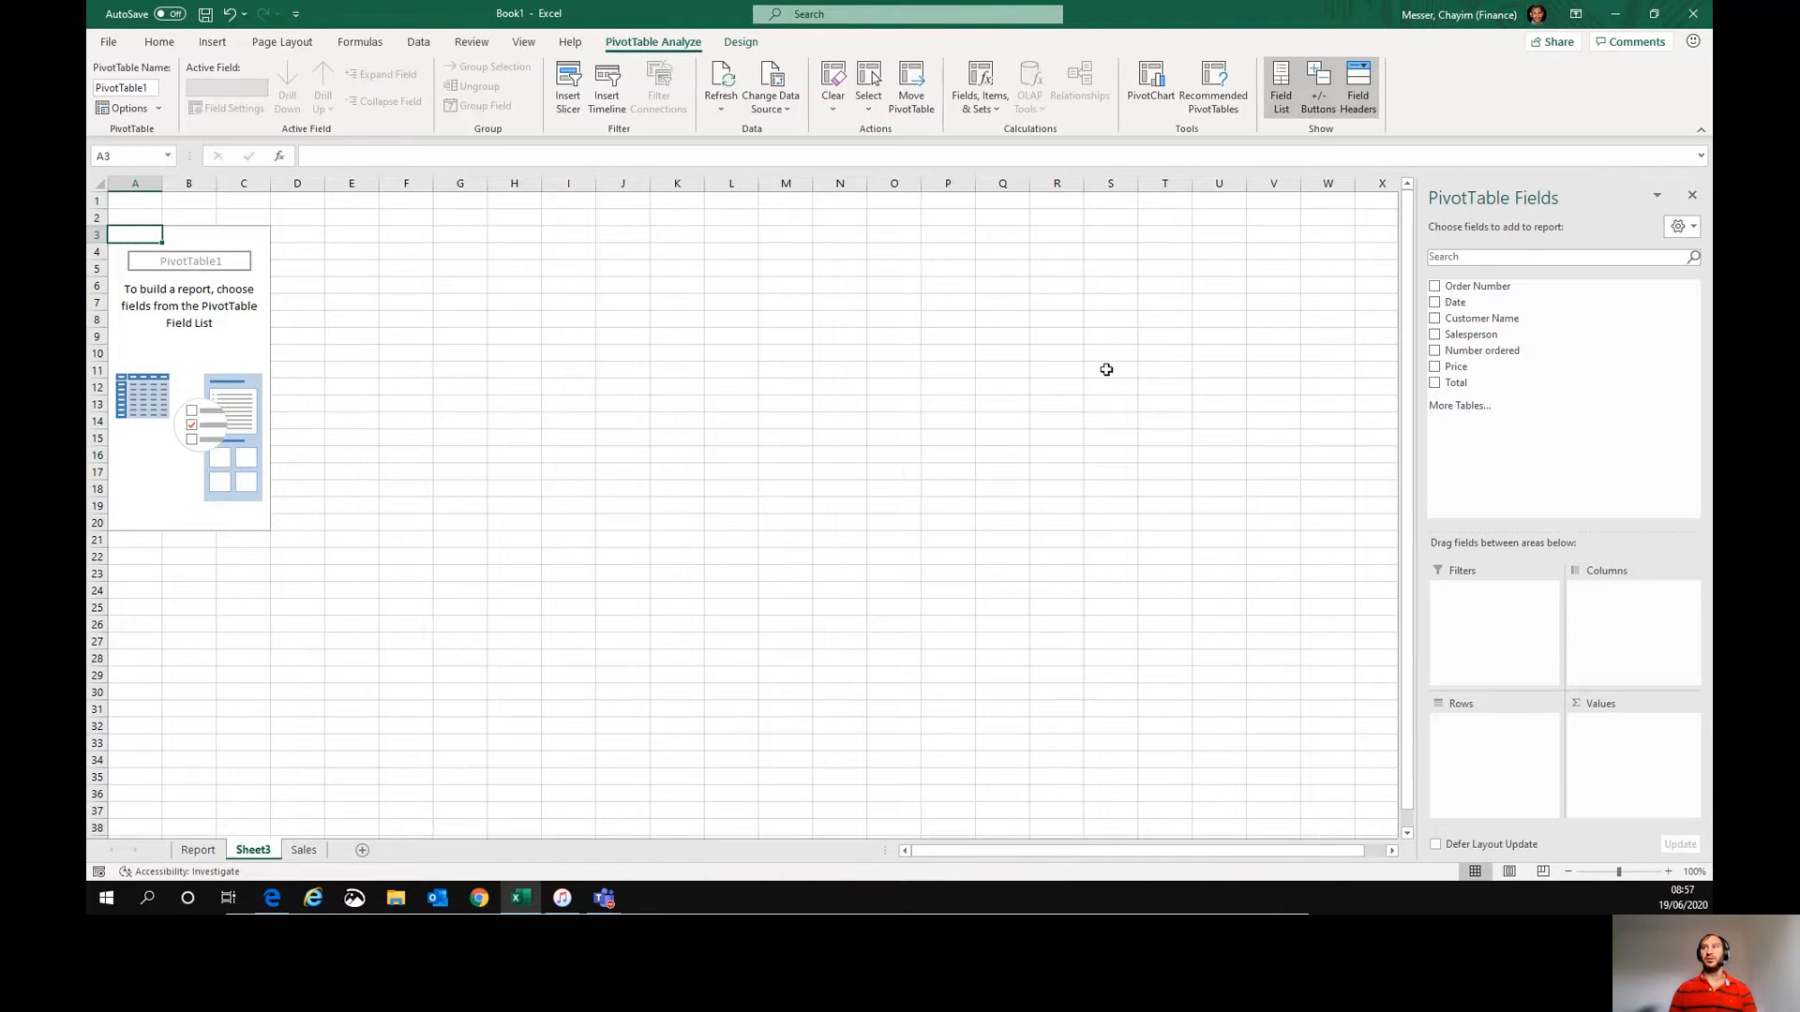
- Turn on the classic PivotTable layout in the PivotTable options' display settings
{"action": "right_click", "coordinate": [177, 310]}
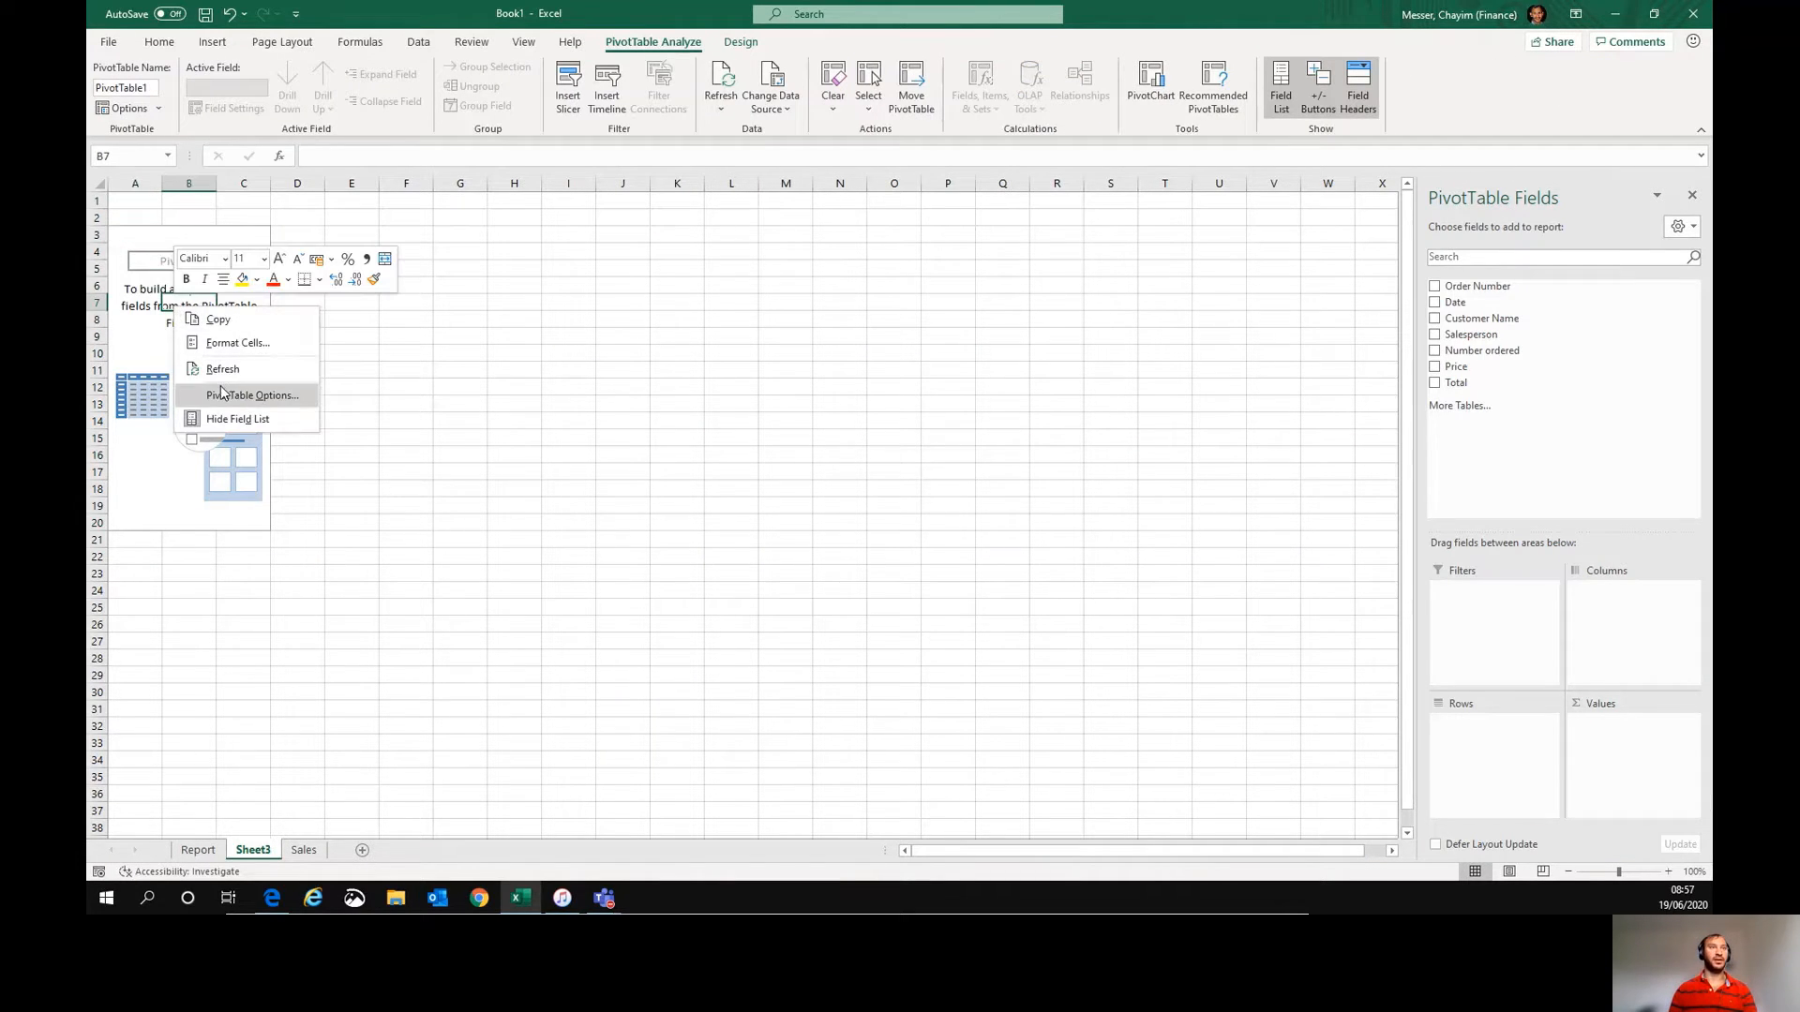
{"action": "left_click", "coordinate": [250, 394]}
{"action": "left_click", "coordinate": [290, 240]}
{"action": "left_click", "coordinate": [178, 363]}
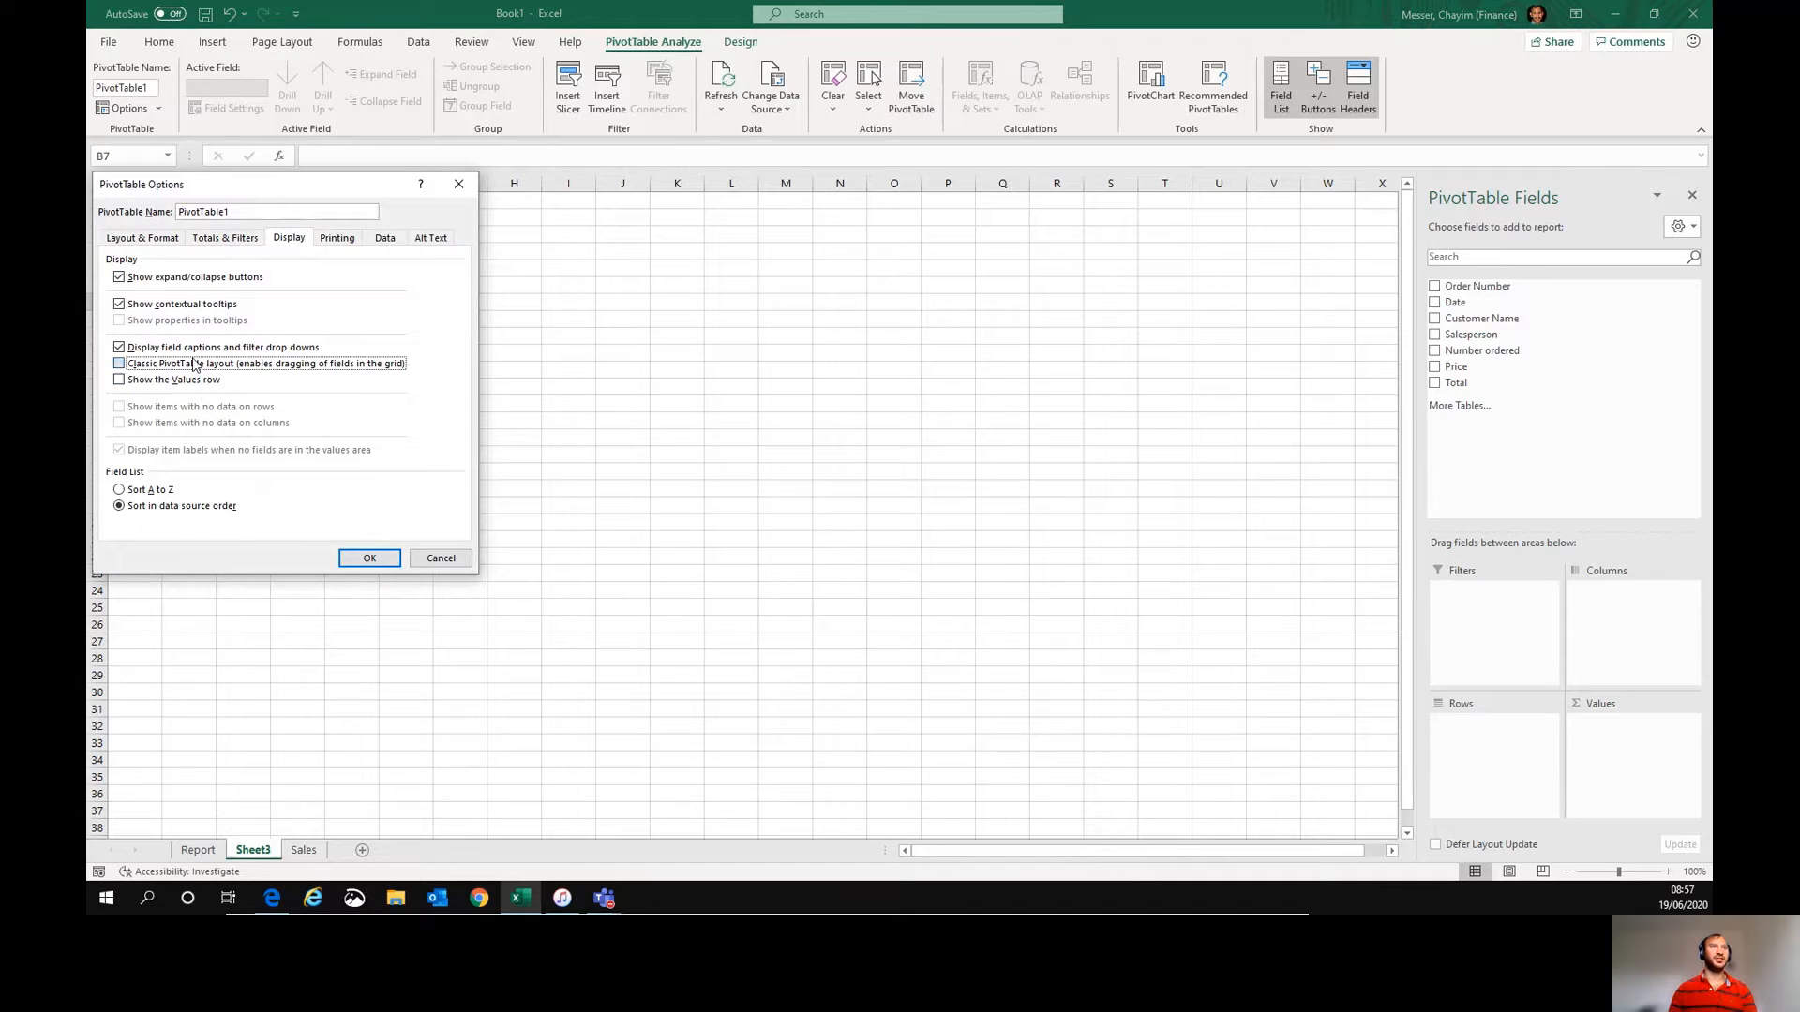
{"action": "left_click", "coordinate": [371, 559]}
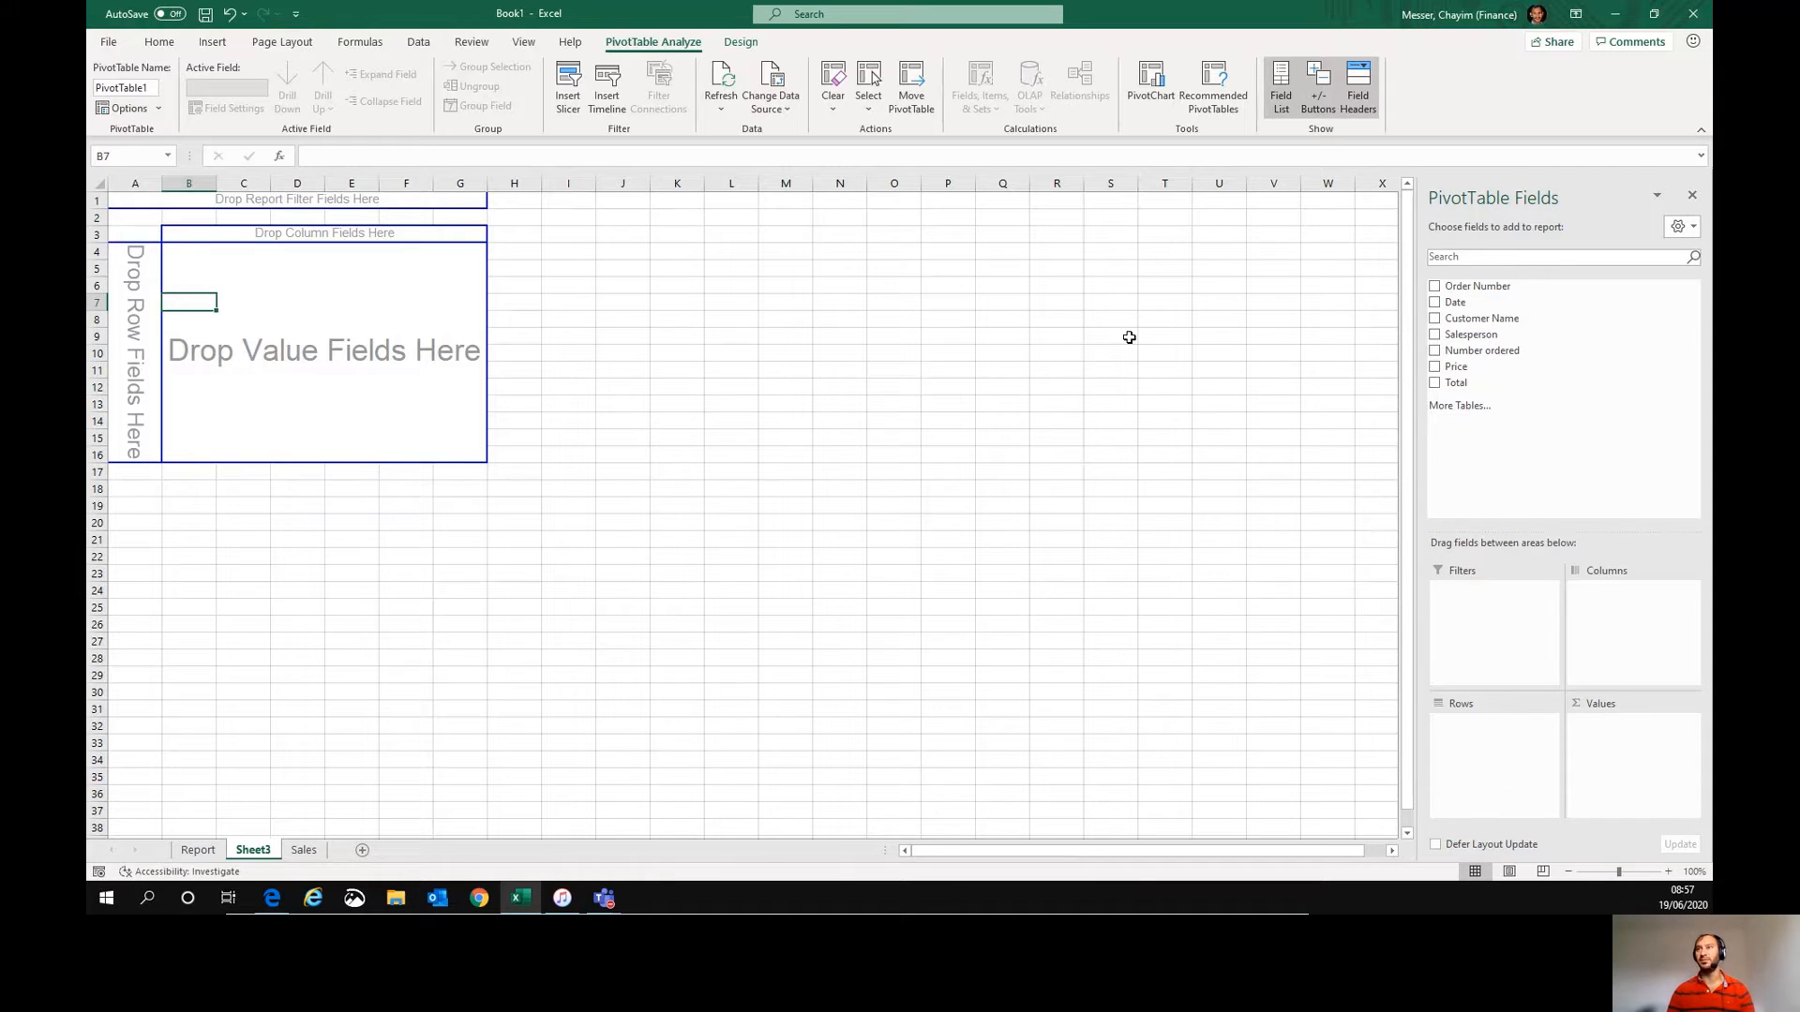
- Place Customer Name as the row field and Total as the value field of the PivotTable
{"action": "left_click_drag", "start_coordinate": [1482, 321], "coordinate": [128, 290]}
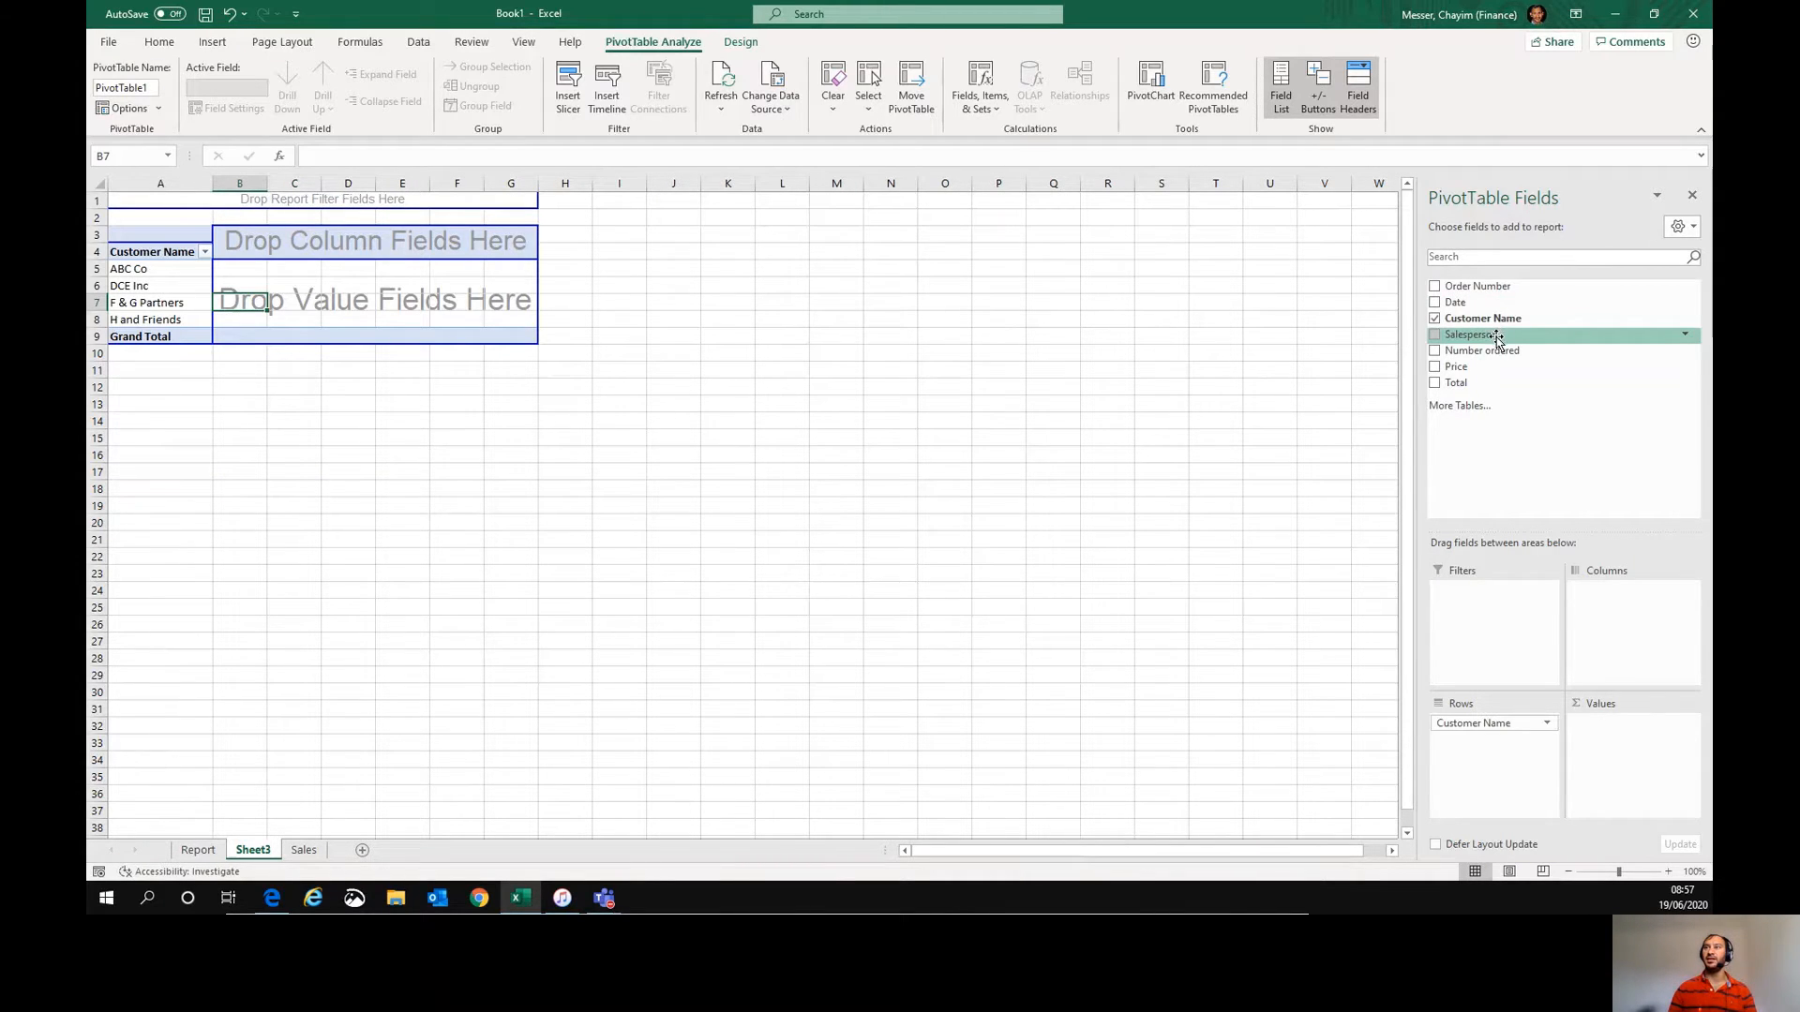
{"action": "left_click_drag", "start_coordinate": [1458, 387], "coordinate": [430, 297]}
- Apply comma number format to the PivotTable's summed totals
{"action": "left_click_drag", "start_coordinate": [249, 269], "coordinate": [253, 354]}
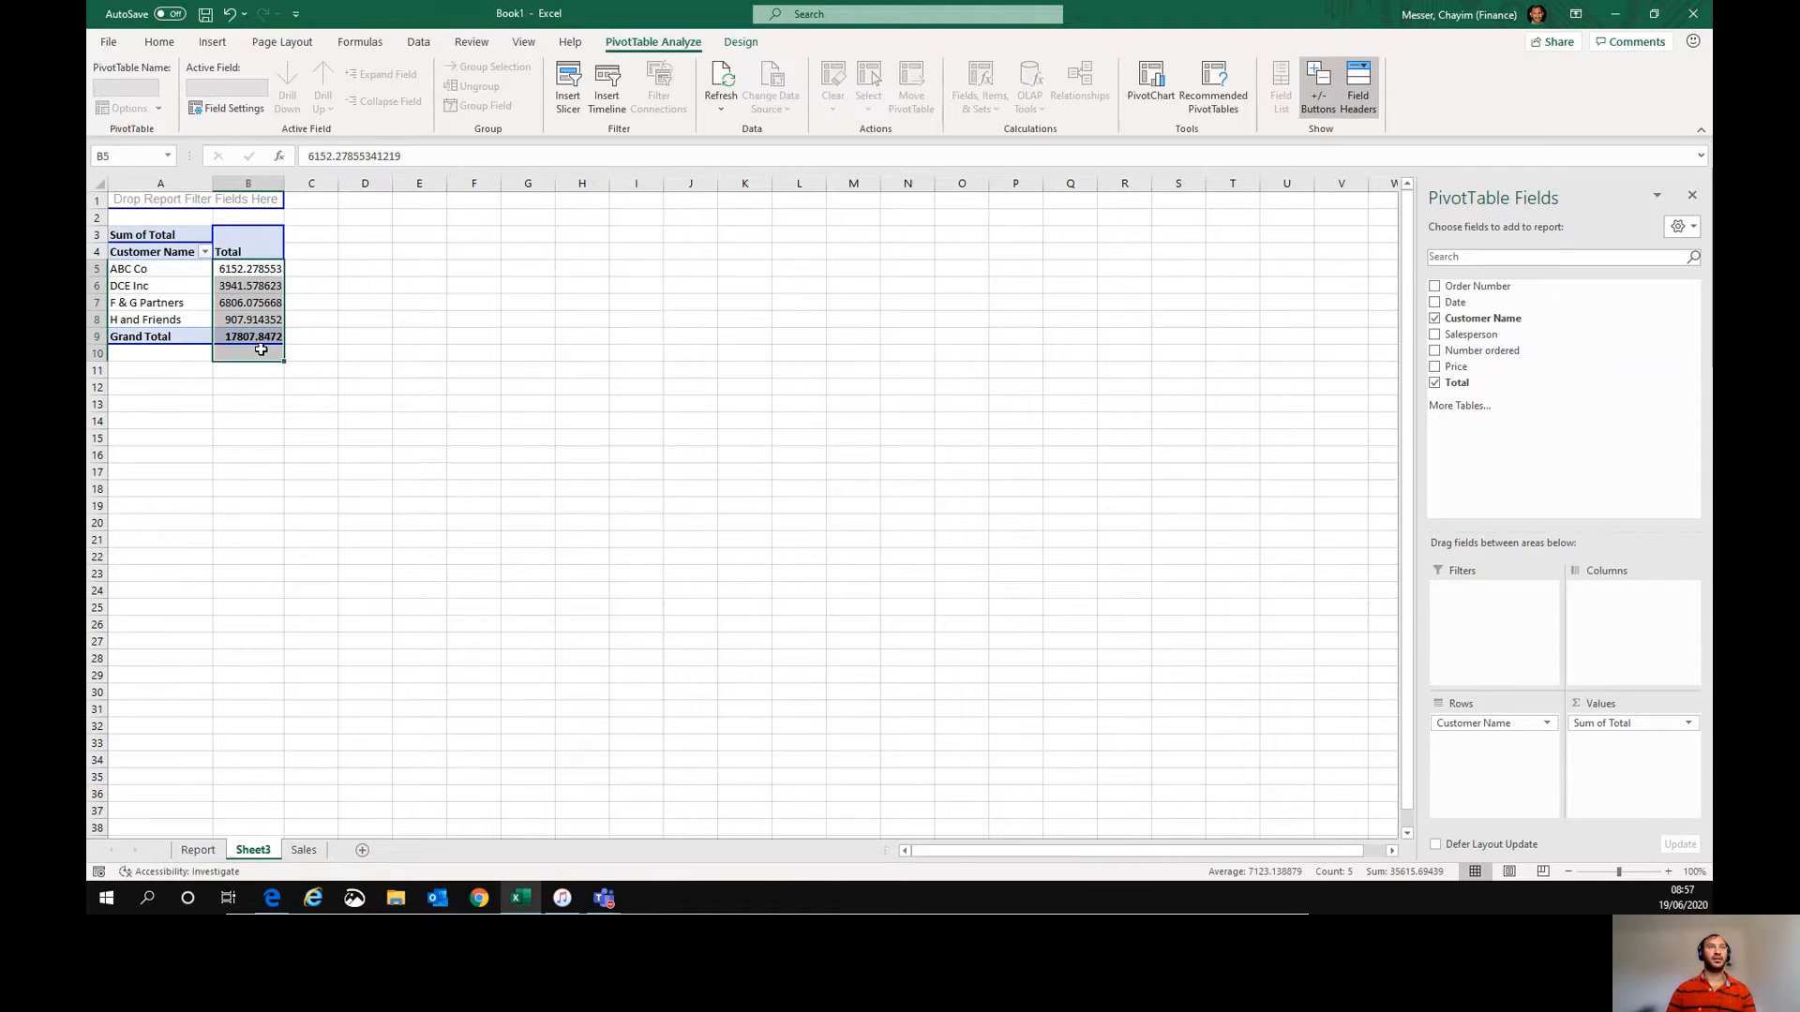
{"action": "left_click", "coordinate": [159, 42]}
{"action": "left_click", "coordinate": [747, 100]}
{"action": "left_click", "coordinate": [476, 323]}
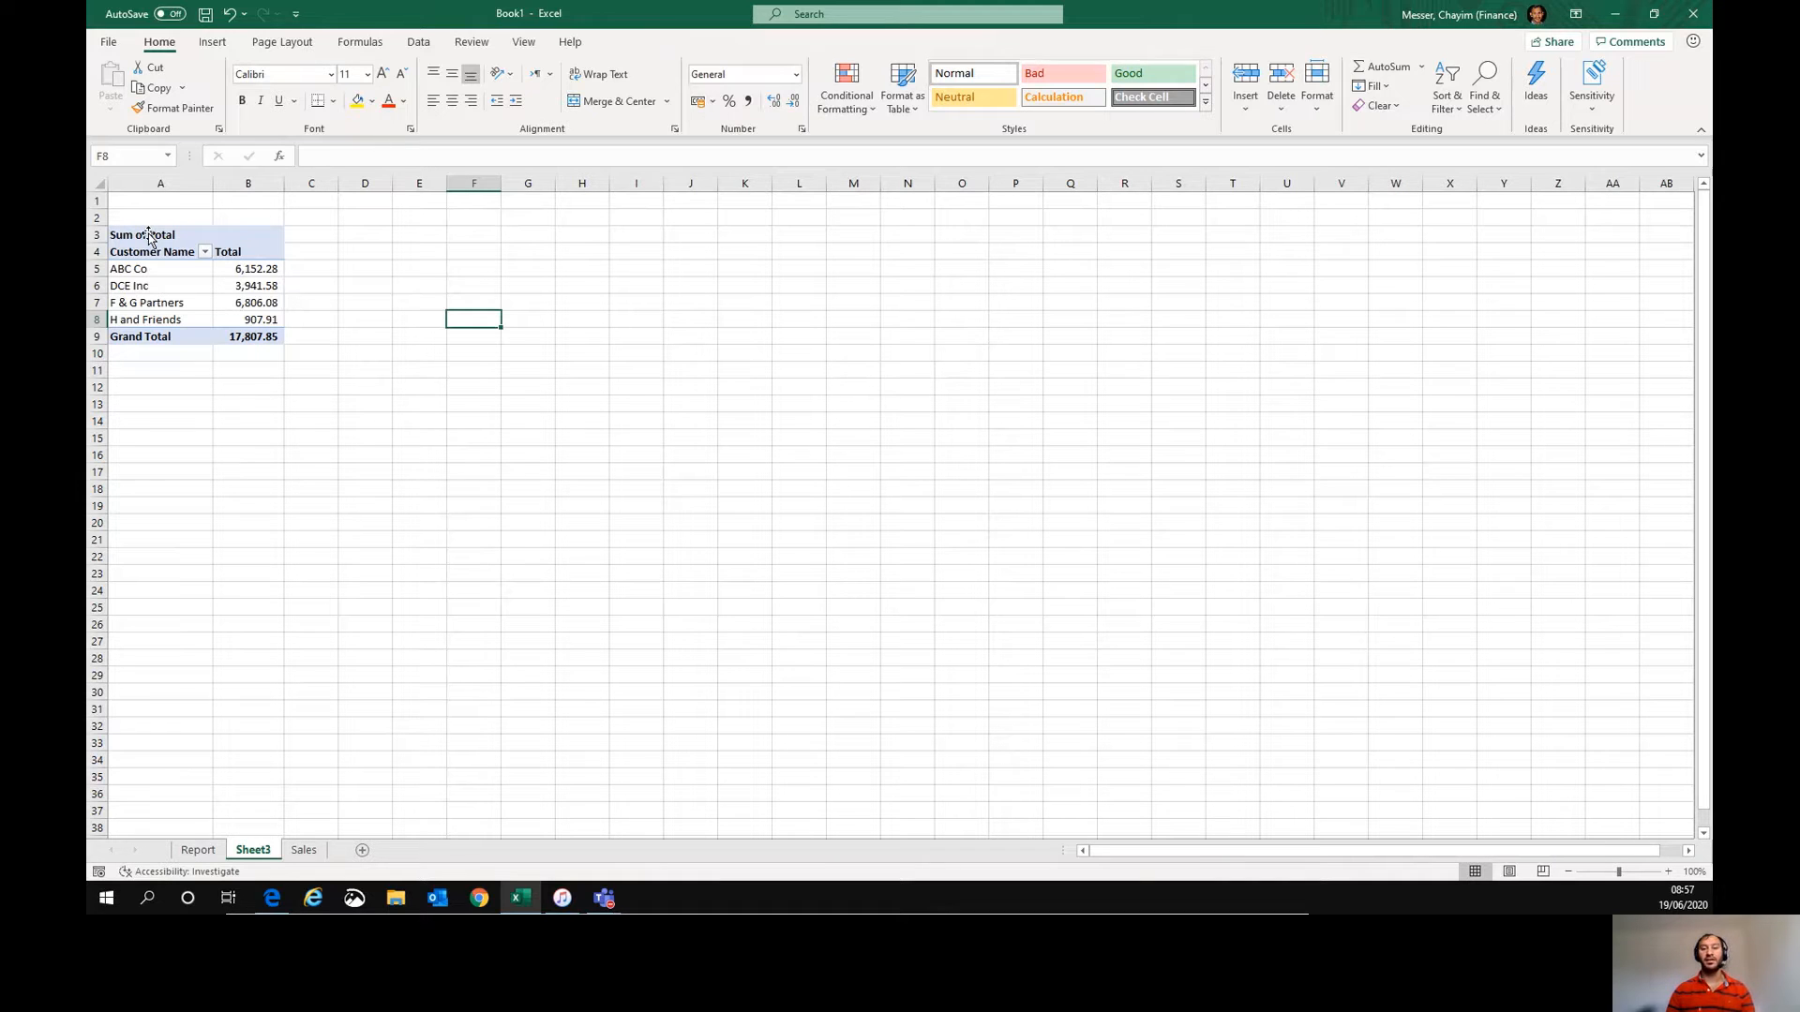
- On the Sales sheet, start a new row with order number 21 and date 19/06/2020
{"action": "left_click", "coordinate": [316, 853]}
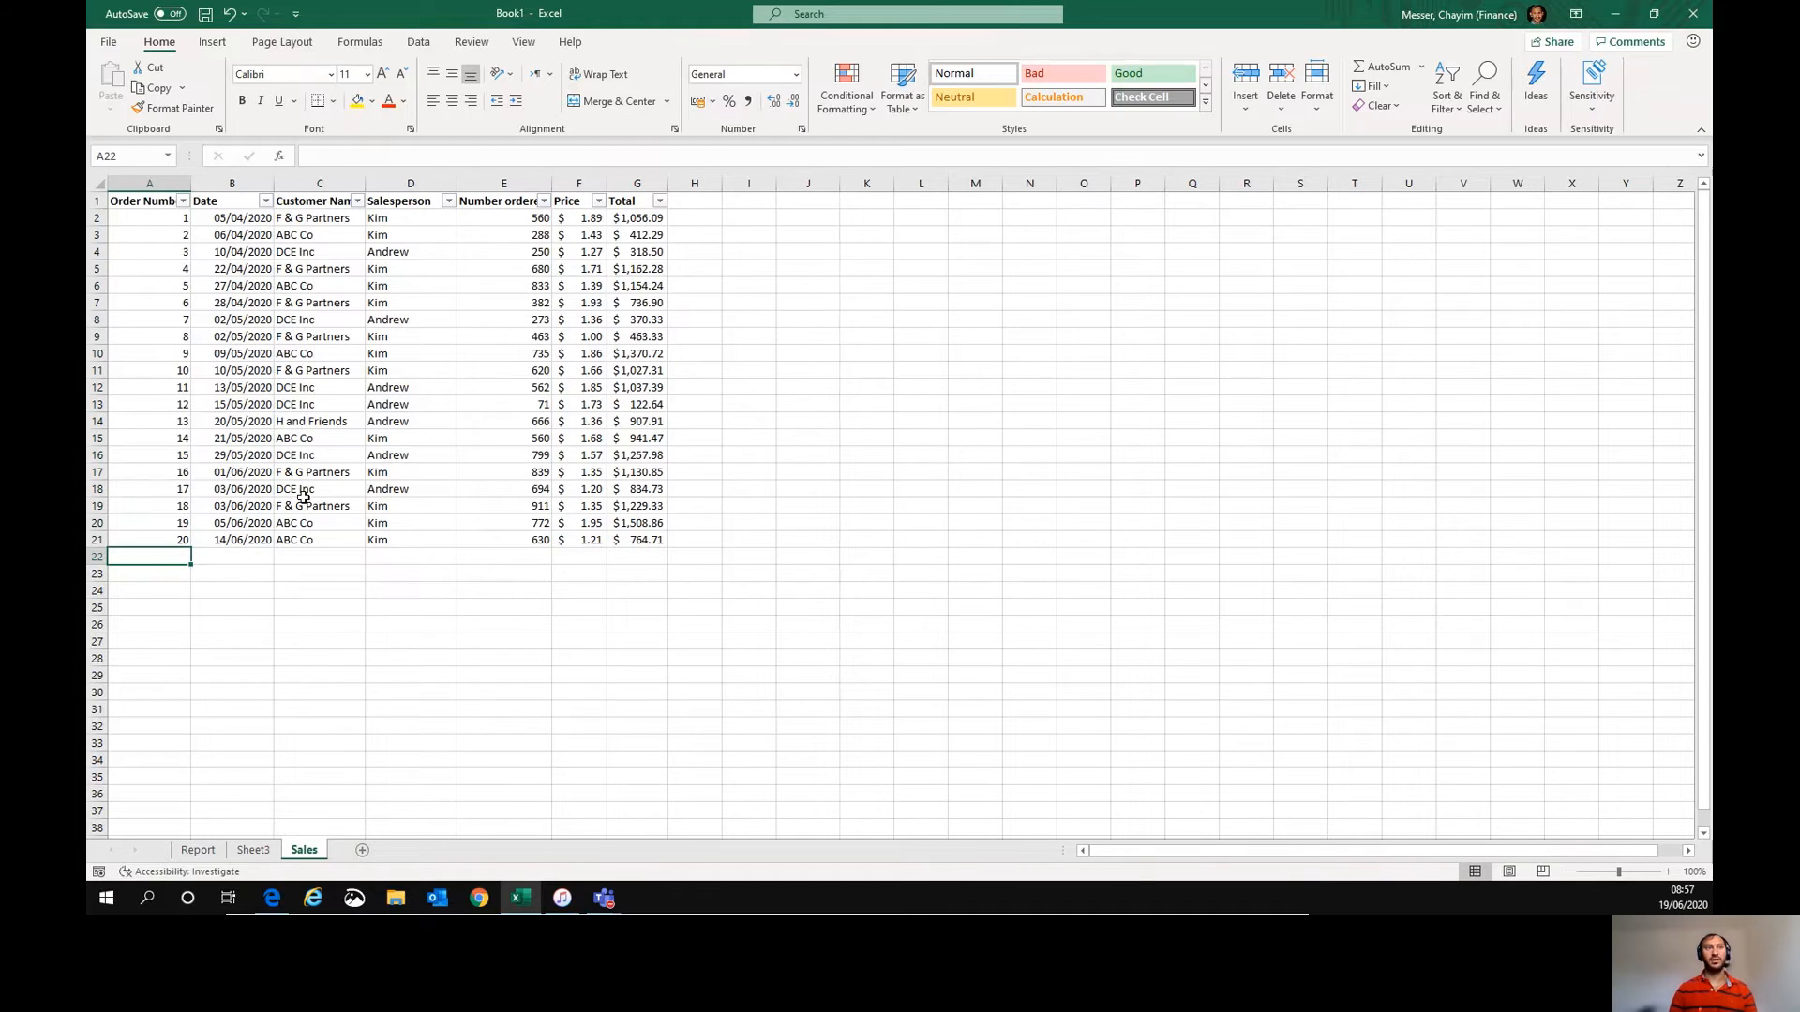
{"action": "type", "text": "21"}
{"action": "key", "text": "Tab"}
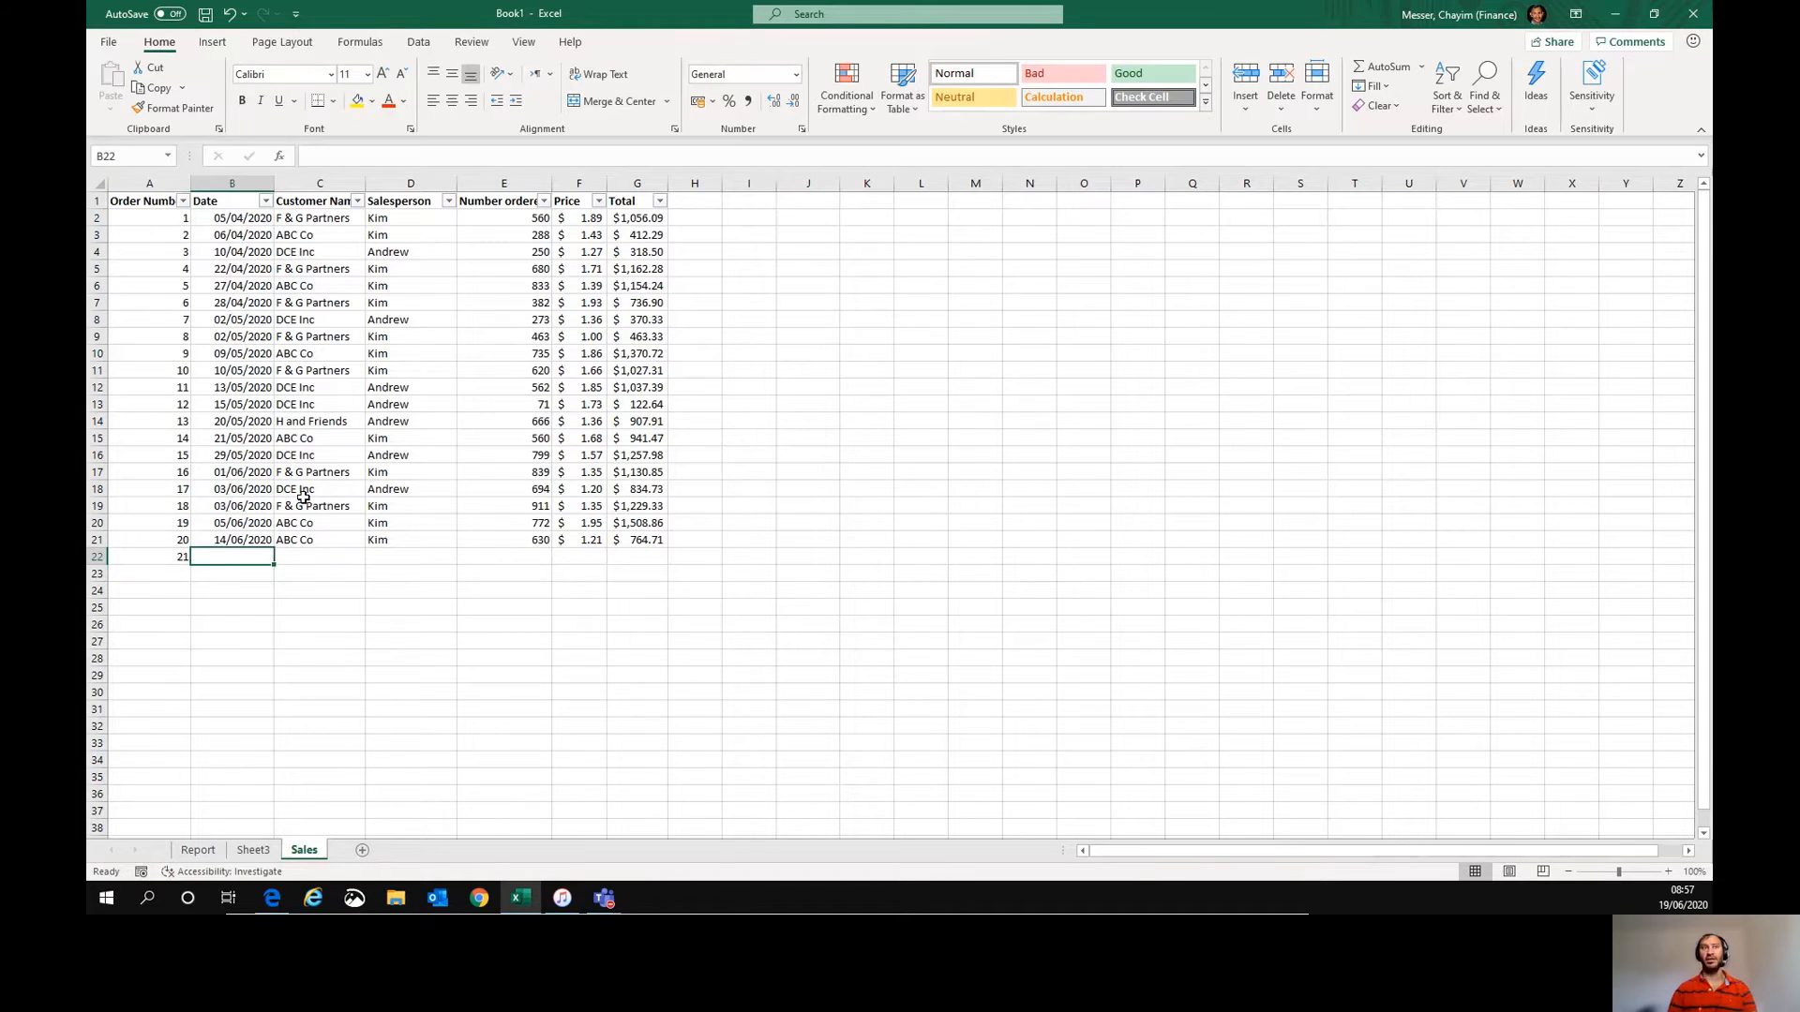
{"action": "type", "text": "19/09/"}
{"action": "key", "text": "BackSpace"}
{"action": "key", "text": "BackSpace"}
{"action": "type", "text": "6/2020"}
{"action": "key", "text": "Tab"}
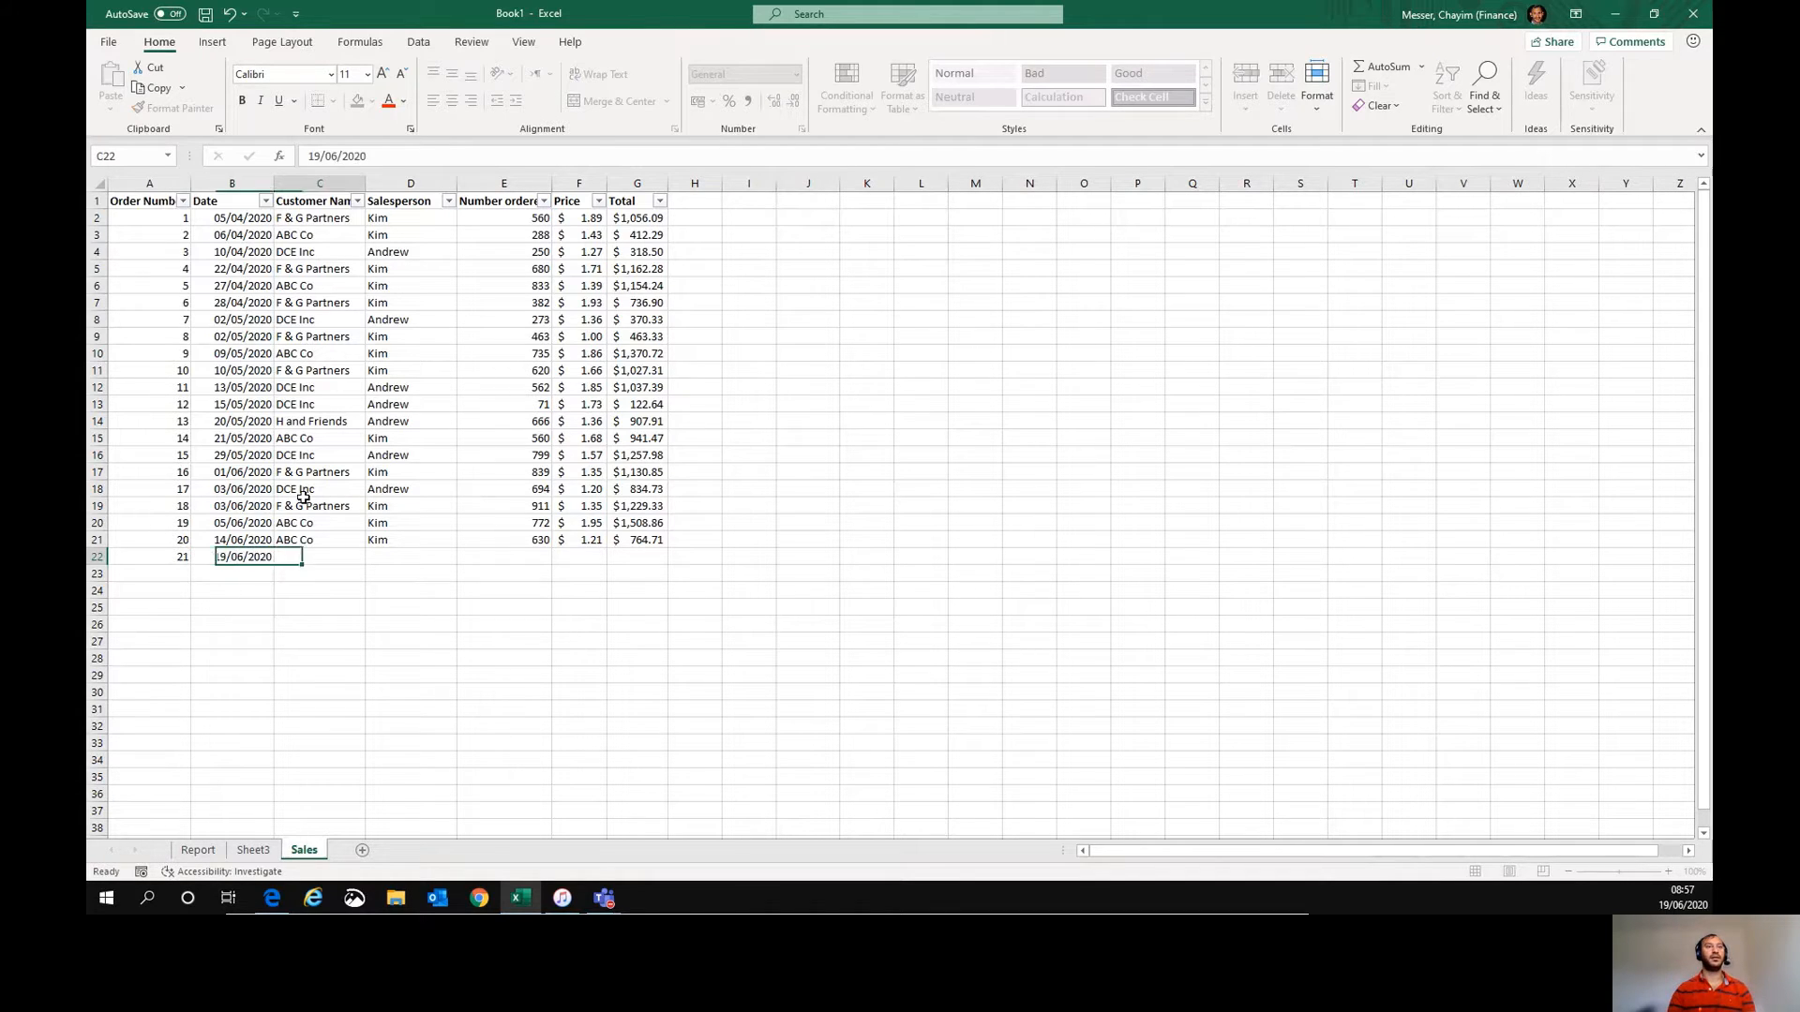
- Complete the new row with customer DCE Inc, salesperson Andrew, 780 ordered and price 1.20
{"action": "type", "text": "DCE "}
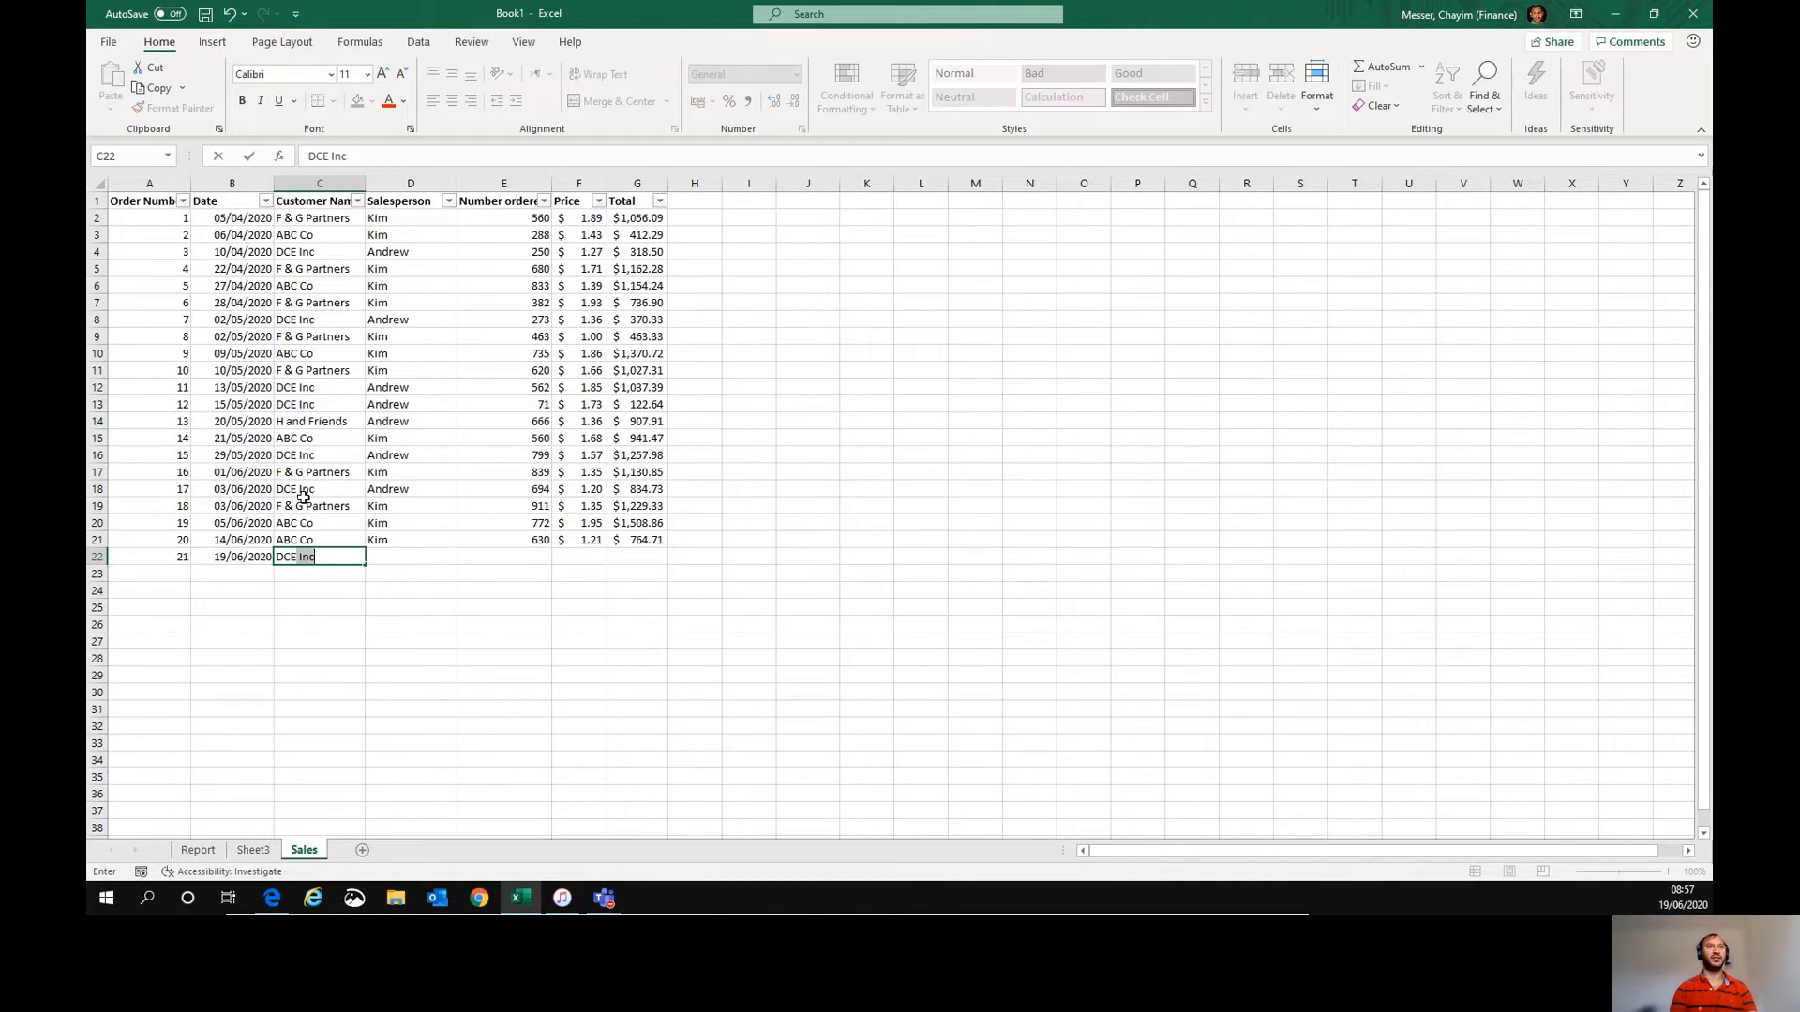
{"action": "type", "text": "Inc"}
{"action": "key", "text": "Tab"}
{"action": "type", "text": "Andrew"}
{"action": "key", "text": "Tab"}
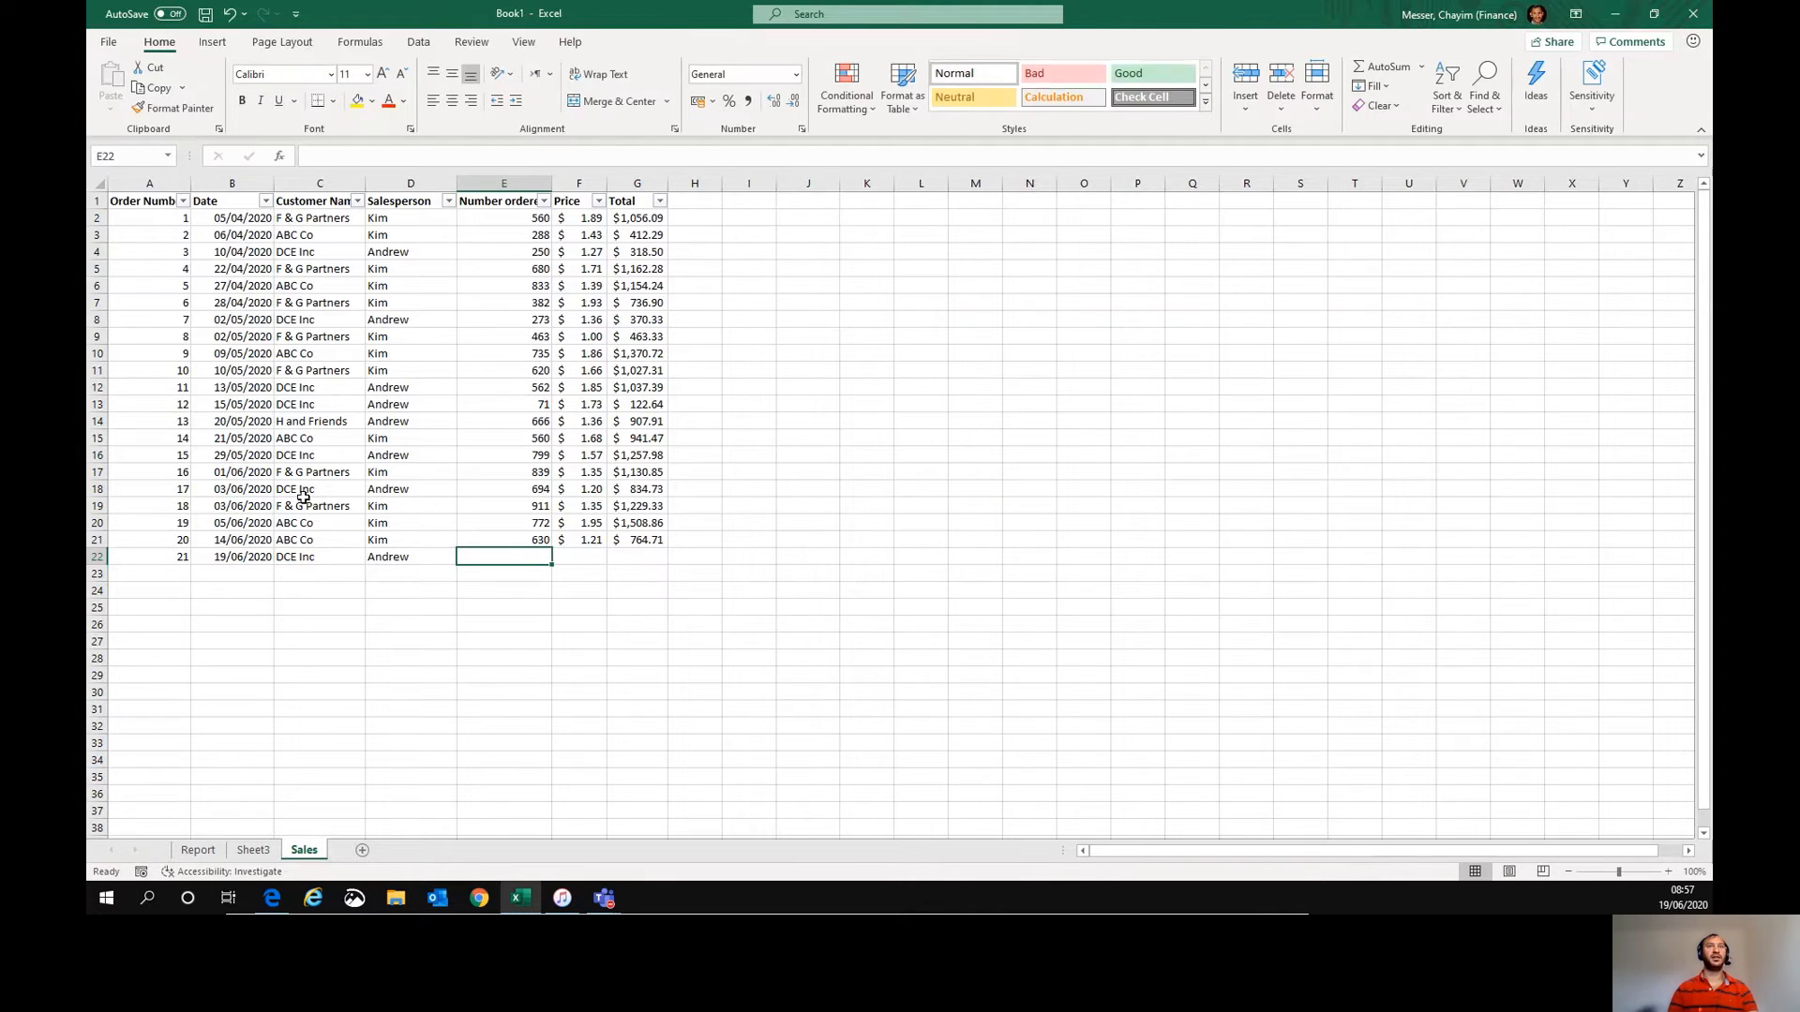
{"action": "type", "text": "780"}
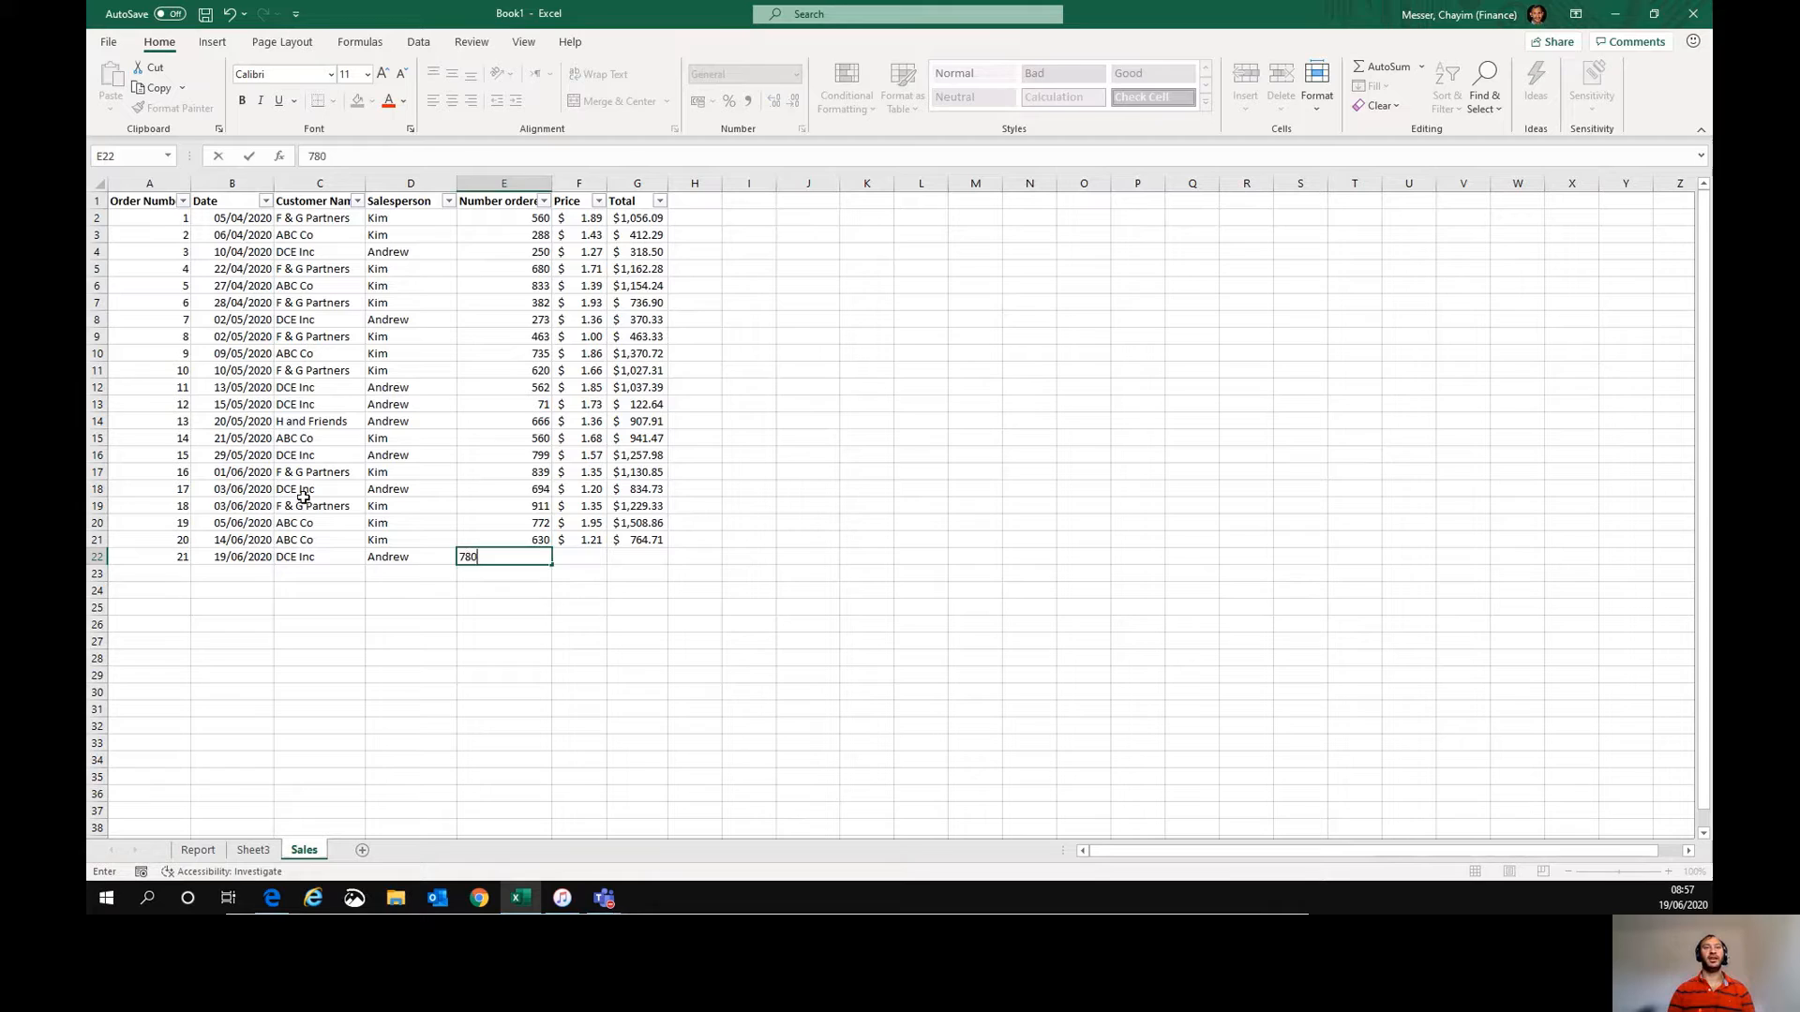
{"action": "key", "text": "Tab"}
{"action": "type", "text": "1"}
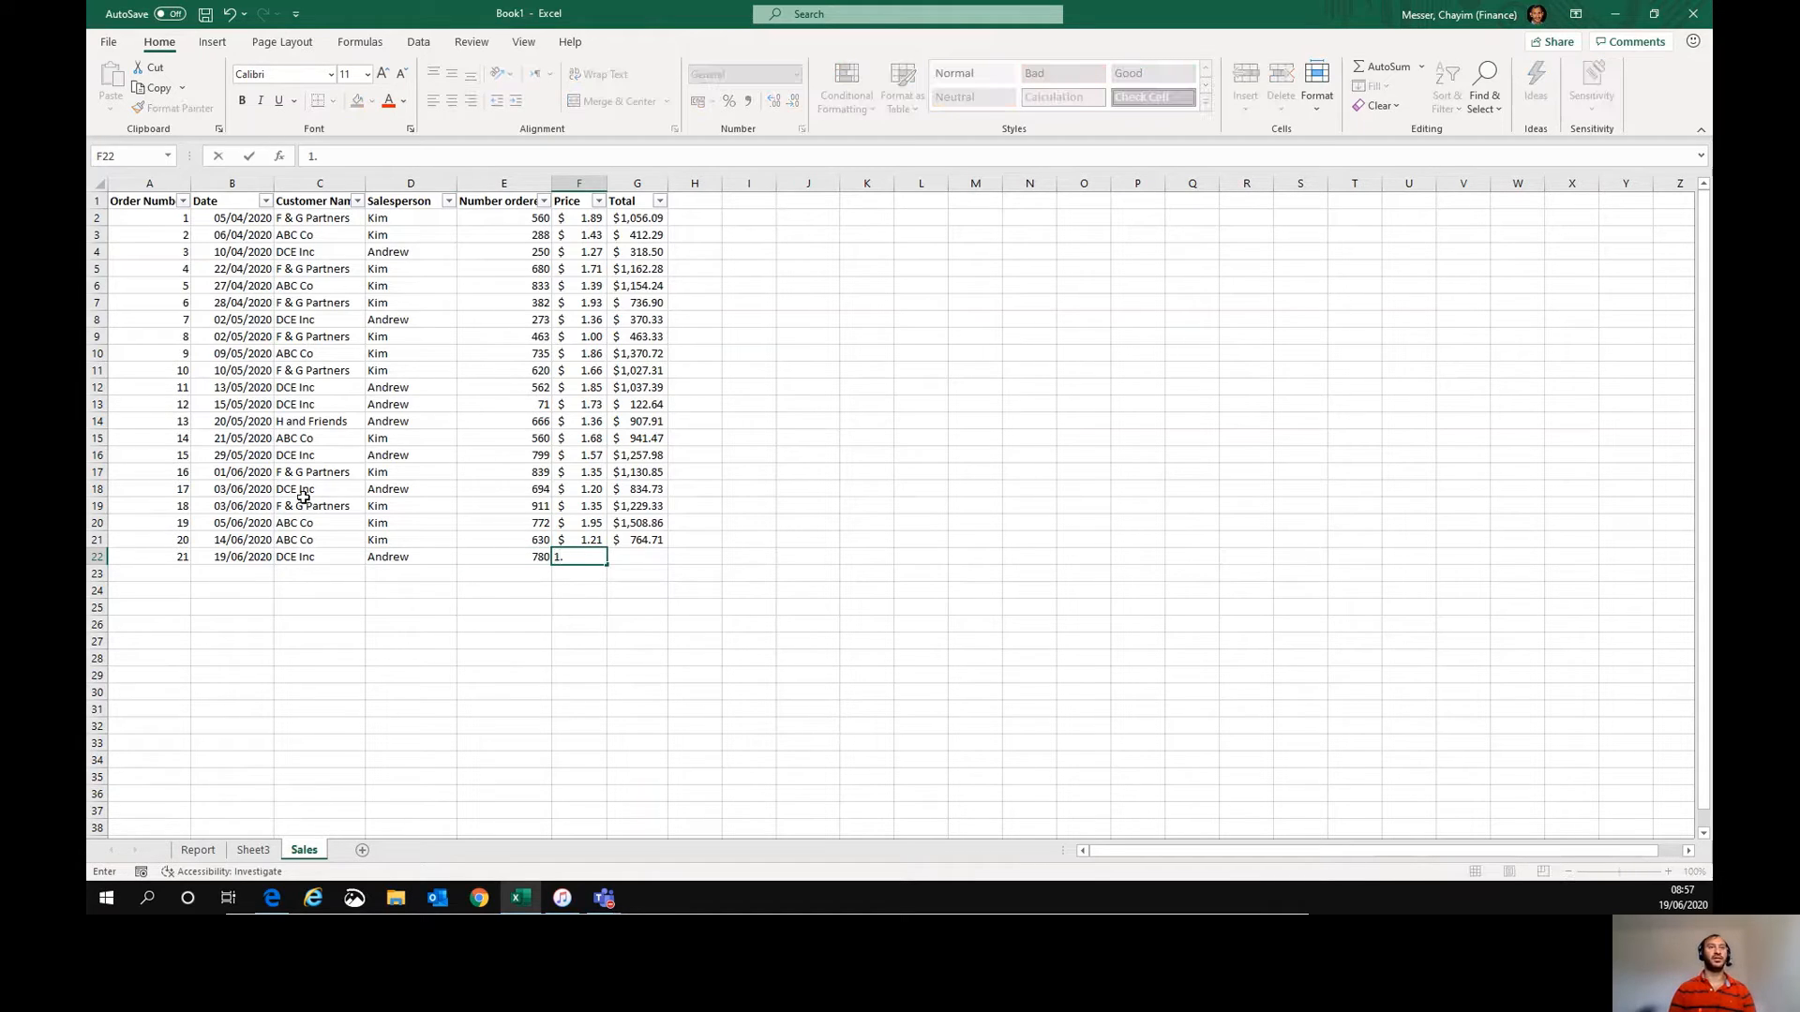
{"action": "key", "text": "Tab"}
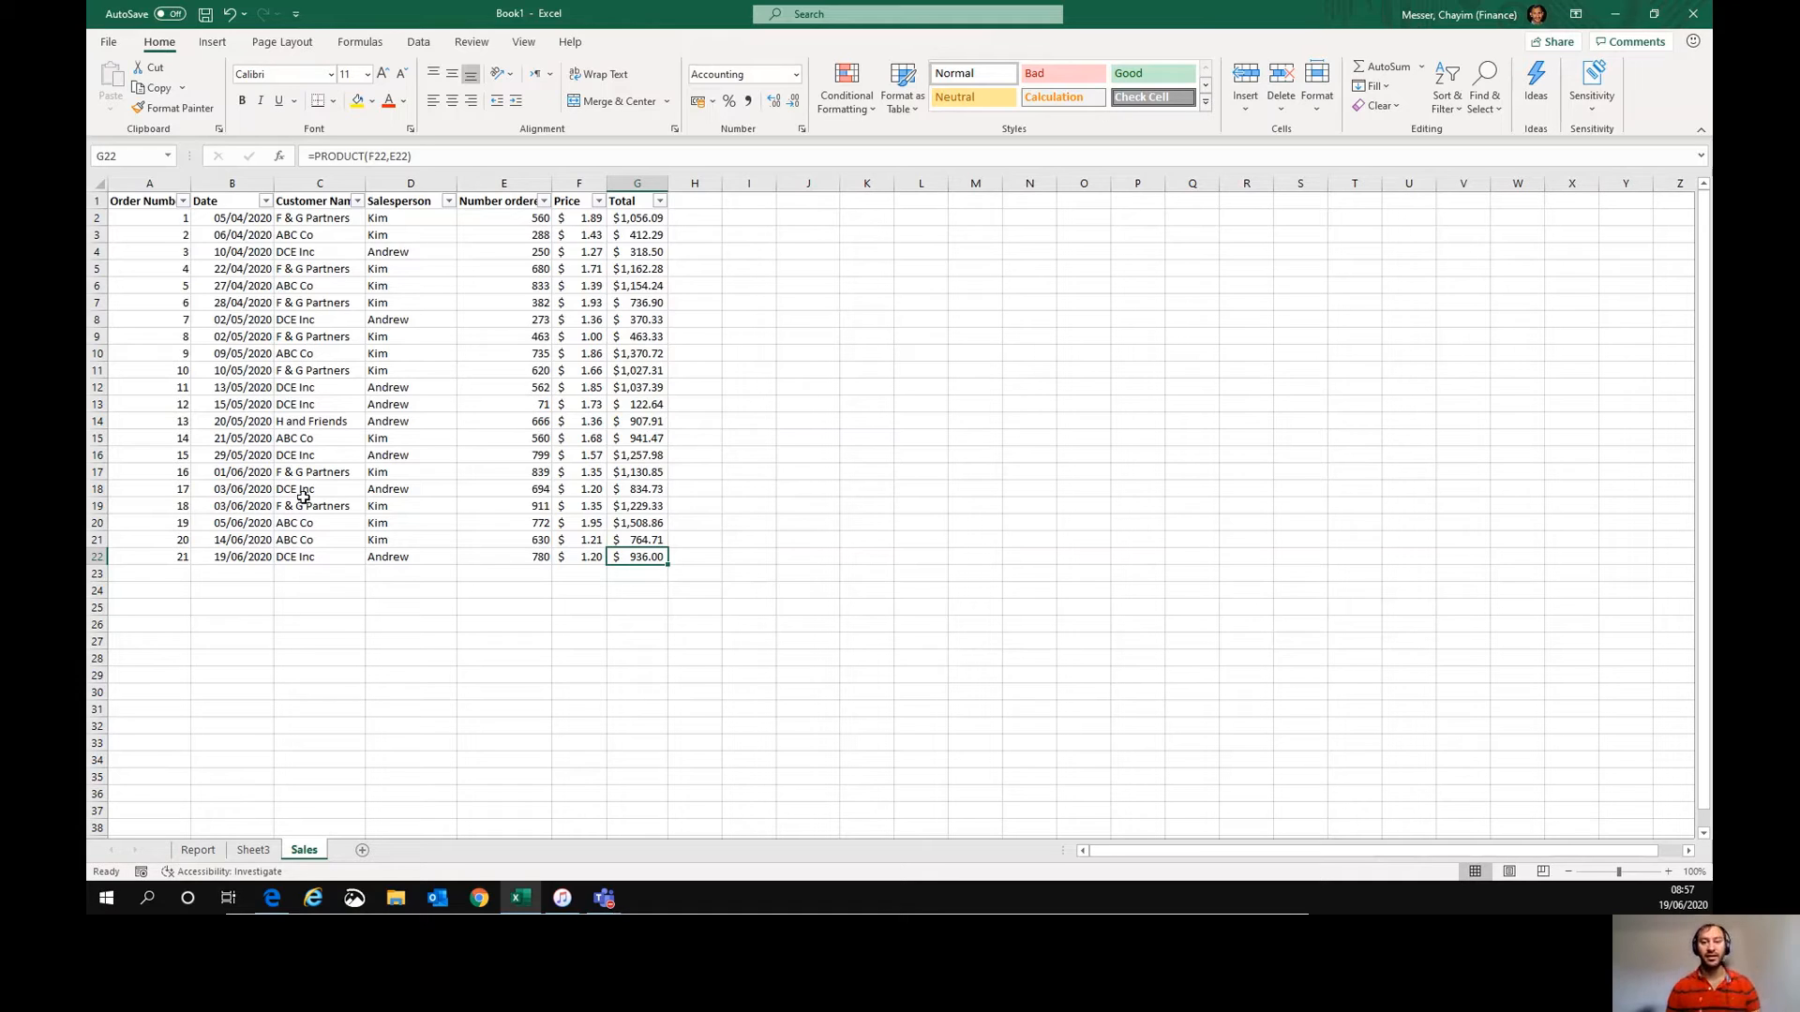
- Refresh the PivotTable on Sheet3 and apply comma format to its value column cells B5:B12
{"action": "key", "text": "shift+Left"}
{"action": "key", "text": "shift+Left"}
{"action": "key", "text": "shift+Left"}
{"action": "key", "text": "shift+Left"}
{"action": "key", "text": "shift+Left"}
{"action": "key", "text": "shift+Left"}
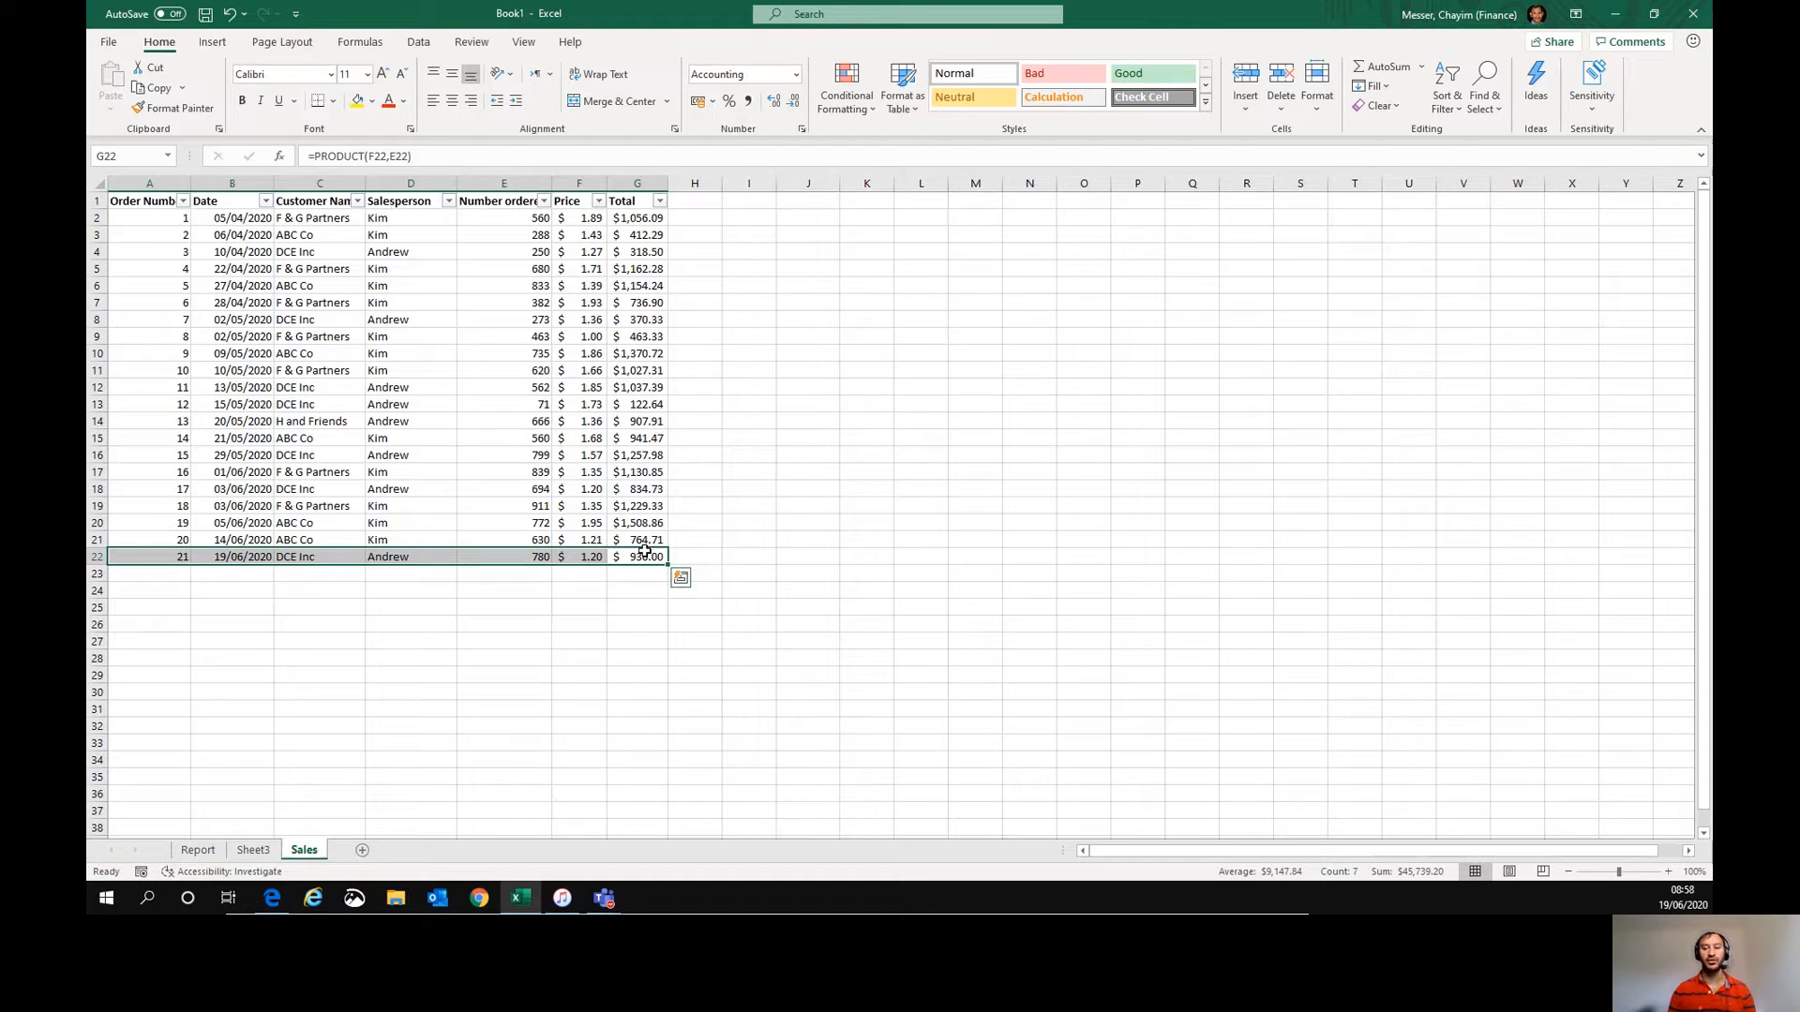
{"action": "left_click", "coordinate": [253, 851]}
{"action": "left_click", "coordinate": [248, 285]}
{"action": "right_click", "coordinate": [249, 282]}
{"action": "left_click", "coordinate": [293, 367]}
{"action": "left_click_drag", "start_coordinate": [248, 269], "coordinate": [248, 387]}
{"action": "left_click", "coordinate": [747, 101]}
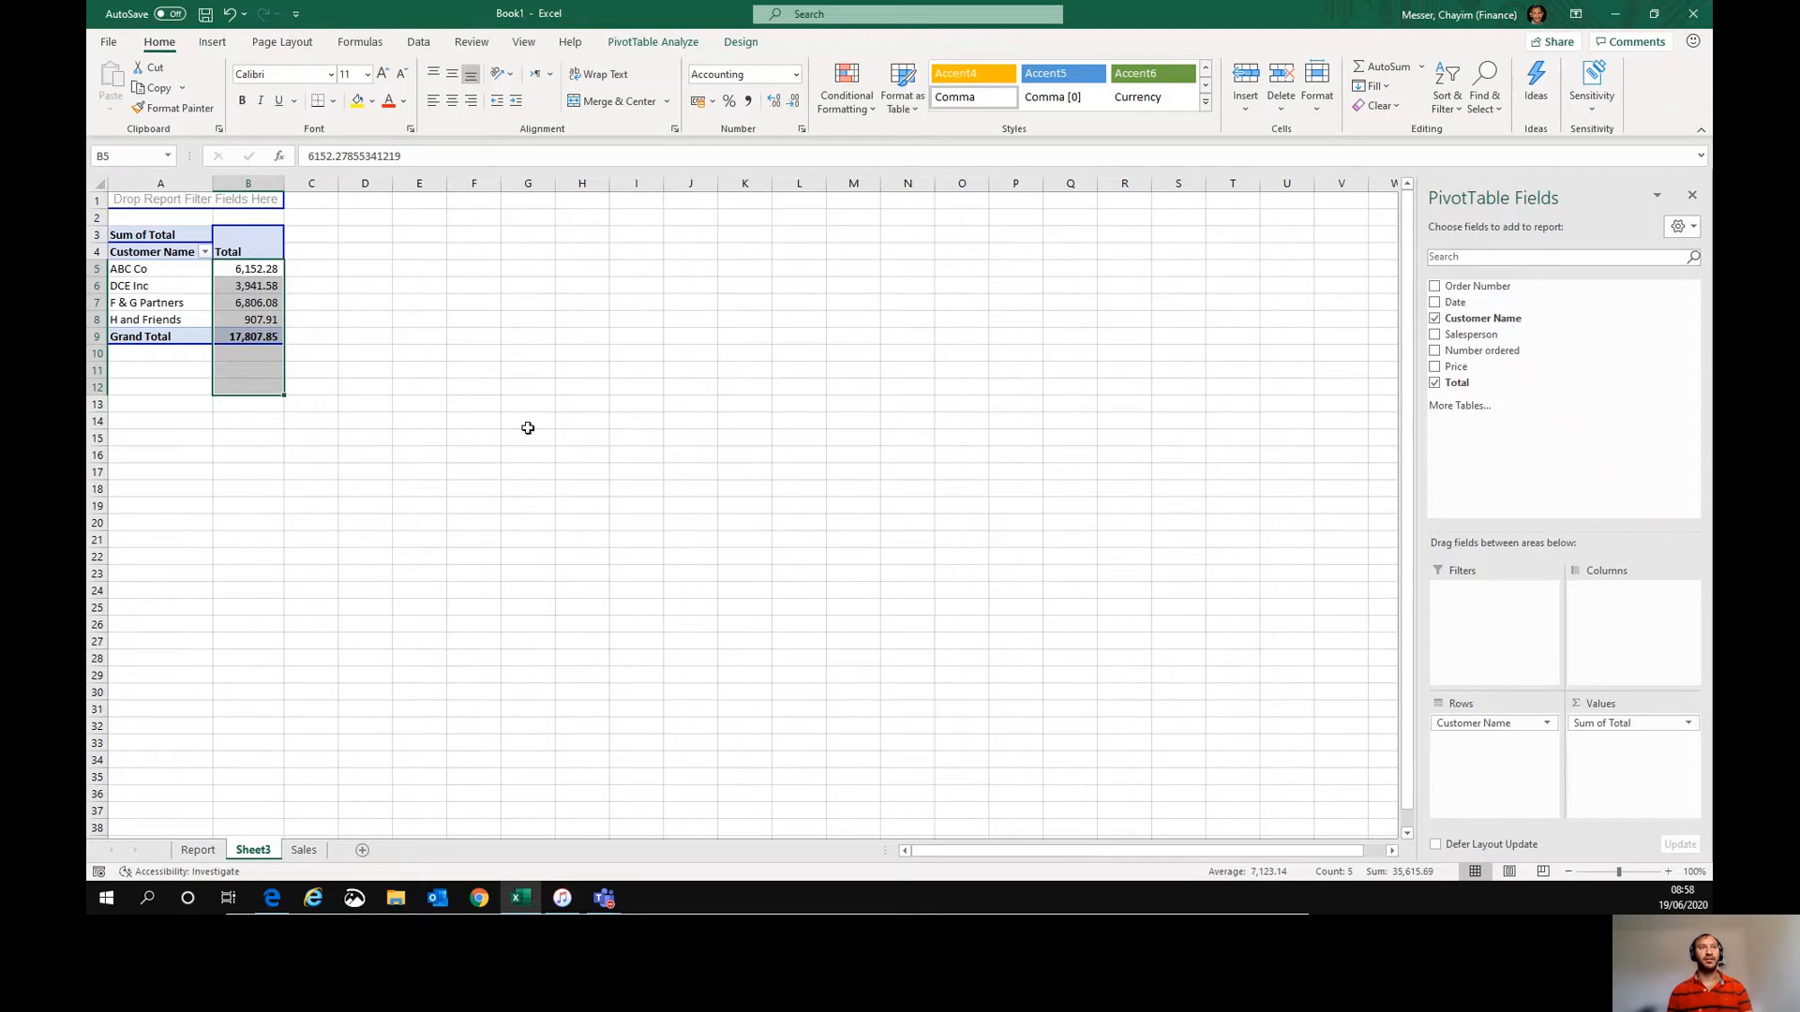
- Select the Total column on the Sales sheet to compare its sum with the PivotTable total
{"action": "left_click", "coordinate": [312, 850]}
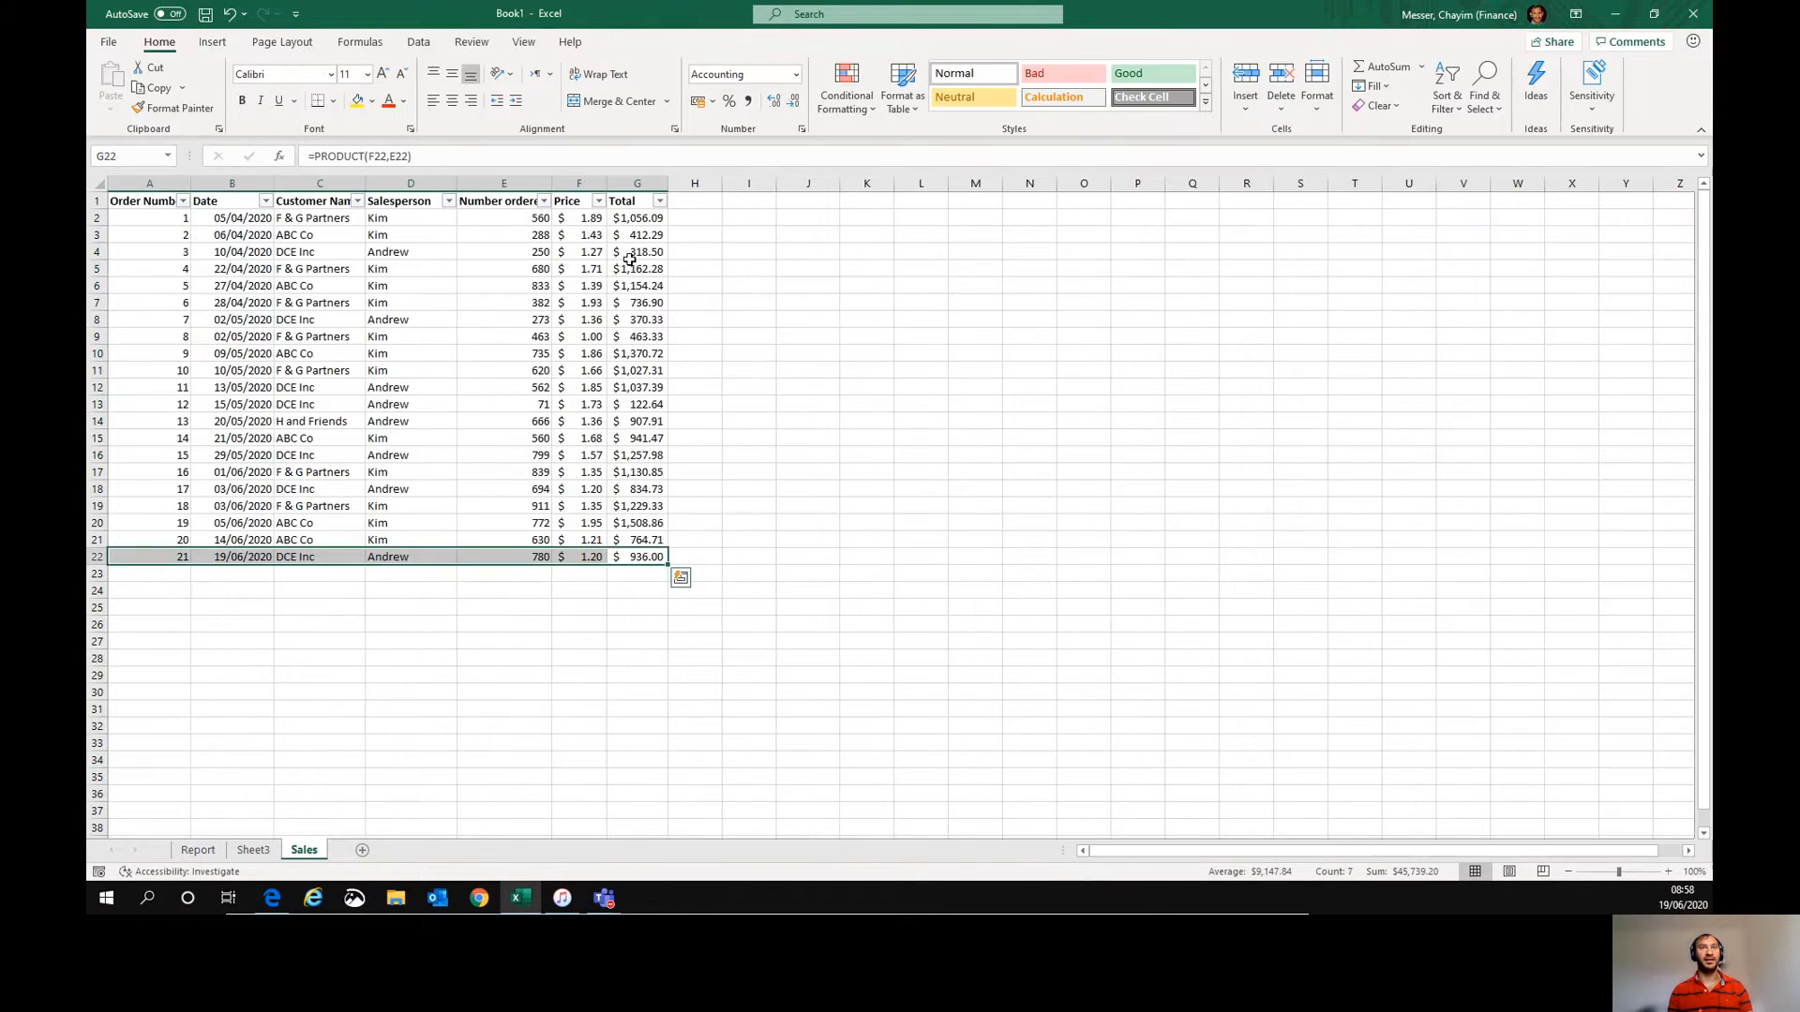
{"action": "left_click_drag", "start_coordinate": [637, 218], "coordinate": [650, 555]}
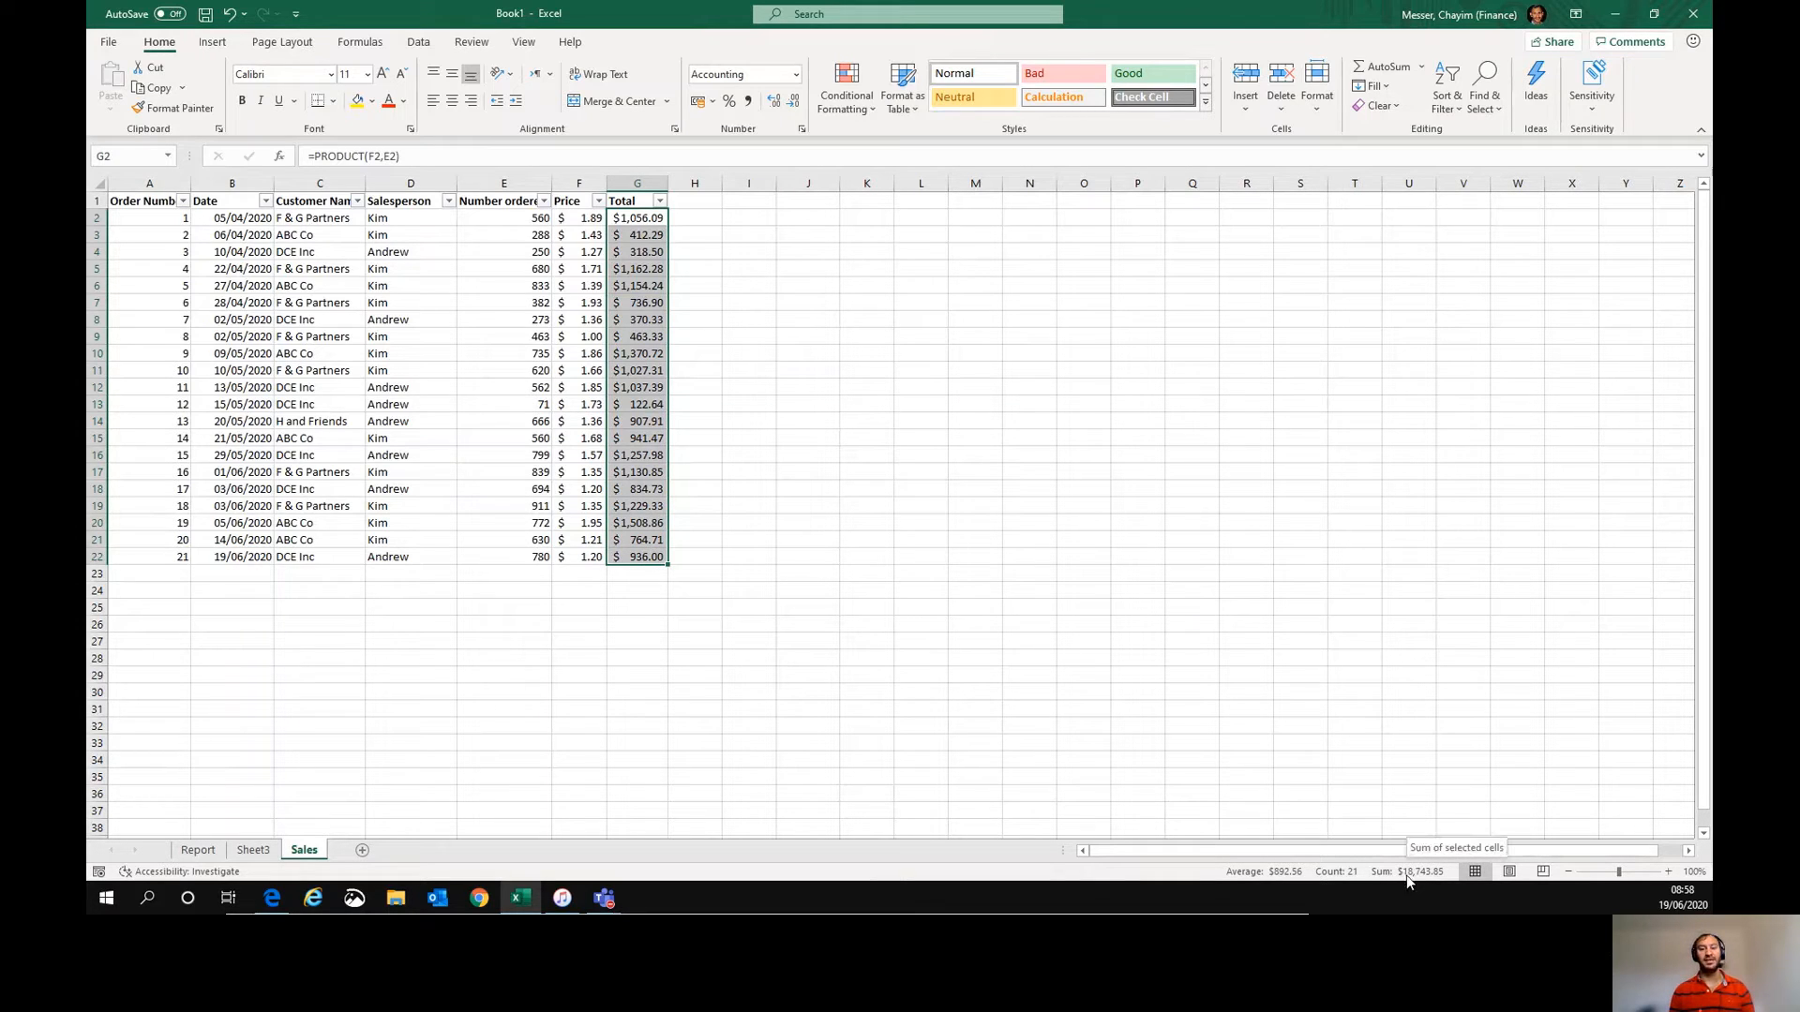
{"action": "left_click", "coordinate": [1025, 664]}
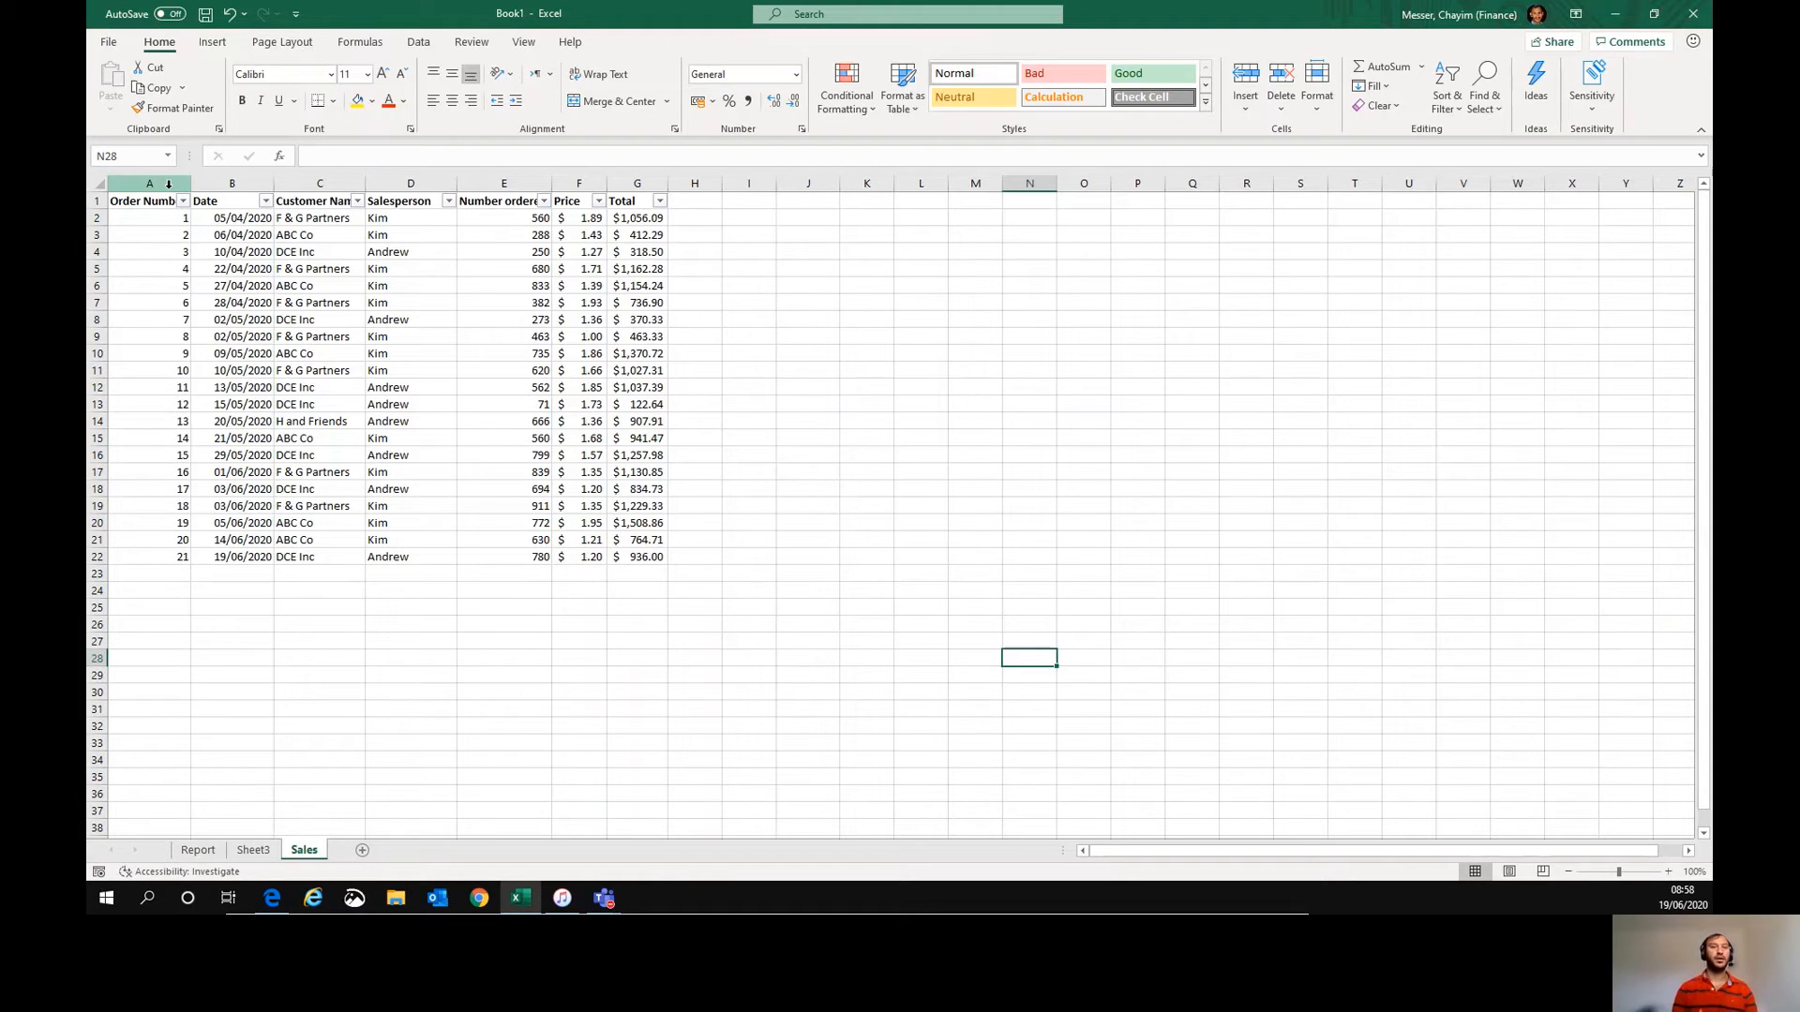
- Delete the PivotTable worksheet Sheet3
{"action": "key", "text": "ctrl+Page_Up"}
{"action": "key", "text": "alt+e"}
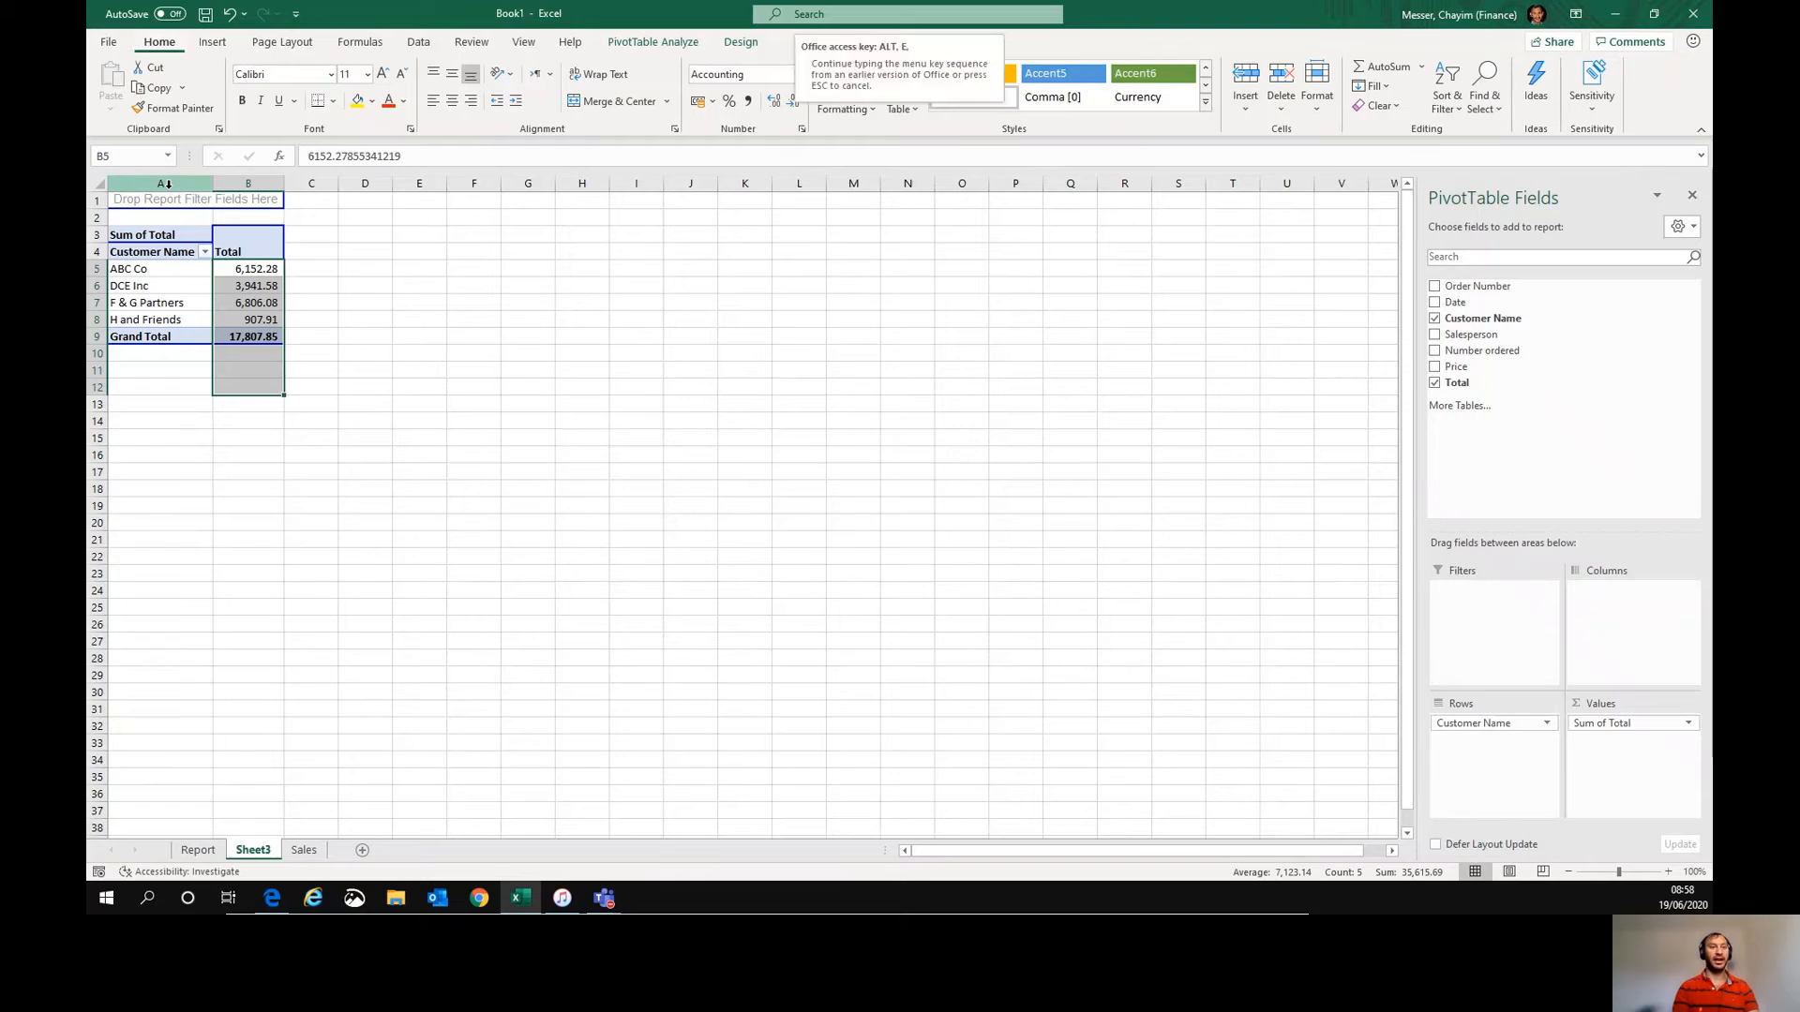
{"action": "key", "text": "l"}
{"action": "key", "text": "Return"}
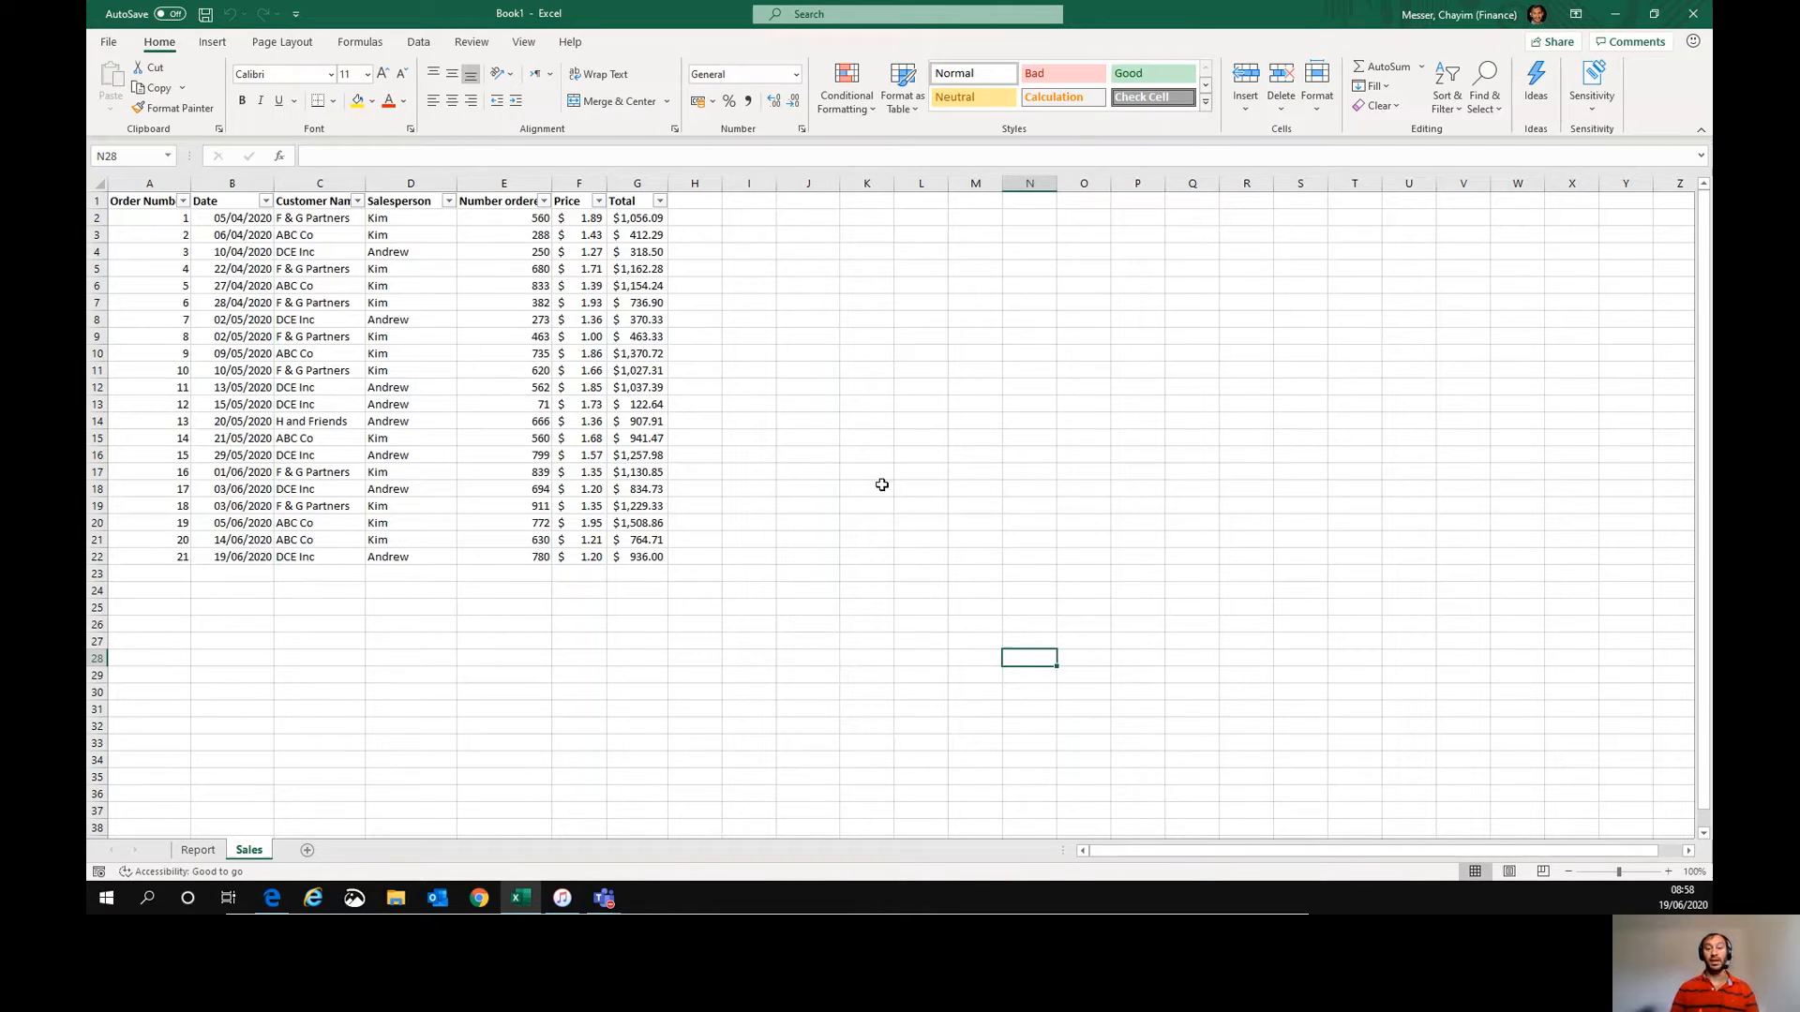
- Enter the formula =OFFSET(J27,1,5) in cell E27 on the Sales sheet
{"action": "left_click", "coordinate": [476, 645]}
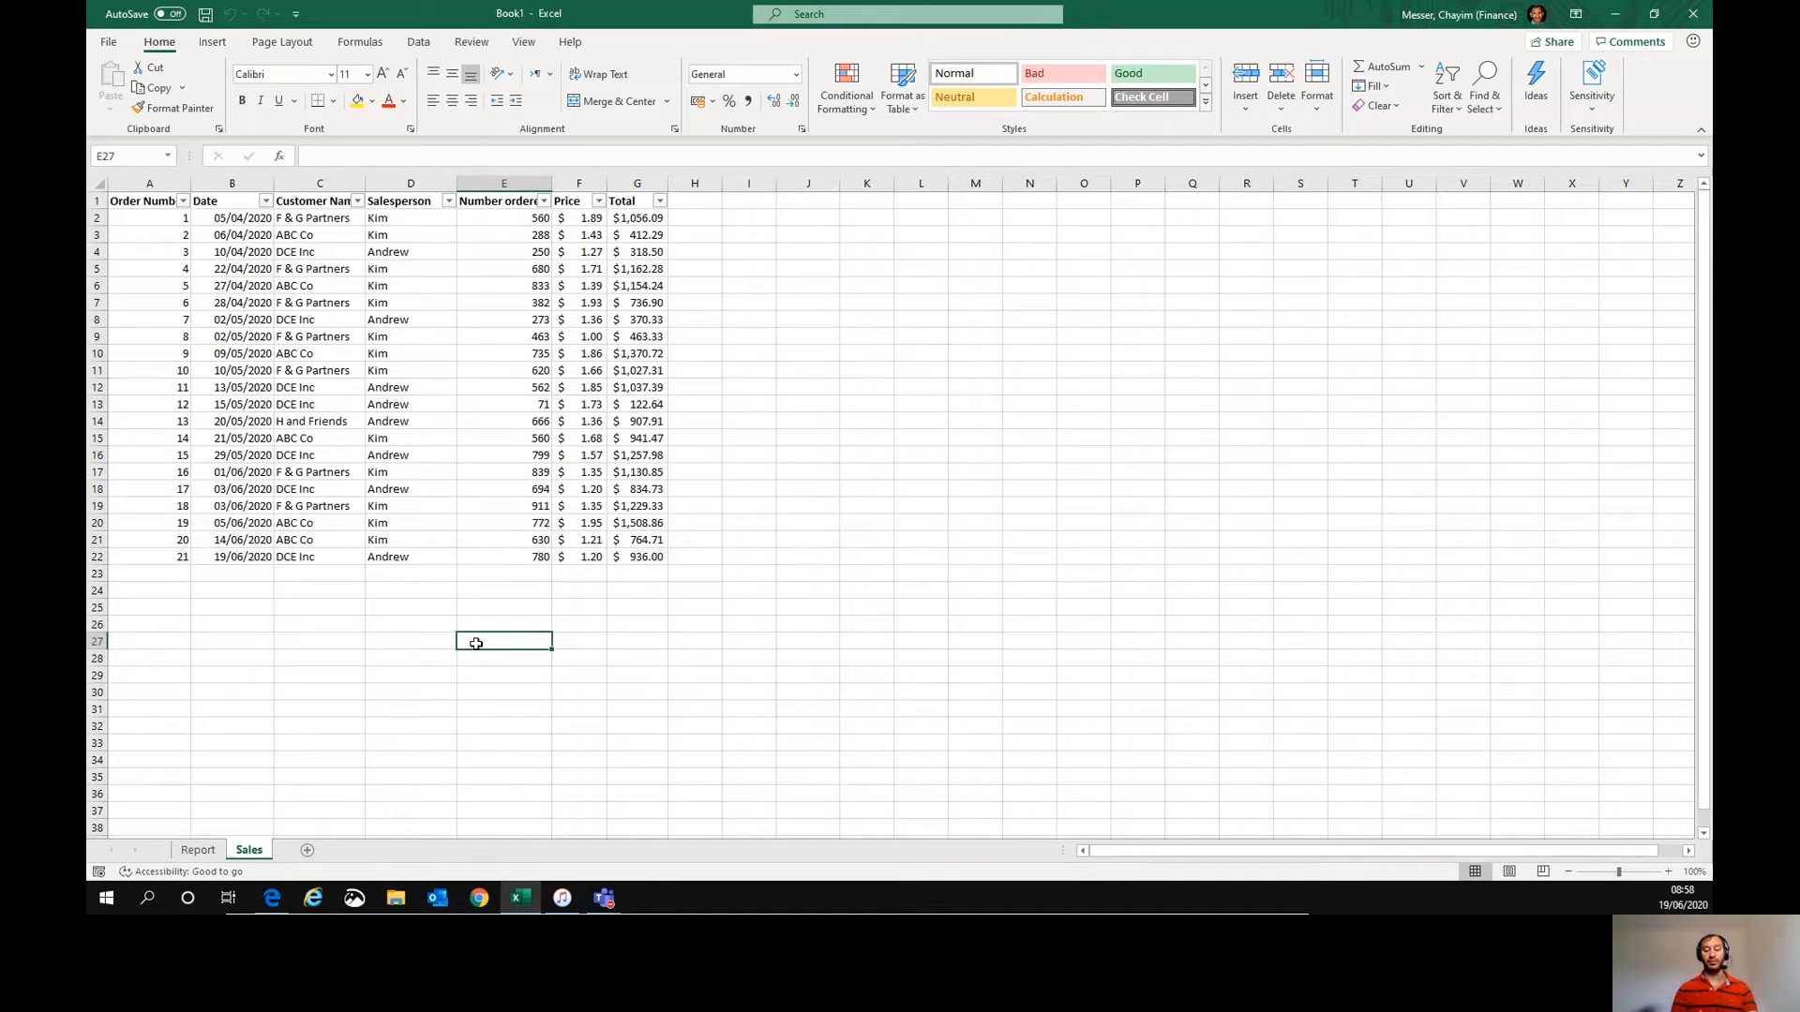
{"action": "type", "text": "=offset("}
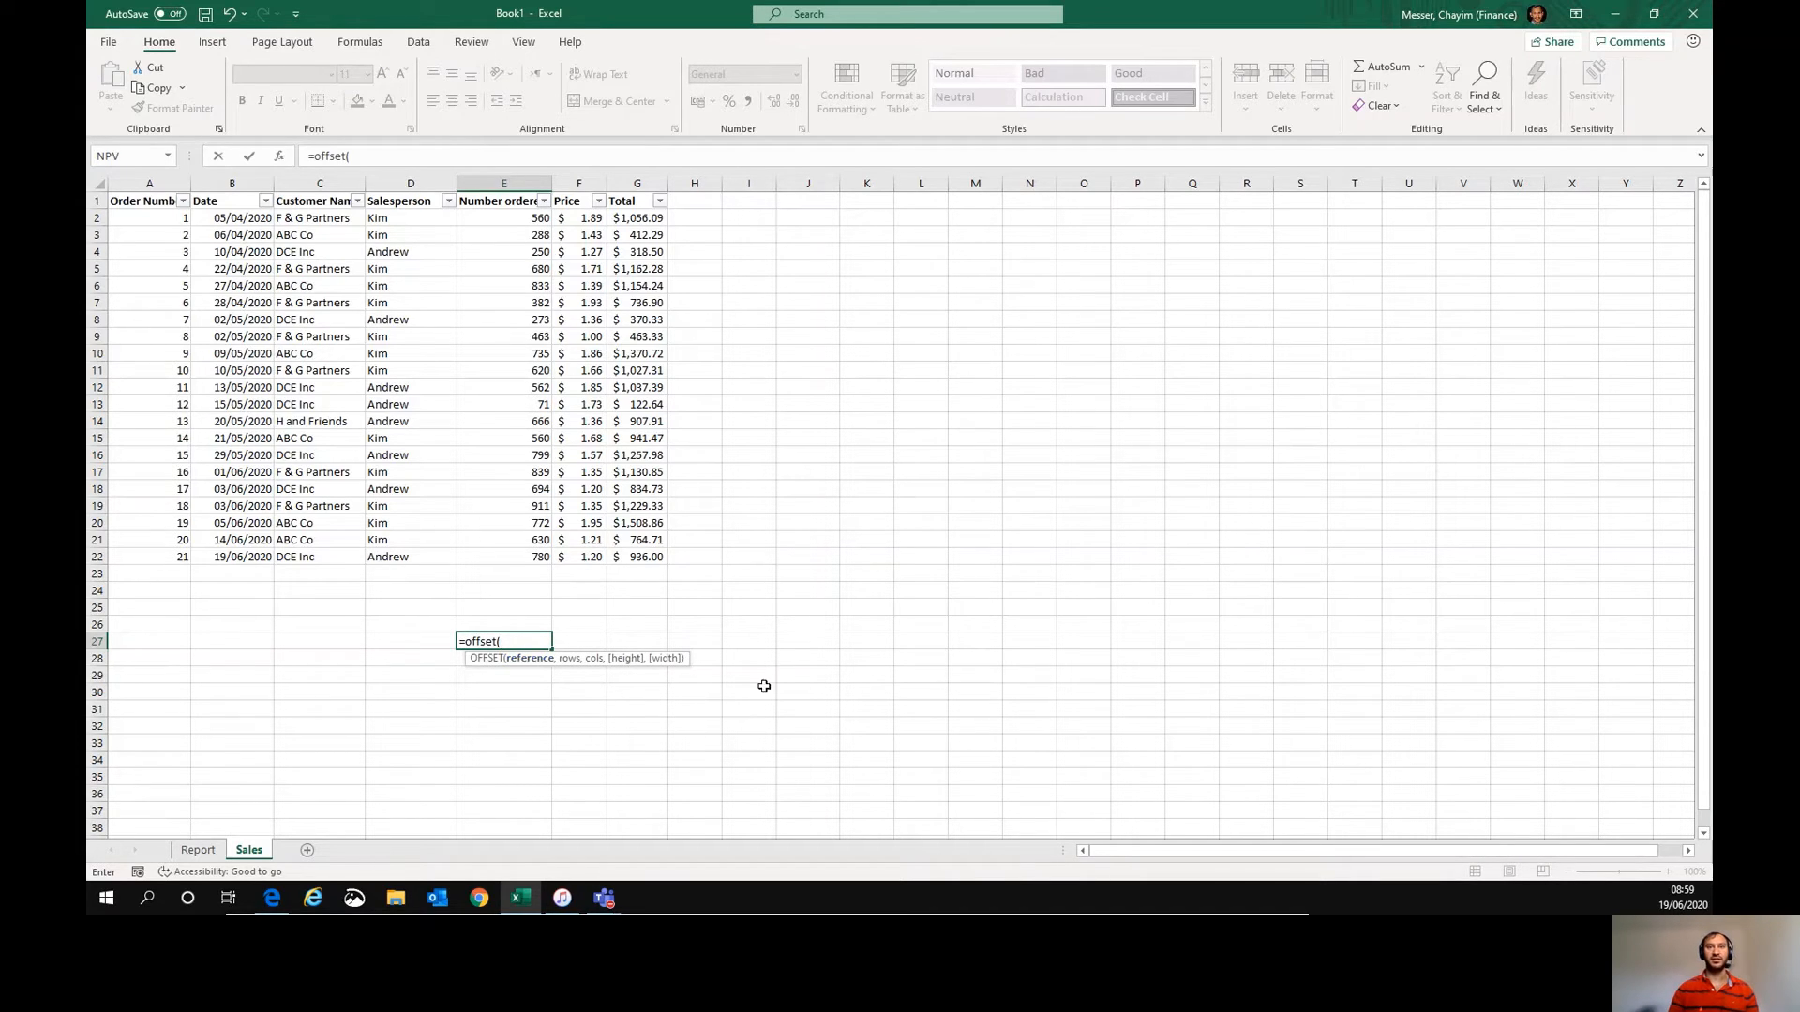
{"action": "left_click", "coordinate": [806, 640]}
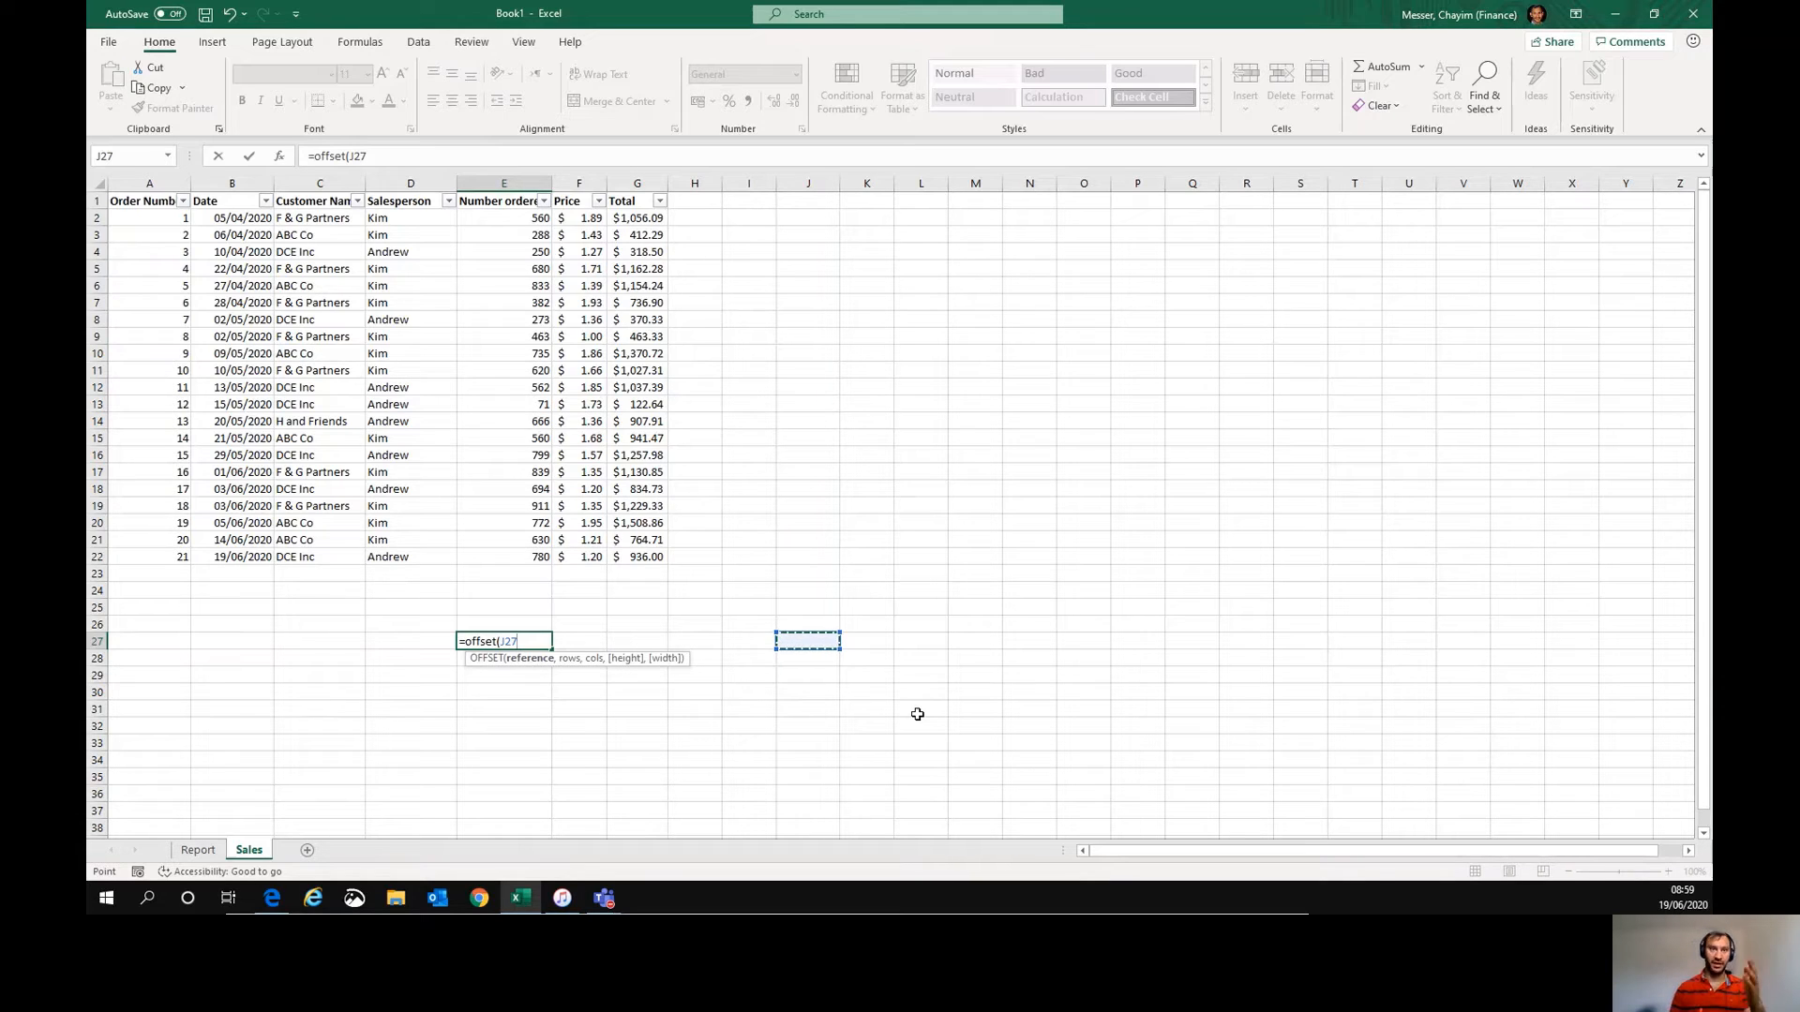
{"action": "type", "text": ",1,5"}
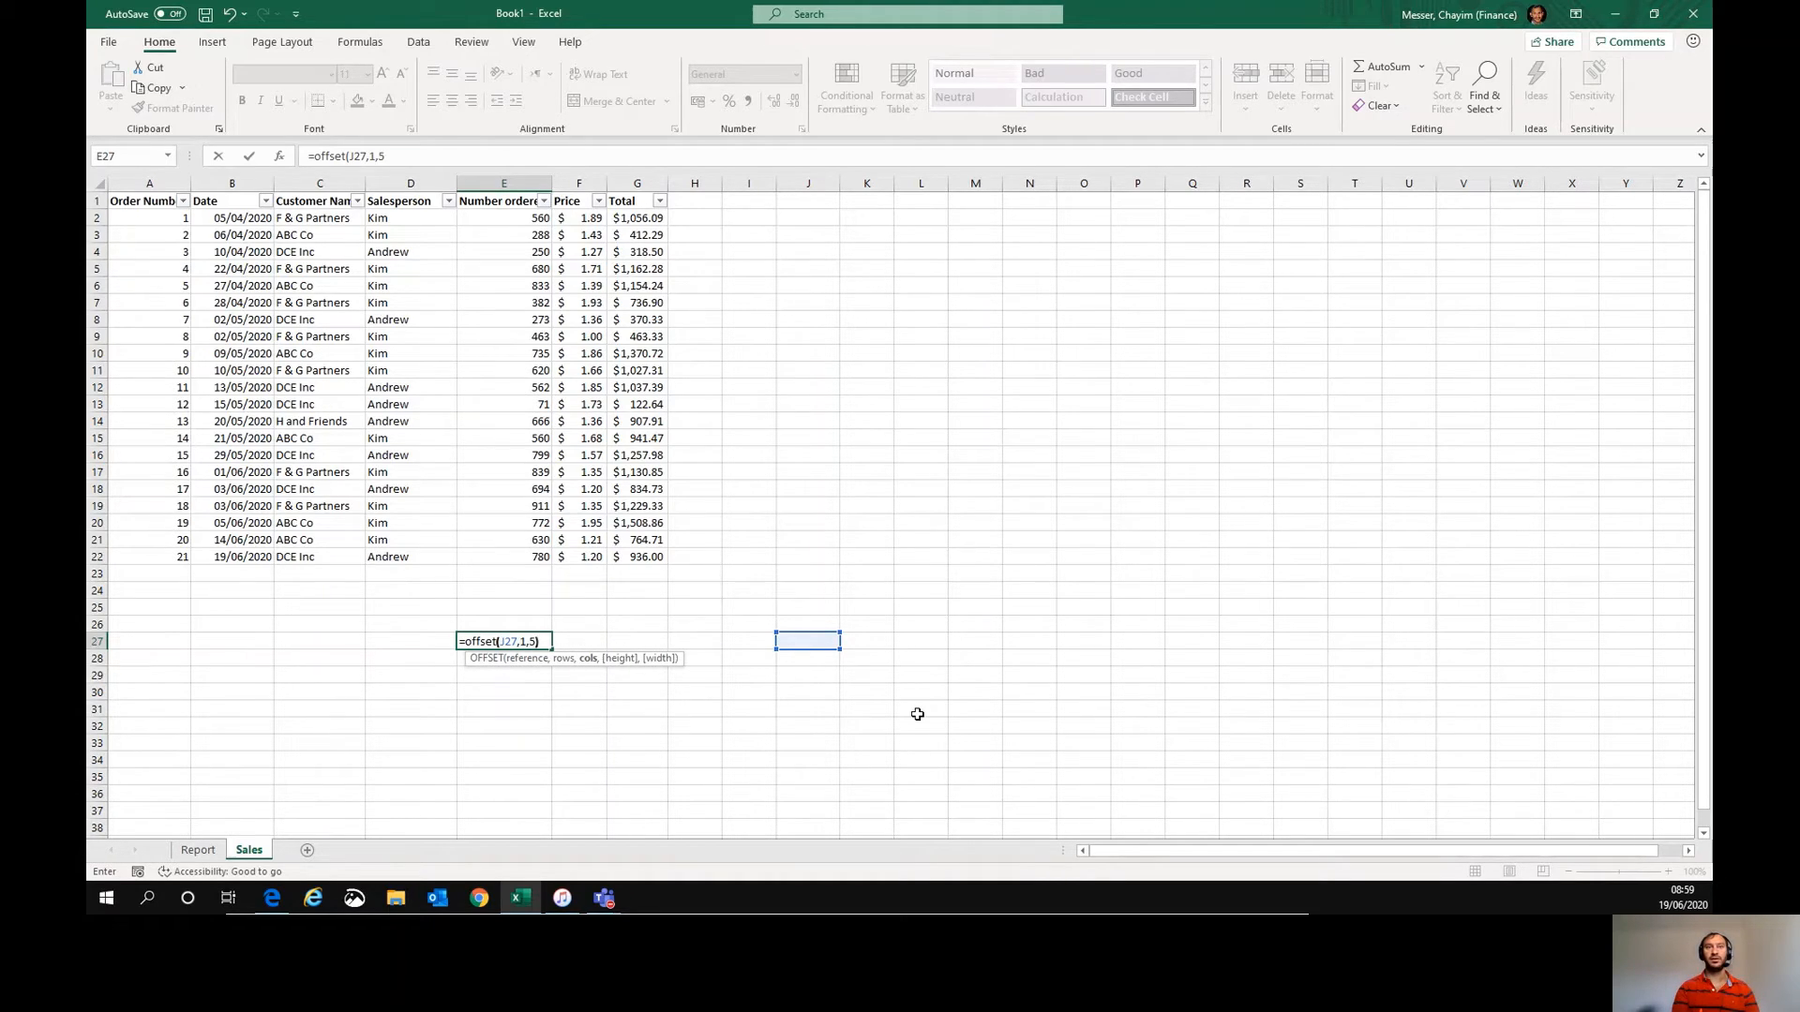
{"action": "key", "text": "Return"}
{"action": "key", "text": "Up"}
{"action": "key", "text": "F2"}
{"action": "key", "text": "Escape"}
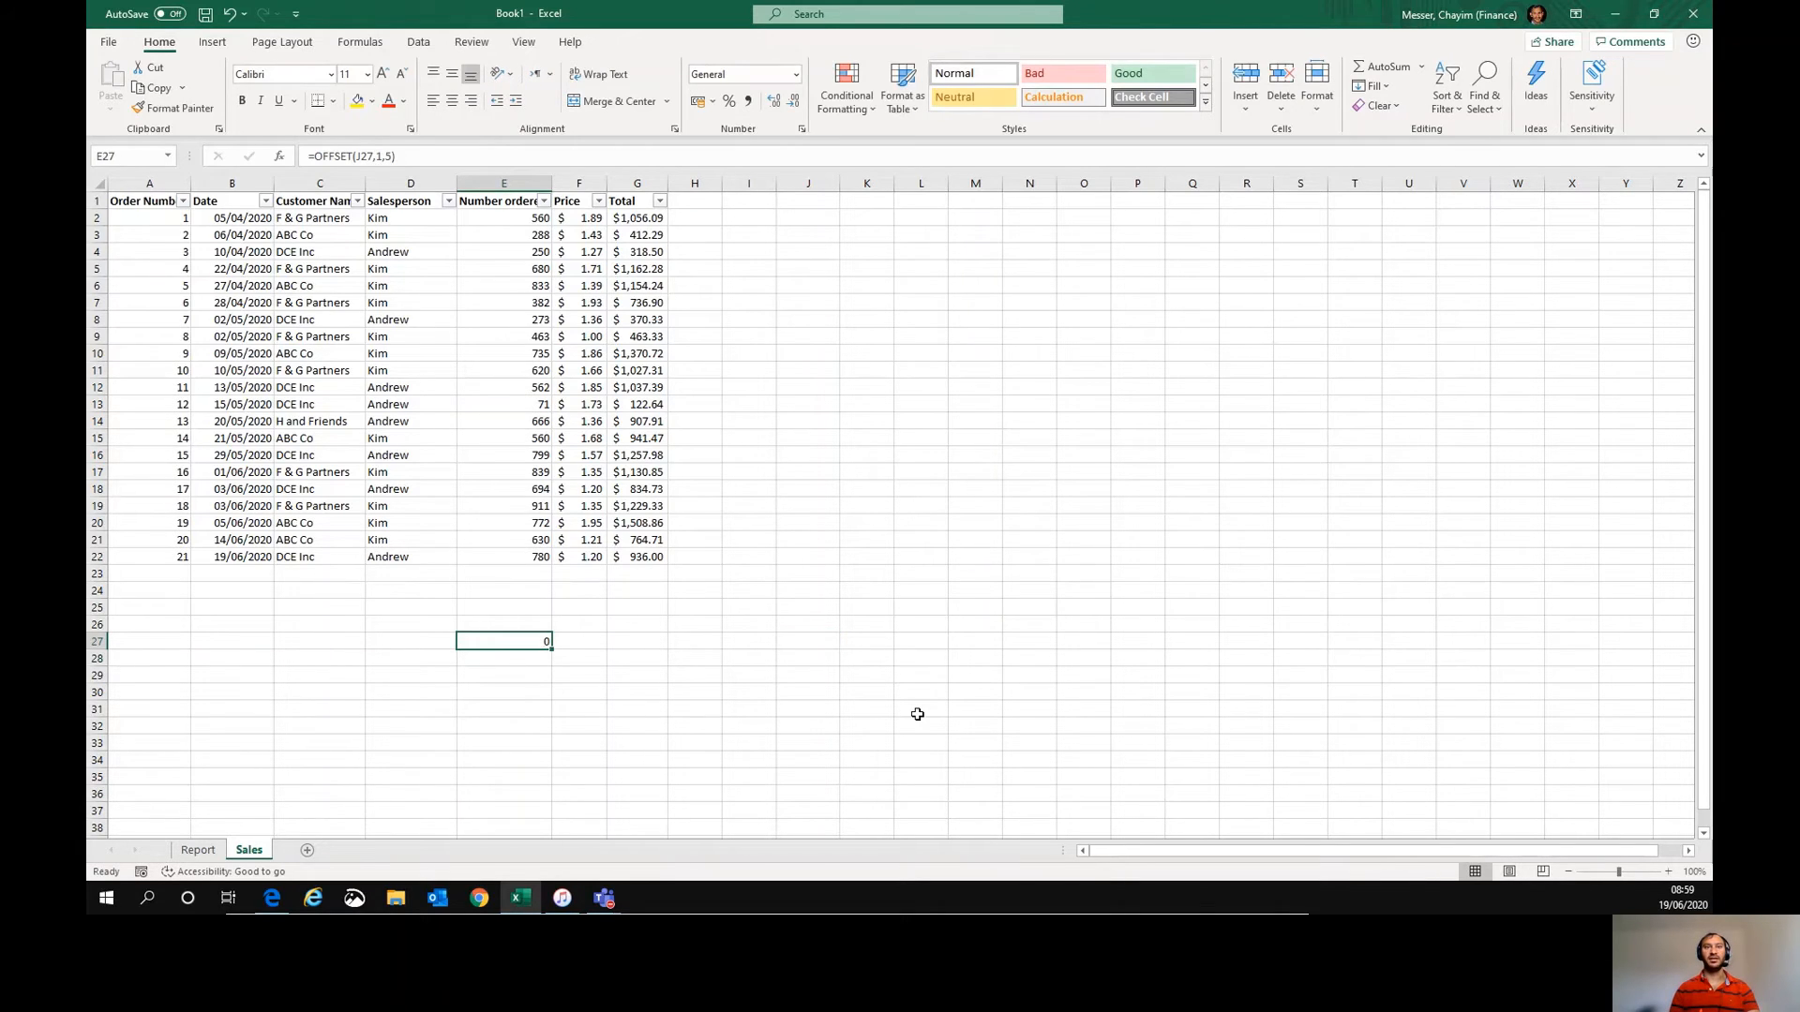
- Enter 5 in cell O28, the cell one row down and five columns right of J27 referenced by the OFFSET formula
{"action": "key", "text": "F2"}
{"action": "key", "text": "Escape"}
{"action": "key", "text": "Right"}
{"action": "key", "text": "Right"}
{"action": "key", "text": "Right"}
{"action": "key", "text": "Right"}
{"action": "key", "text": "Right"}
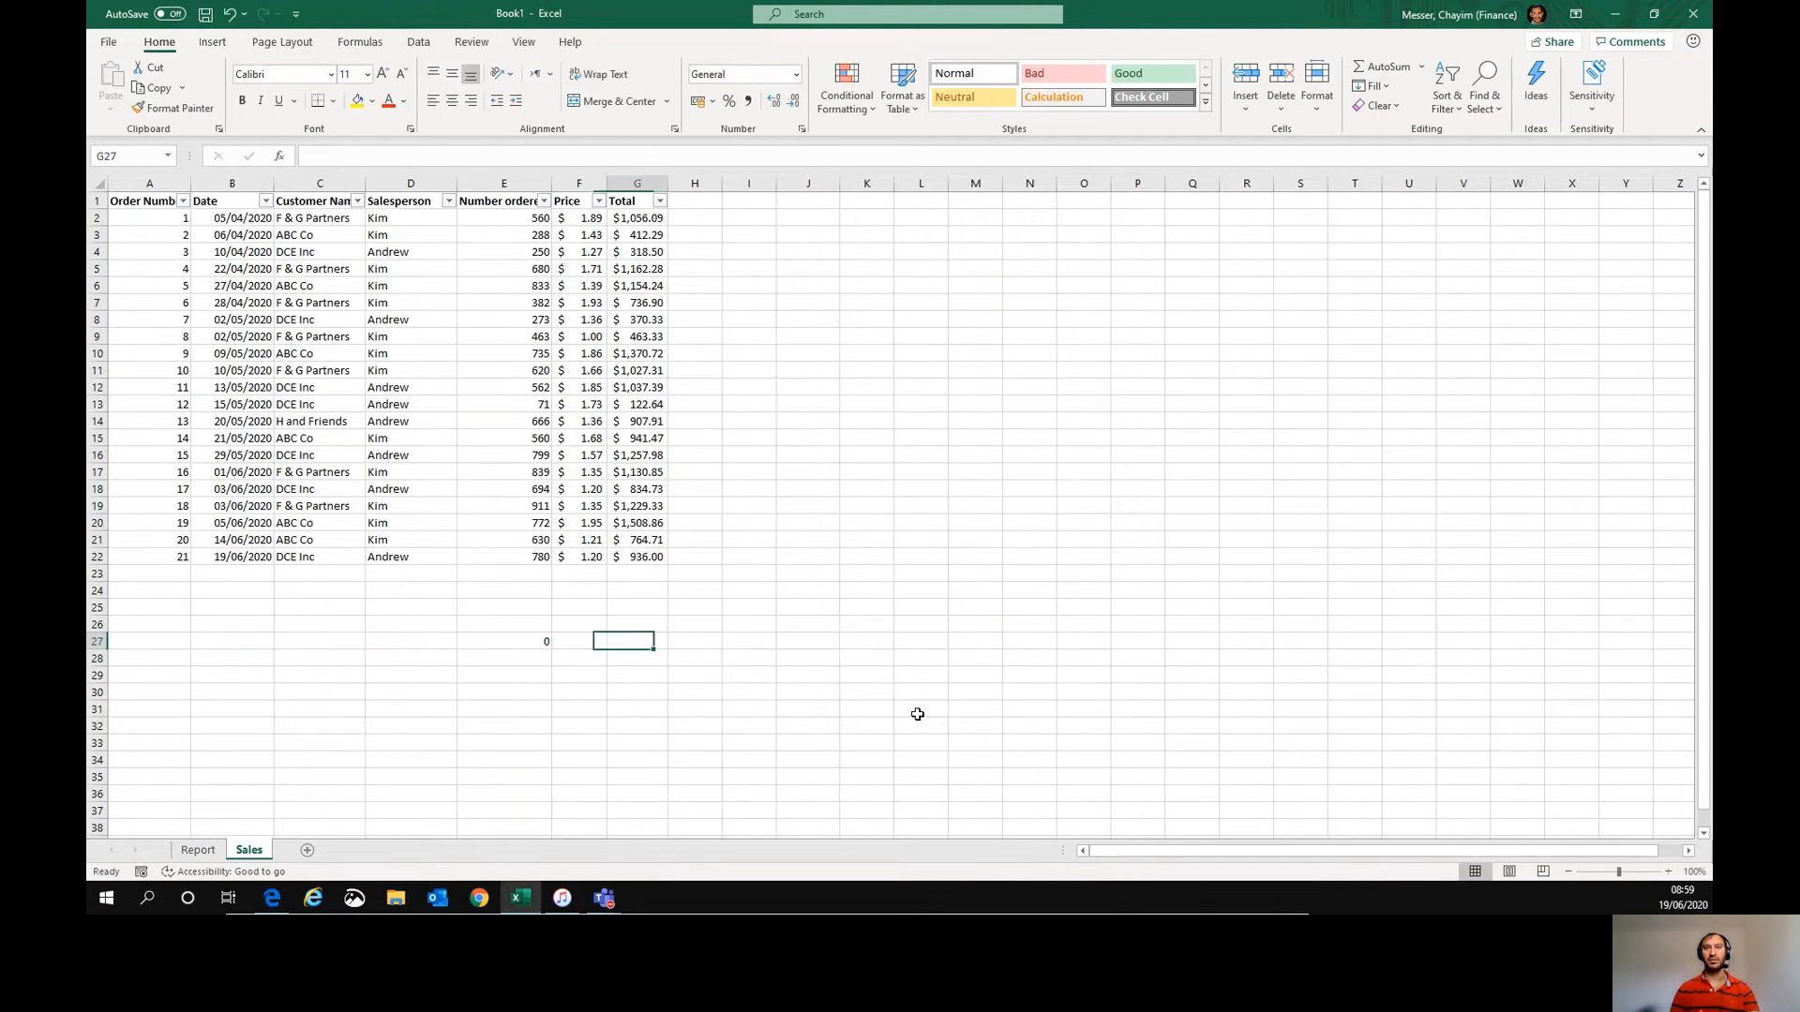
{"action": "key", "text": "Down"}
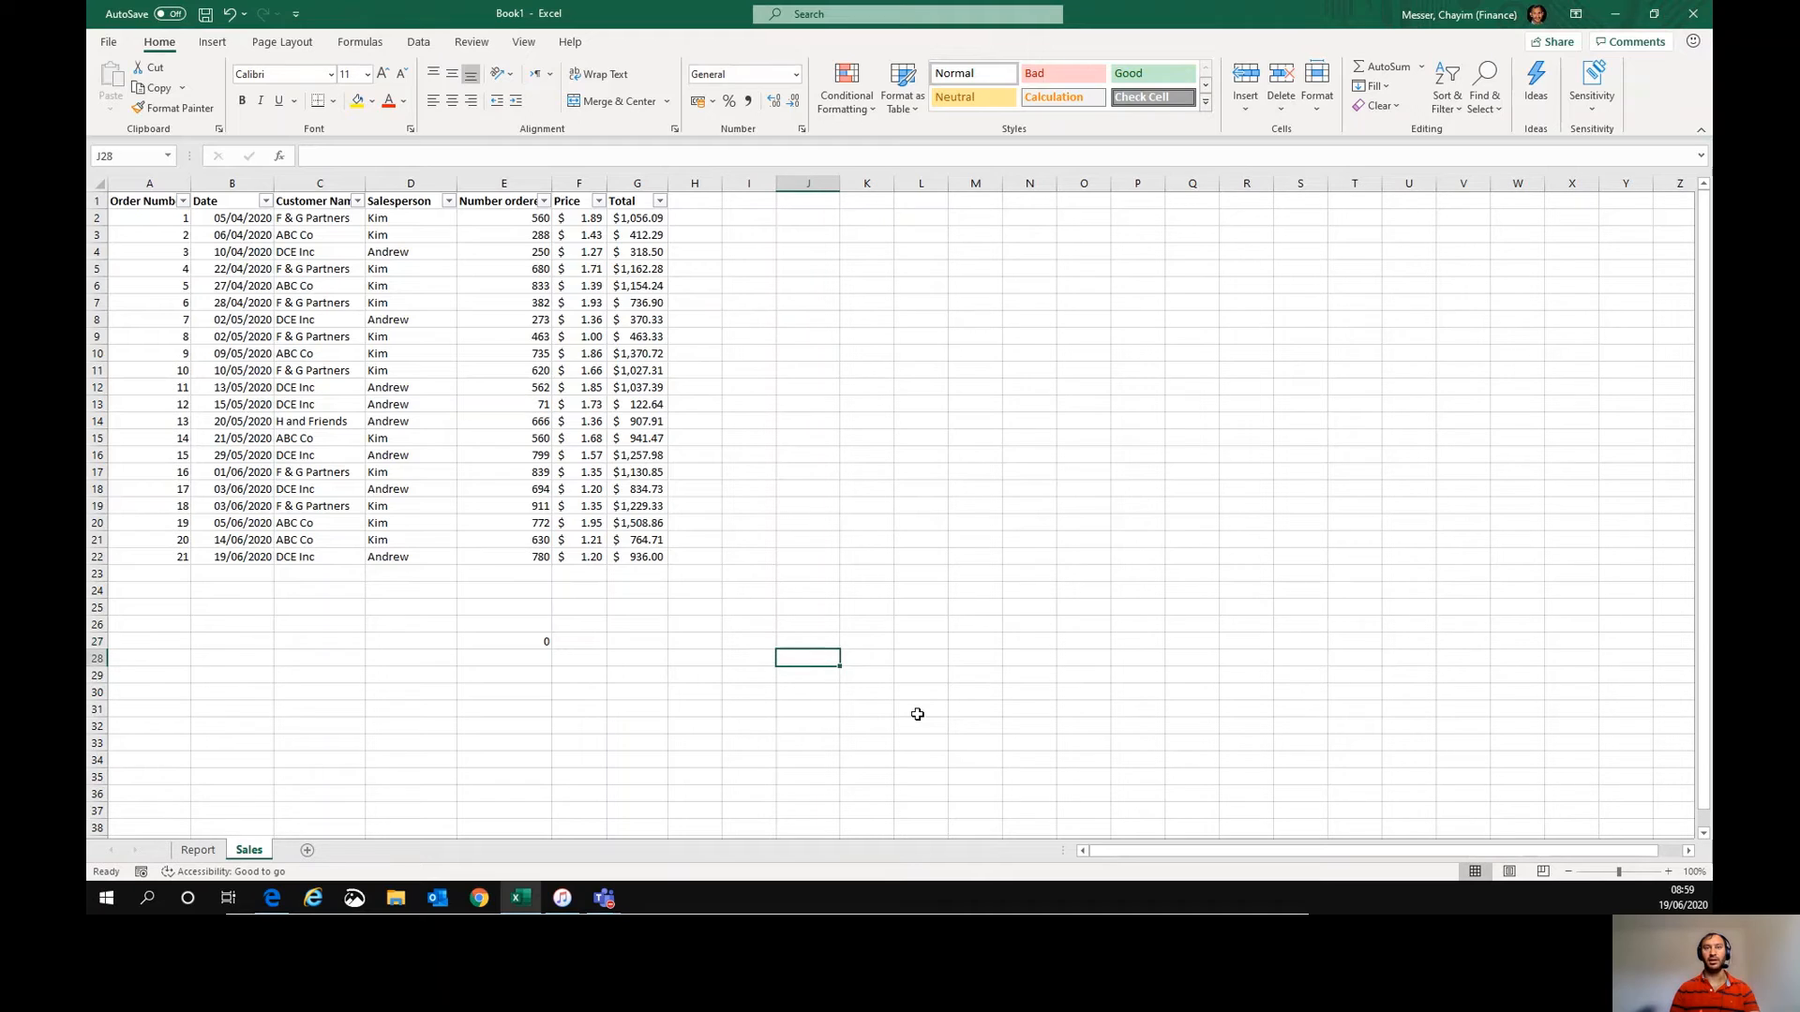
{"action": "key", "text": "Right"}
{"action": "key", "text": "Right"}
{"action": "key", "text": "Right"}
{"action": "key", "text": "Right"}
{"action": "key", "text": "Right"}
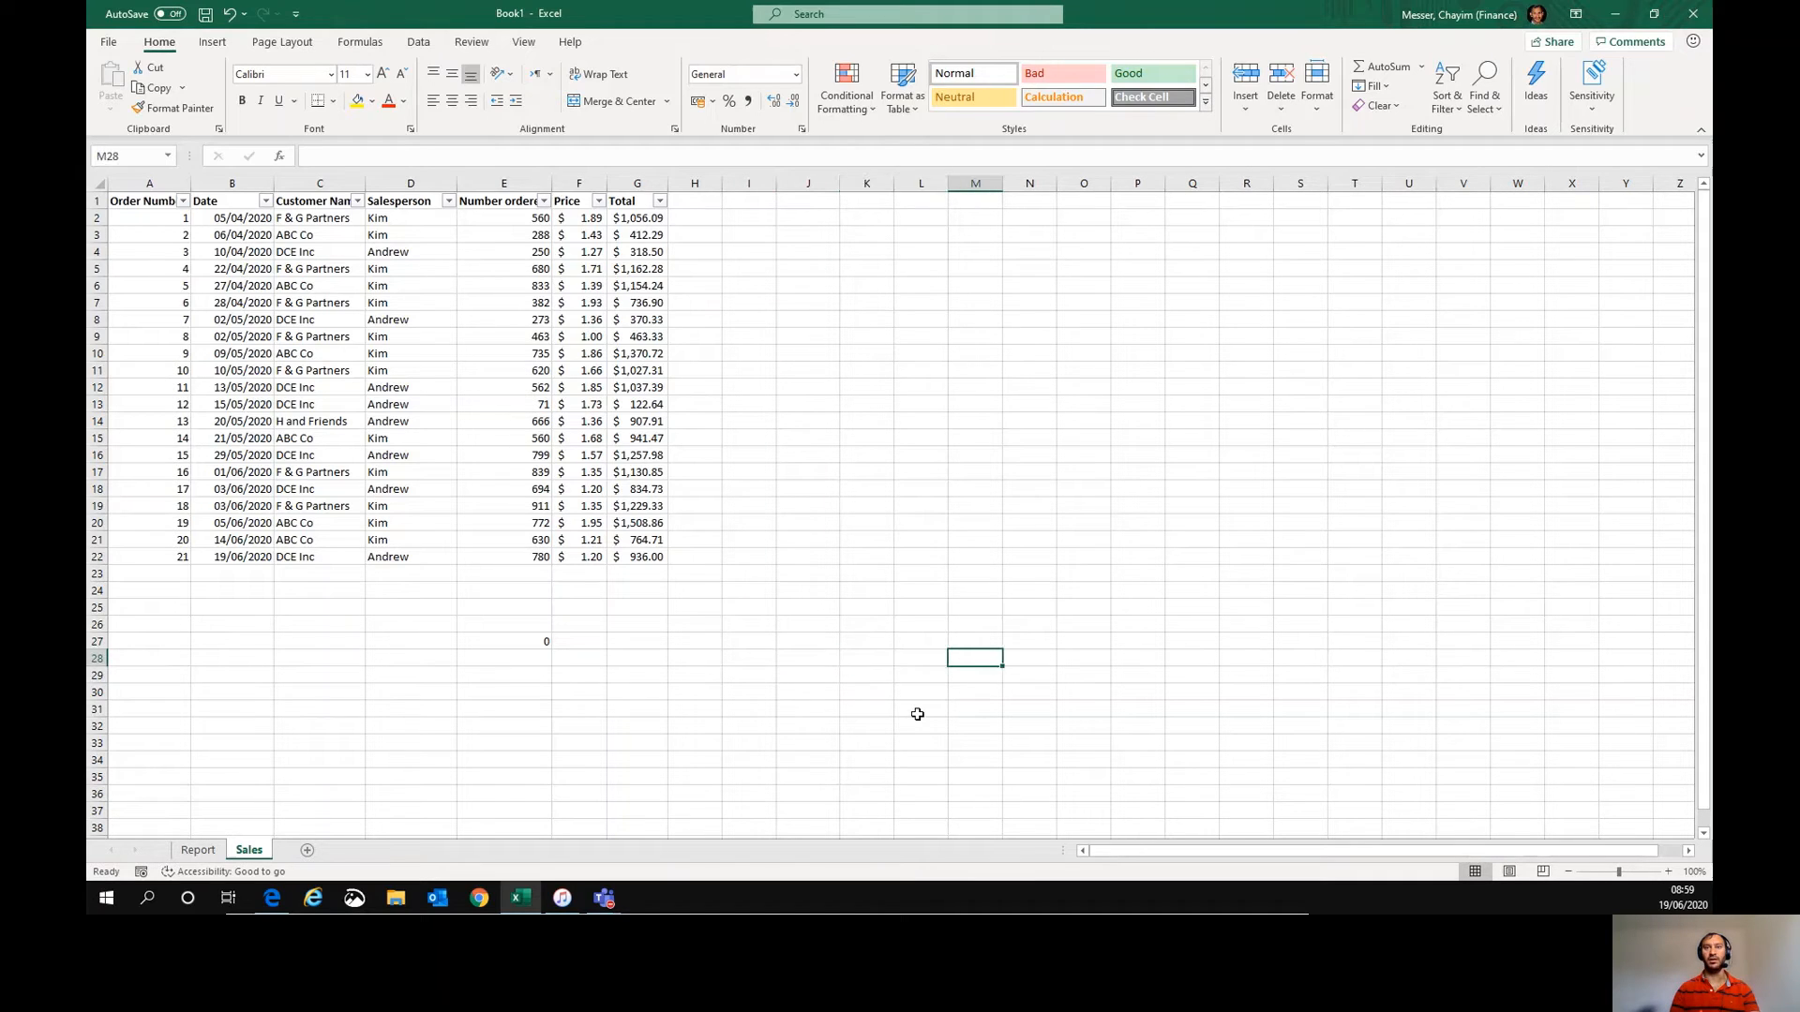
{"action": "type", "text": "5"}
{"action": "key", "text": "Return"}
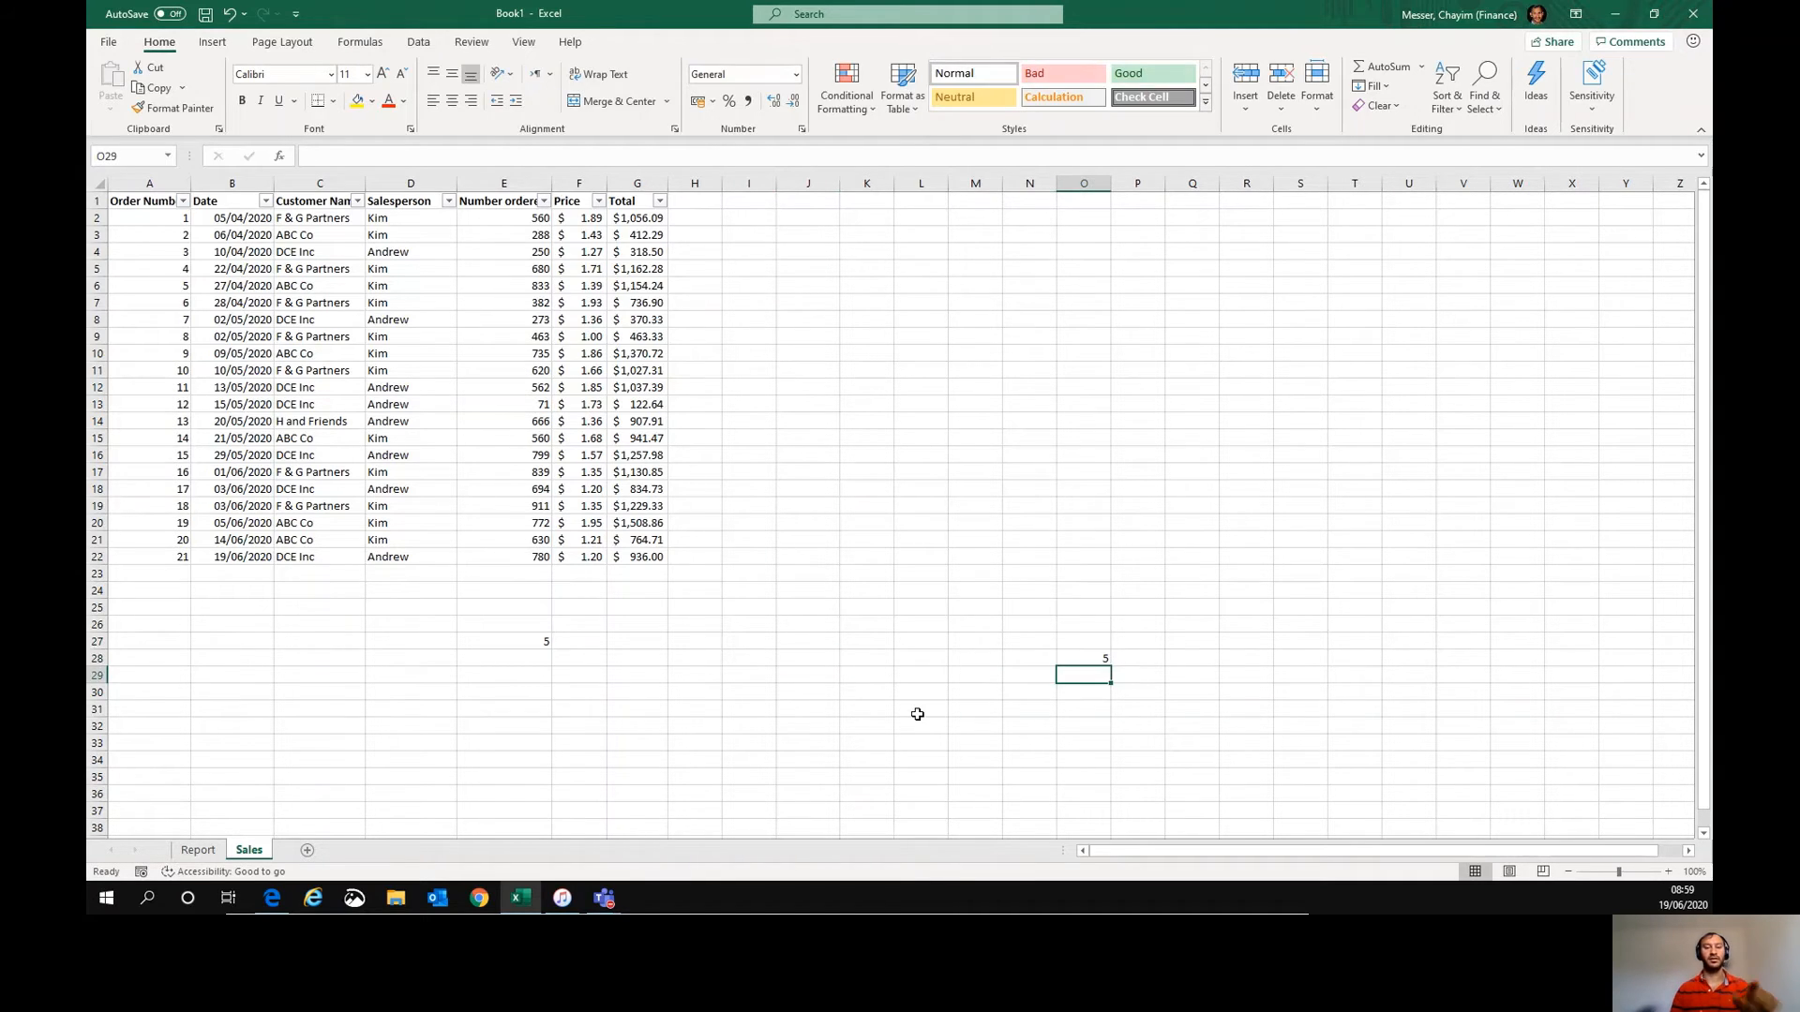
- Clear the OFFSET demonstration cells E27 through O28
{"action": "left_click", "coordinate": [511, 637]}
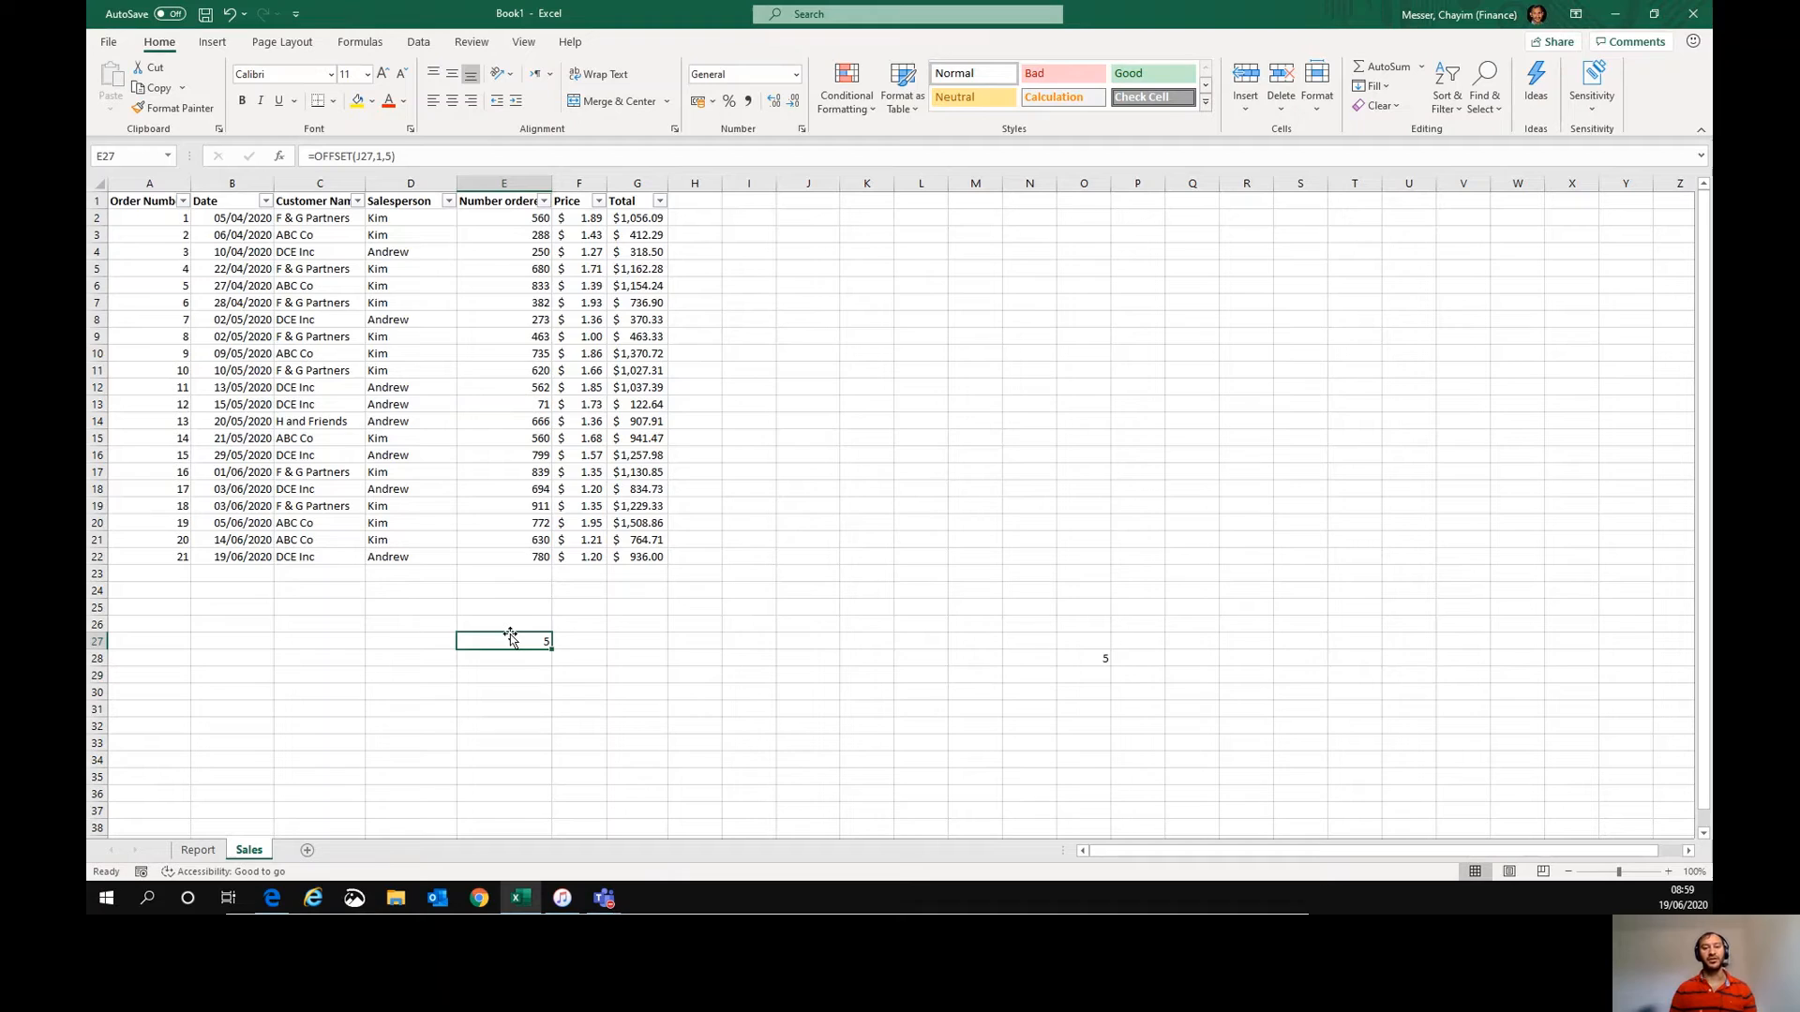
{"action": "key", "text": "shift+Right"}
{"action": "key", "text": "shift+Right"}
{"action": "key", "text": "shift+Right"}
{"action": "key", "text": "shift+Right"}
{"action": "key", "text": "shift+Right"}
{"action": "key", "text": "shift+Right"}
{"action": "key", "text": "shift+Right"}
{"action": "key", "text": "shift+Right"}
{"action": "key", "text": "shift+Right"}
{"action": "key", "text": "shift+Right"}
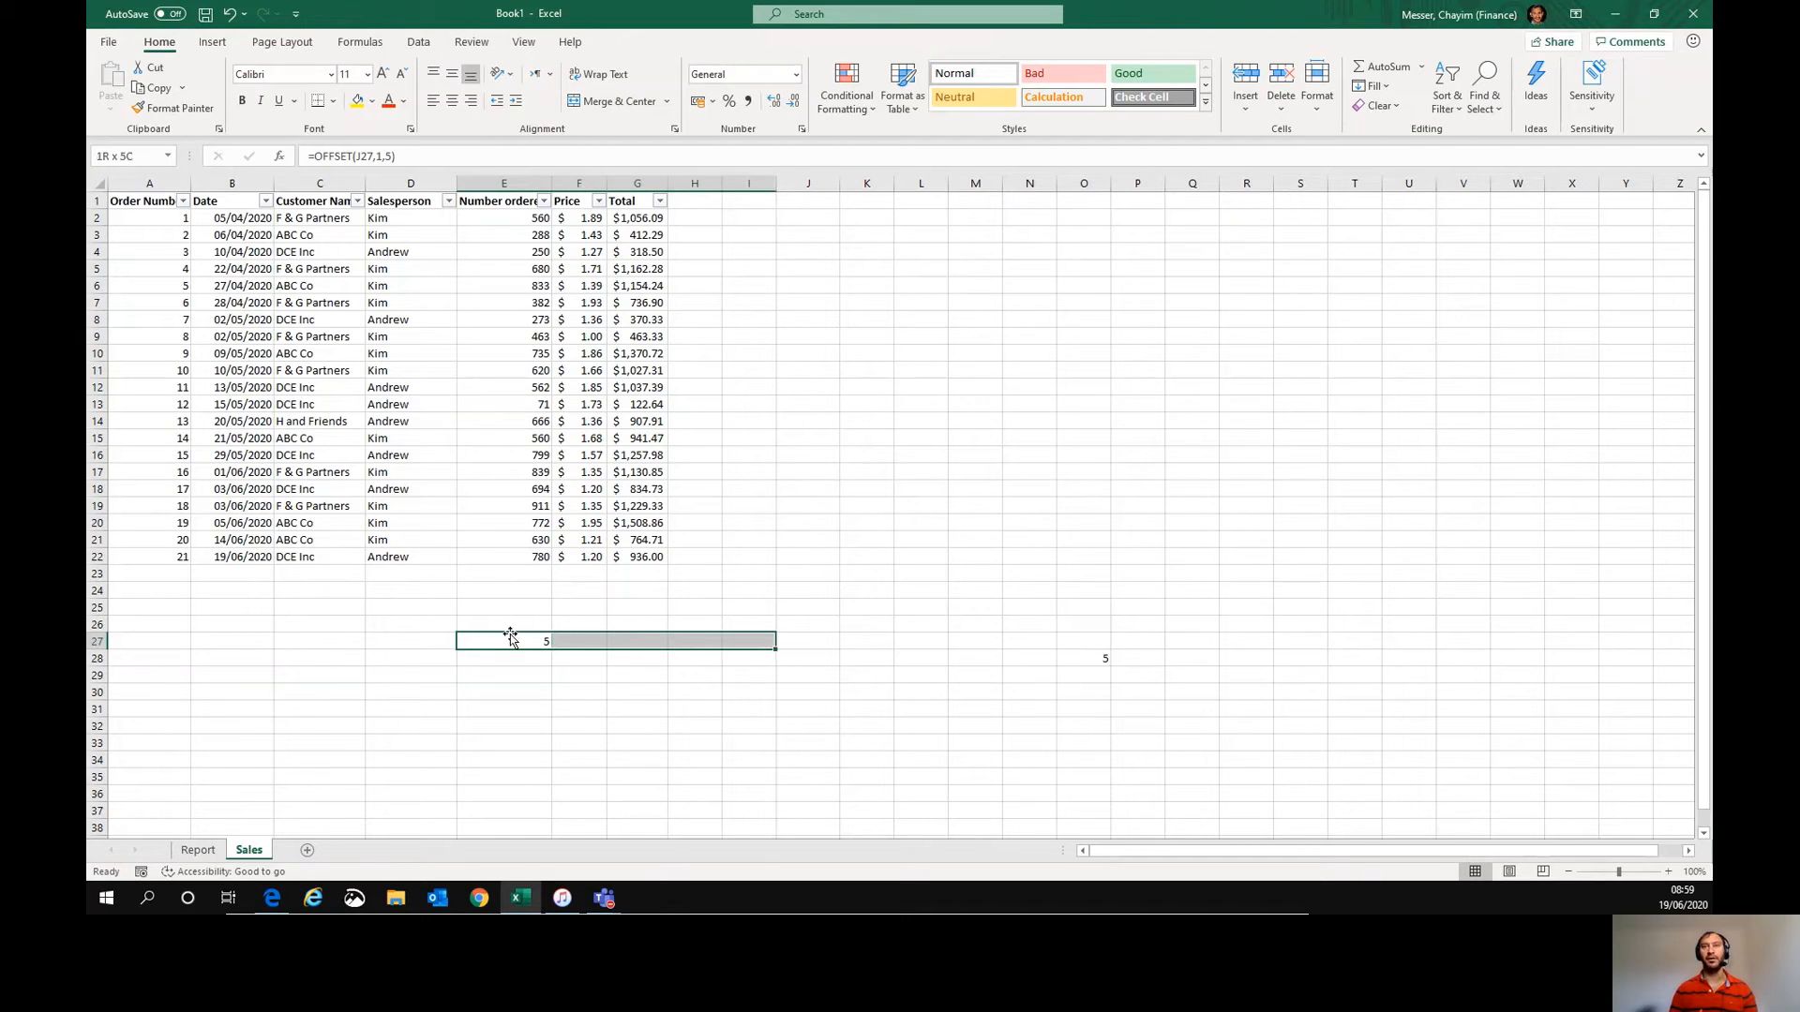
{"action": "key", "text": "shift+Down"}
{"action": "key", "text": "Delete"}
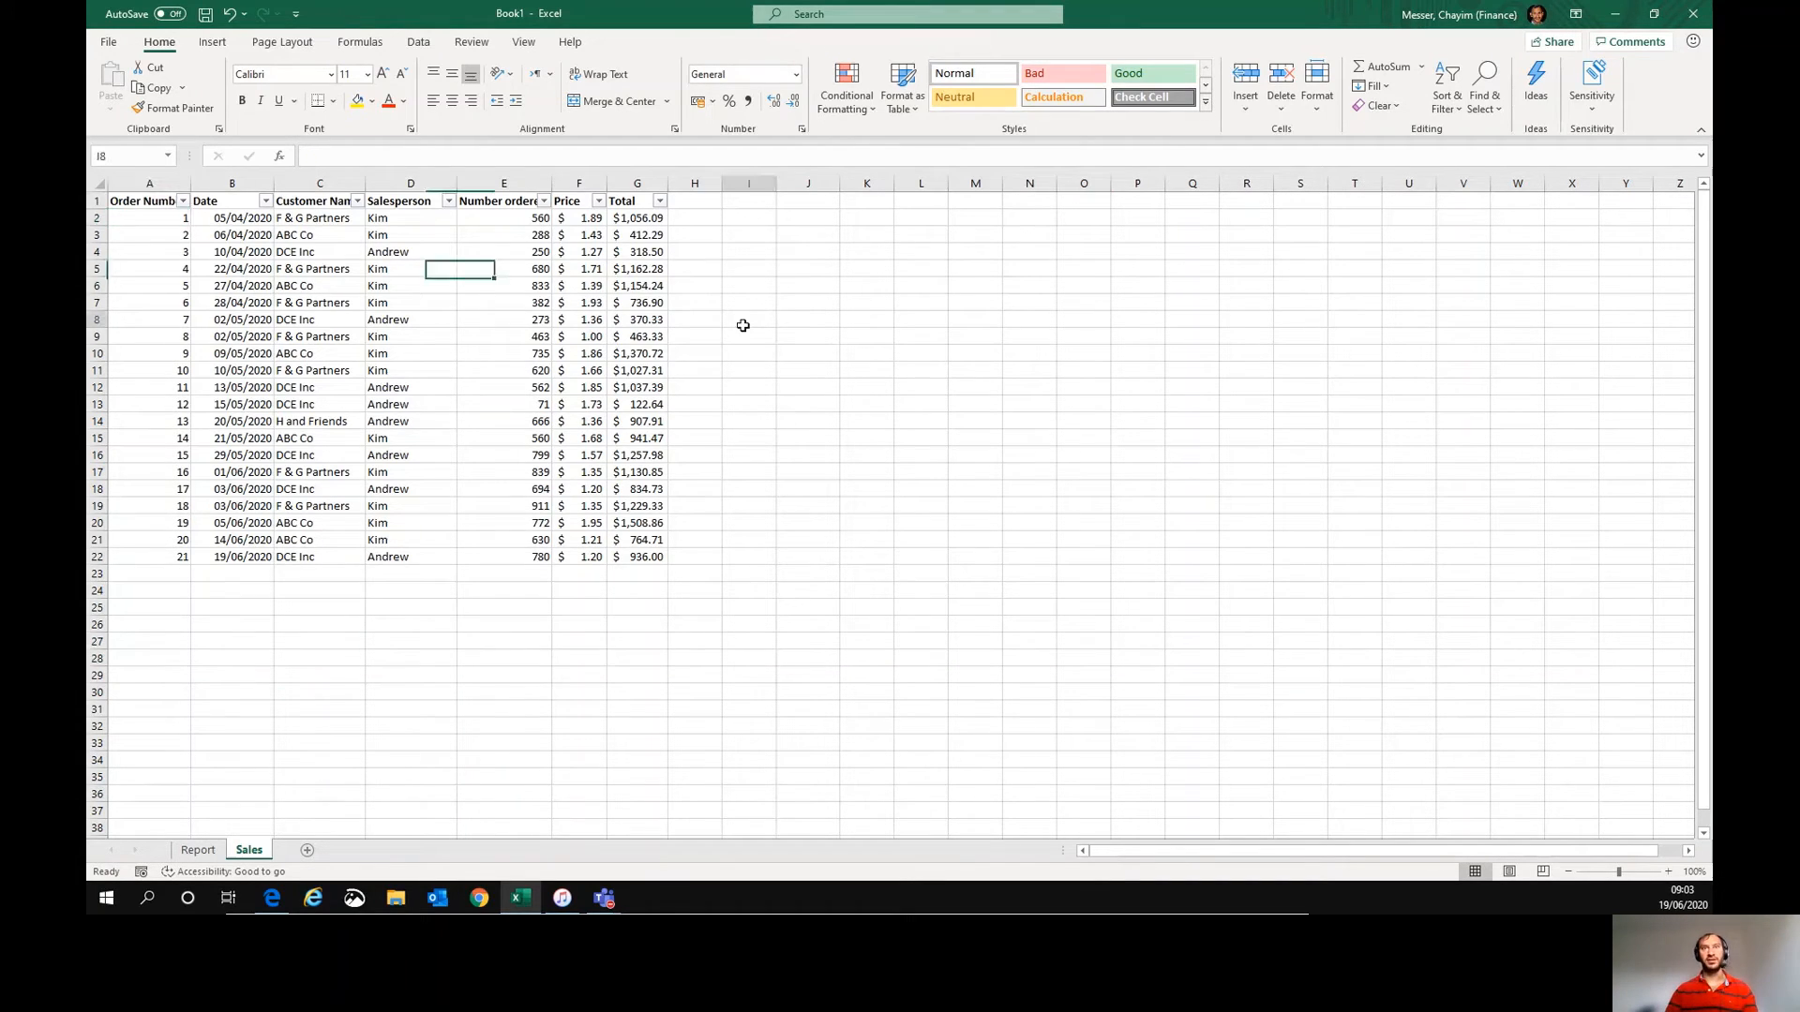
{"action": "left_click", "coordinate": [743, 325]}
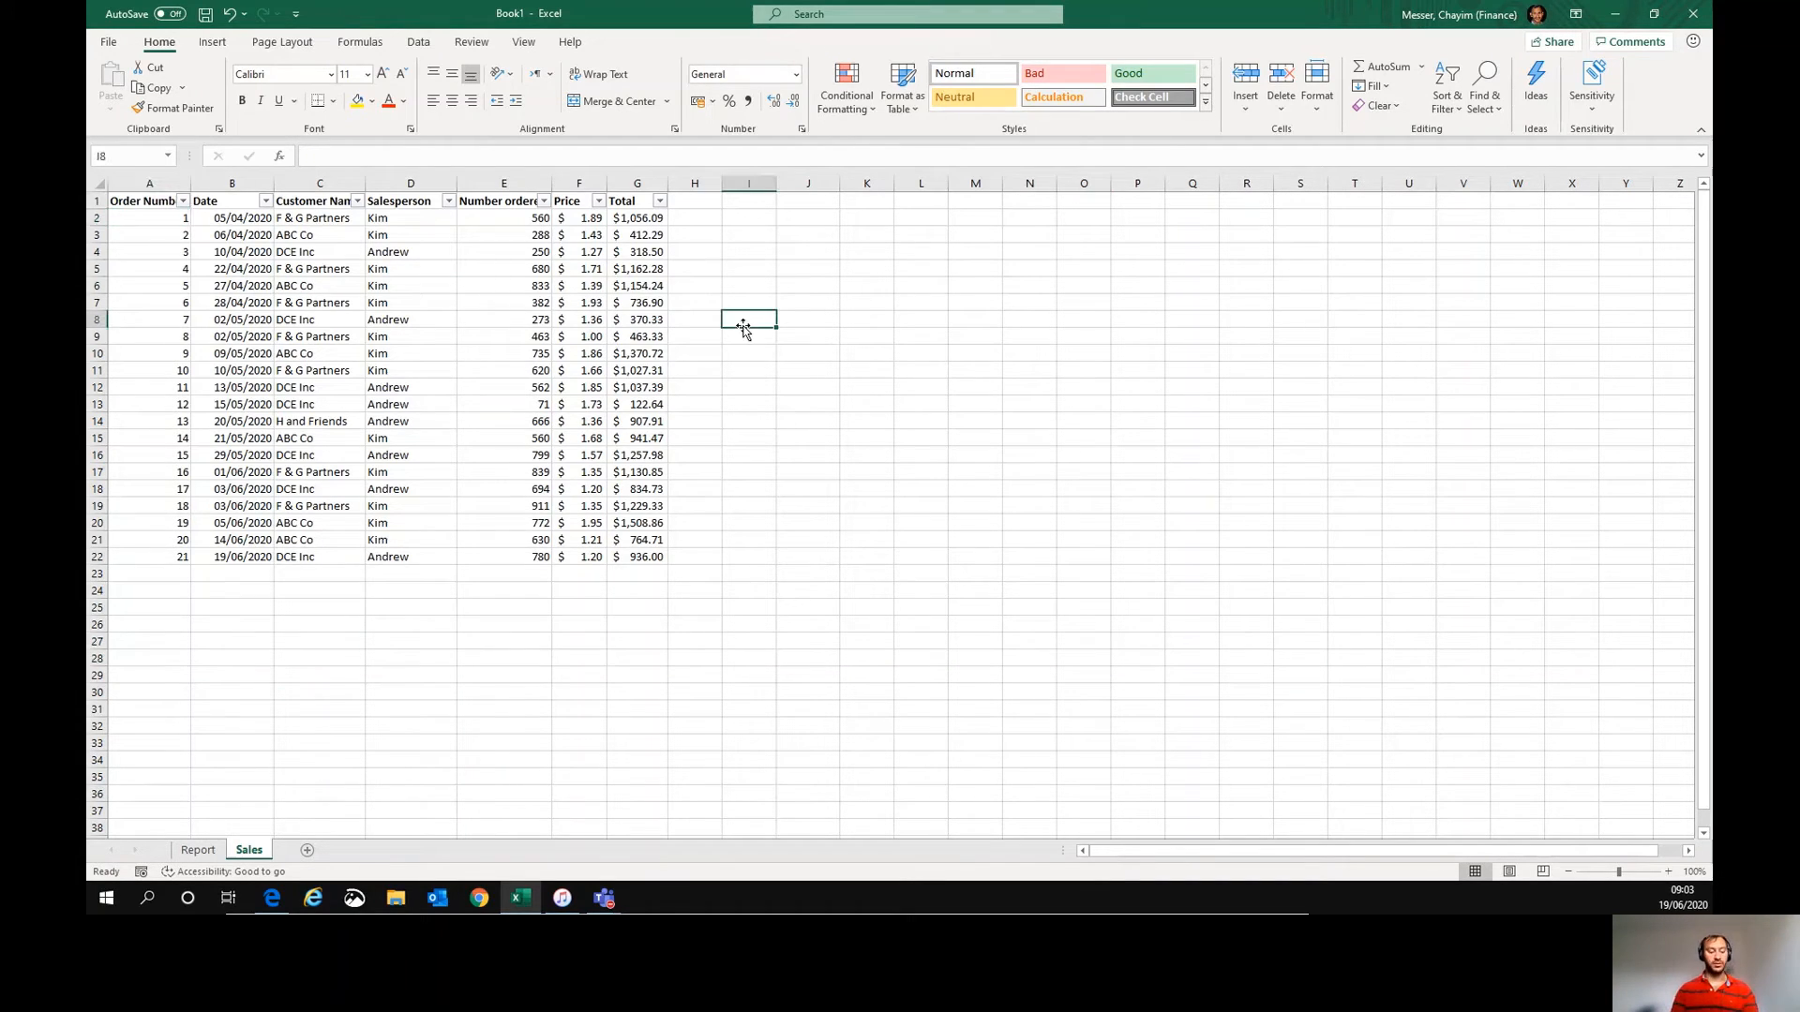
{"action": "key", "text": "ctrl+F3"}
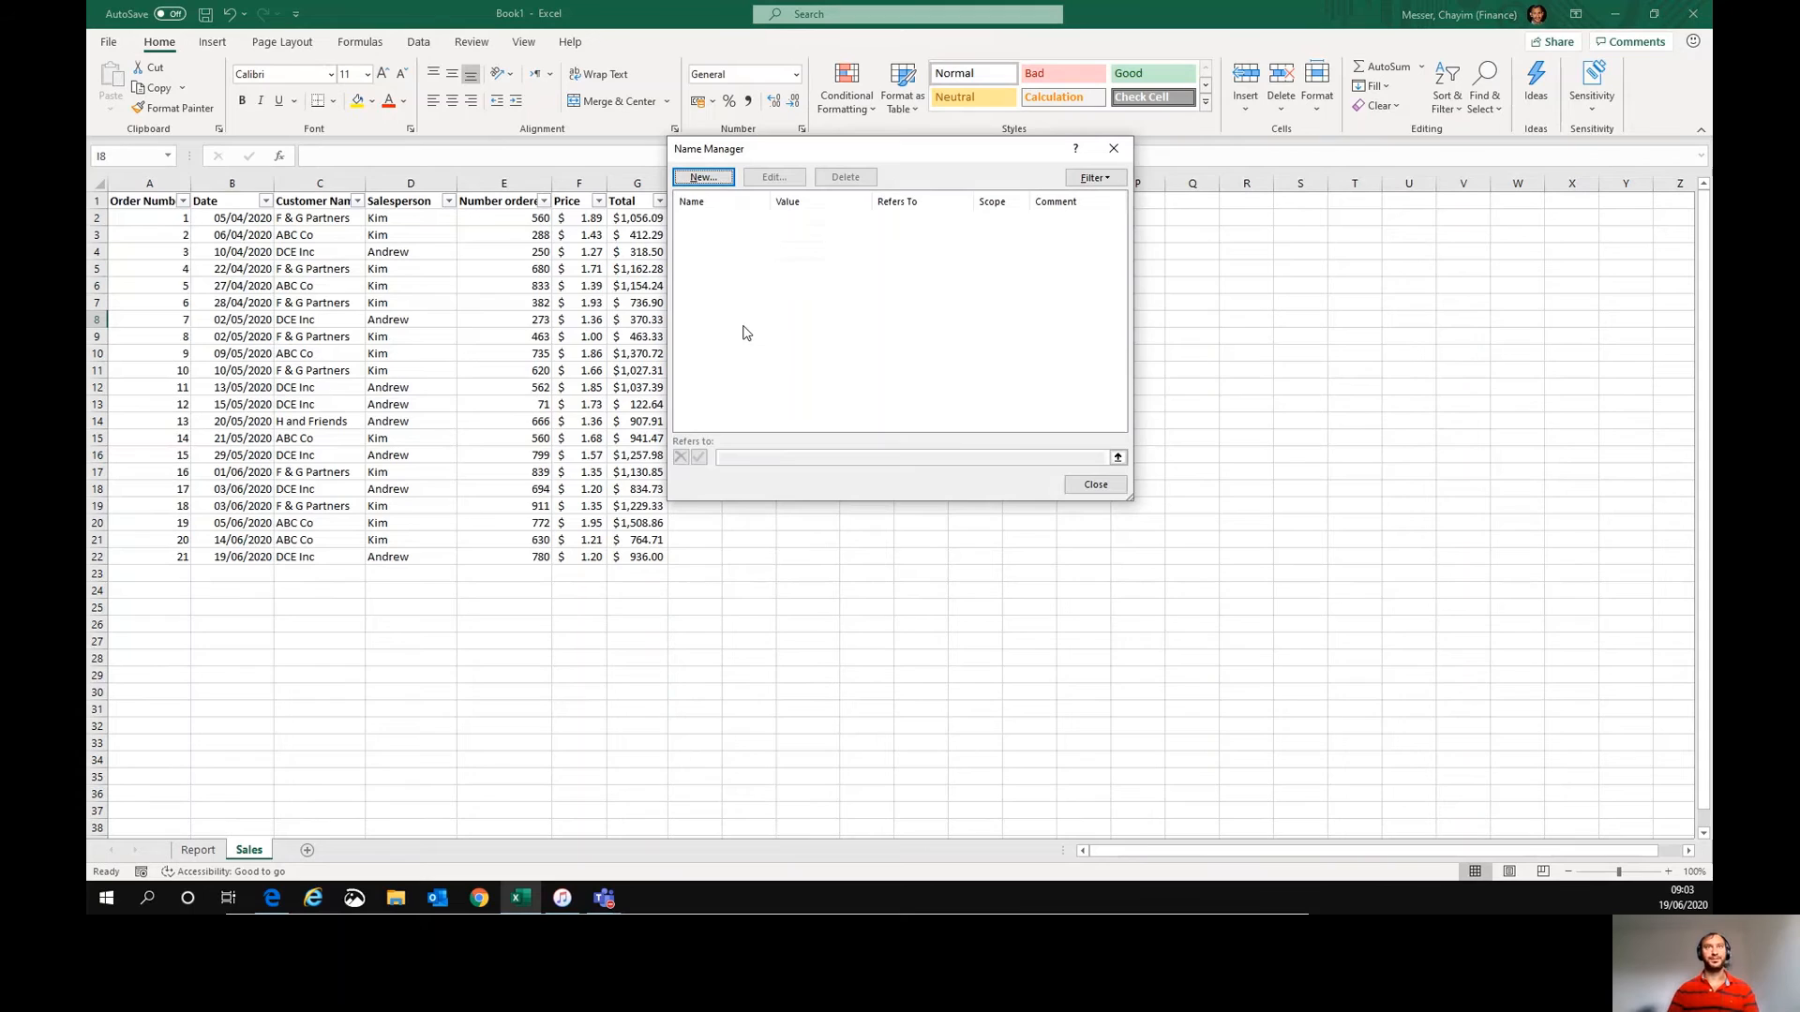
{"action": "left_click_drag", "start_coordinate": [790, 153], "coordinate": [894, 153]}
{"action": "key", "text": "Escape"}
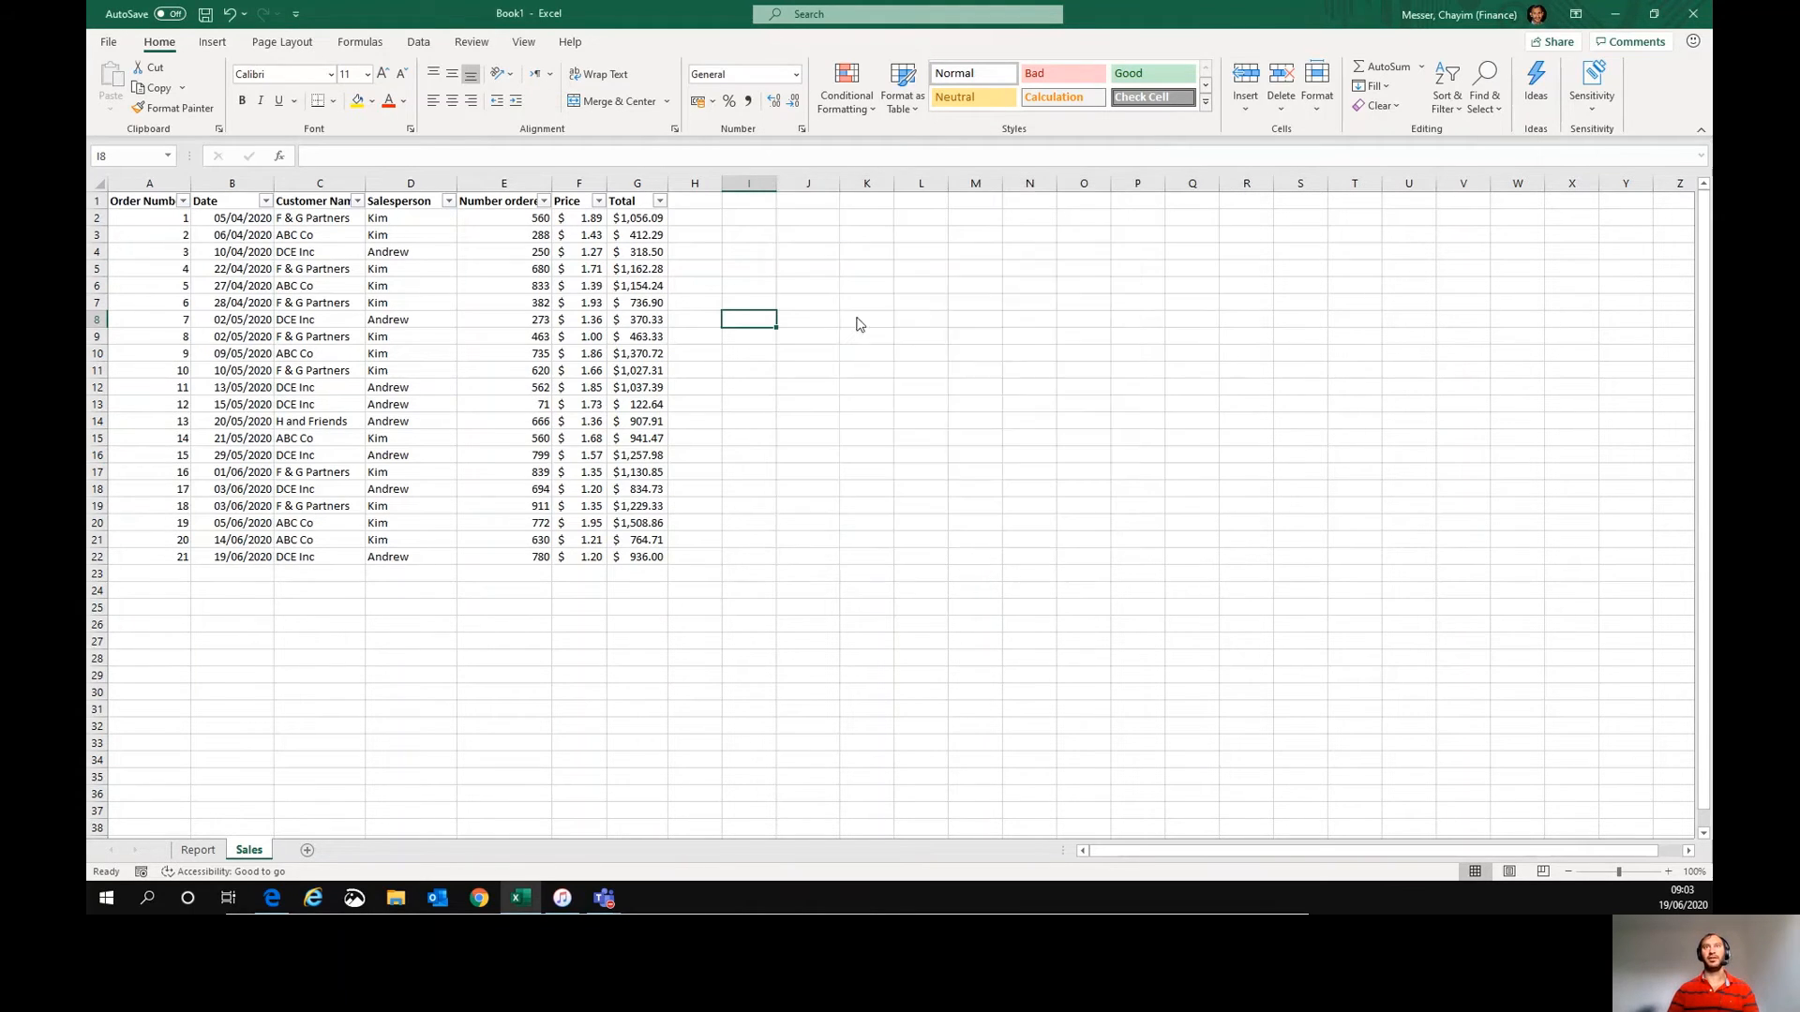
- Define the name Sales_Tbl referring to =OFFSET(Sales!$A$1,0,0,COUNTA(Sales!$A:$A),COUNTA(Sales!$1:$1))
{"action": "key", "text": "alt+i"}
{"action": "key", "text": "n"}
{"action": "key", "text": "d"}
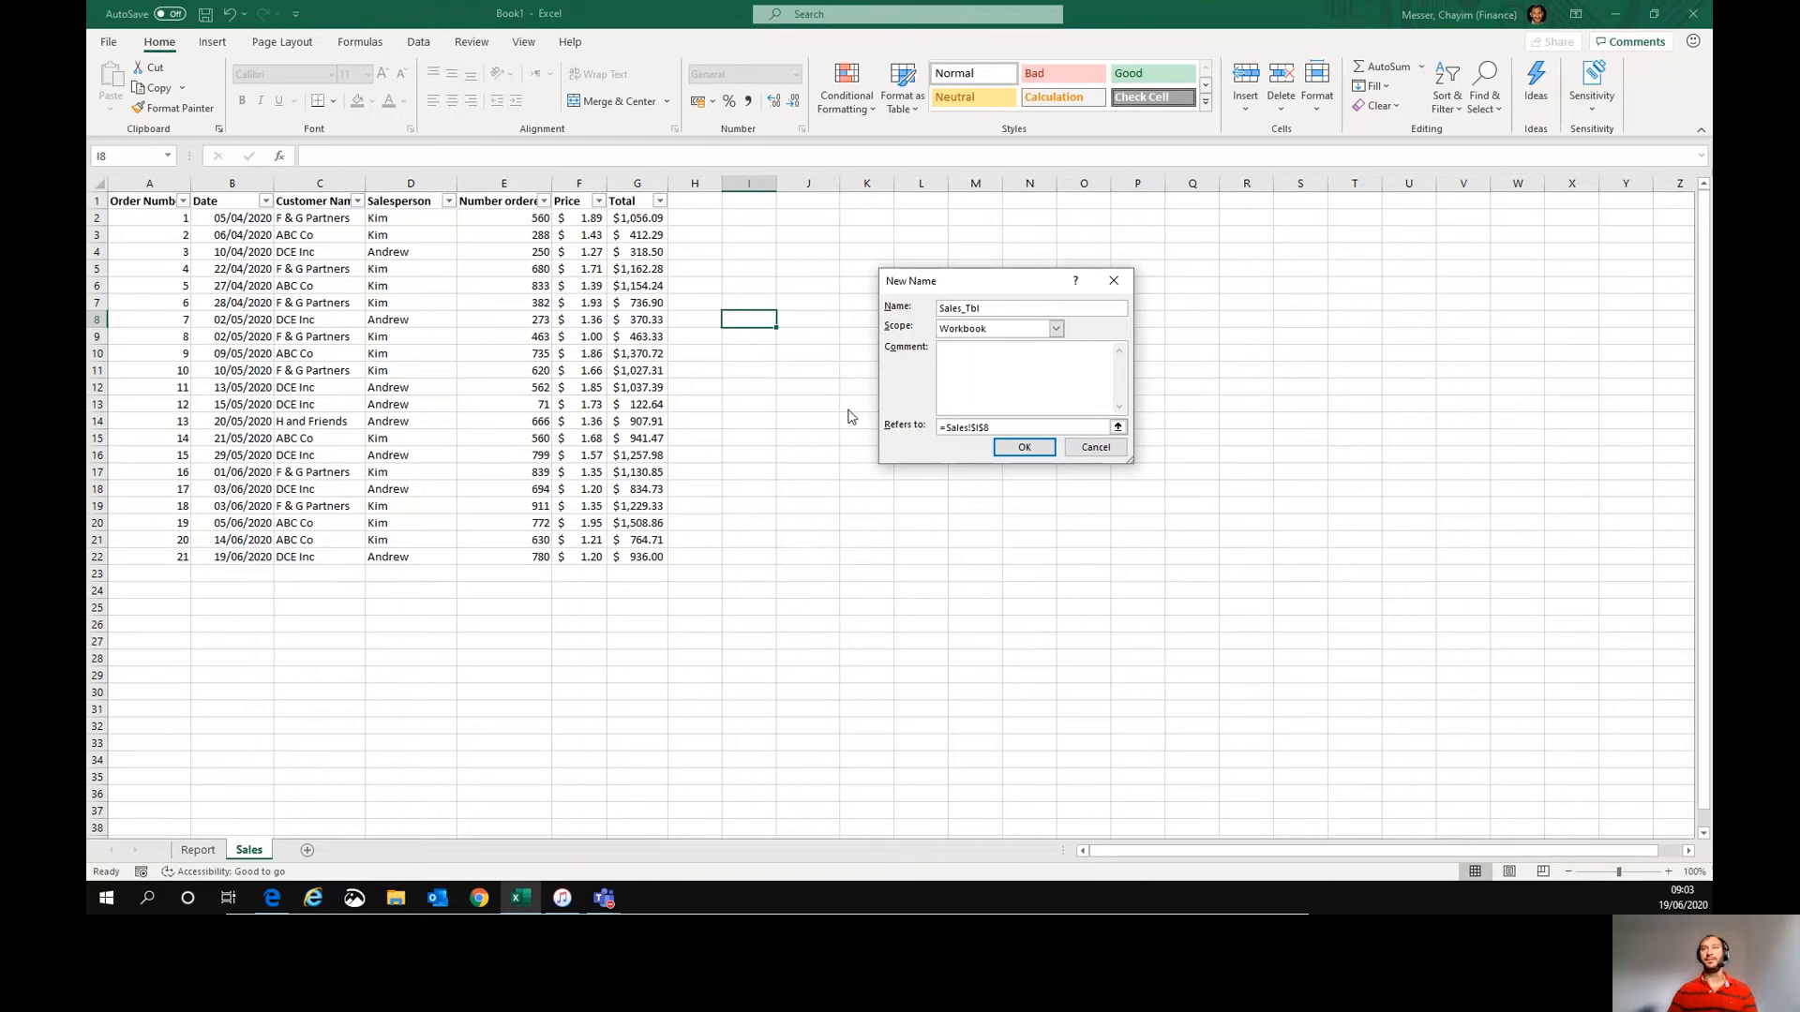
{"action": "left_click", "coordinate": [999, 426]}
{"action": "left_click", "coordinate": [996, 425]}
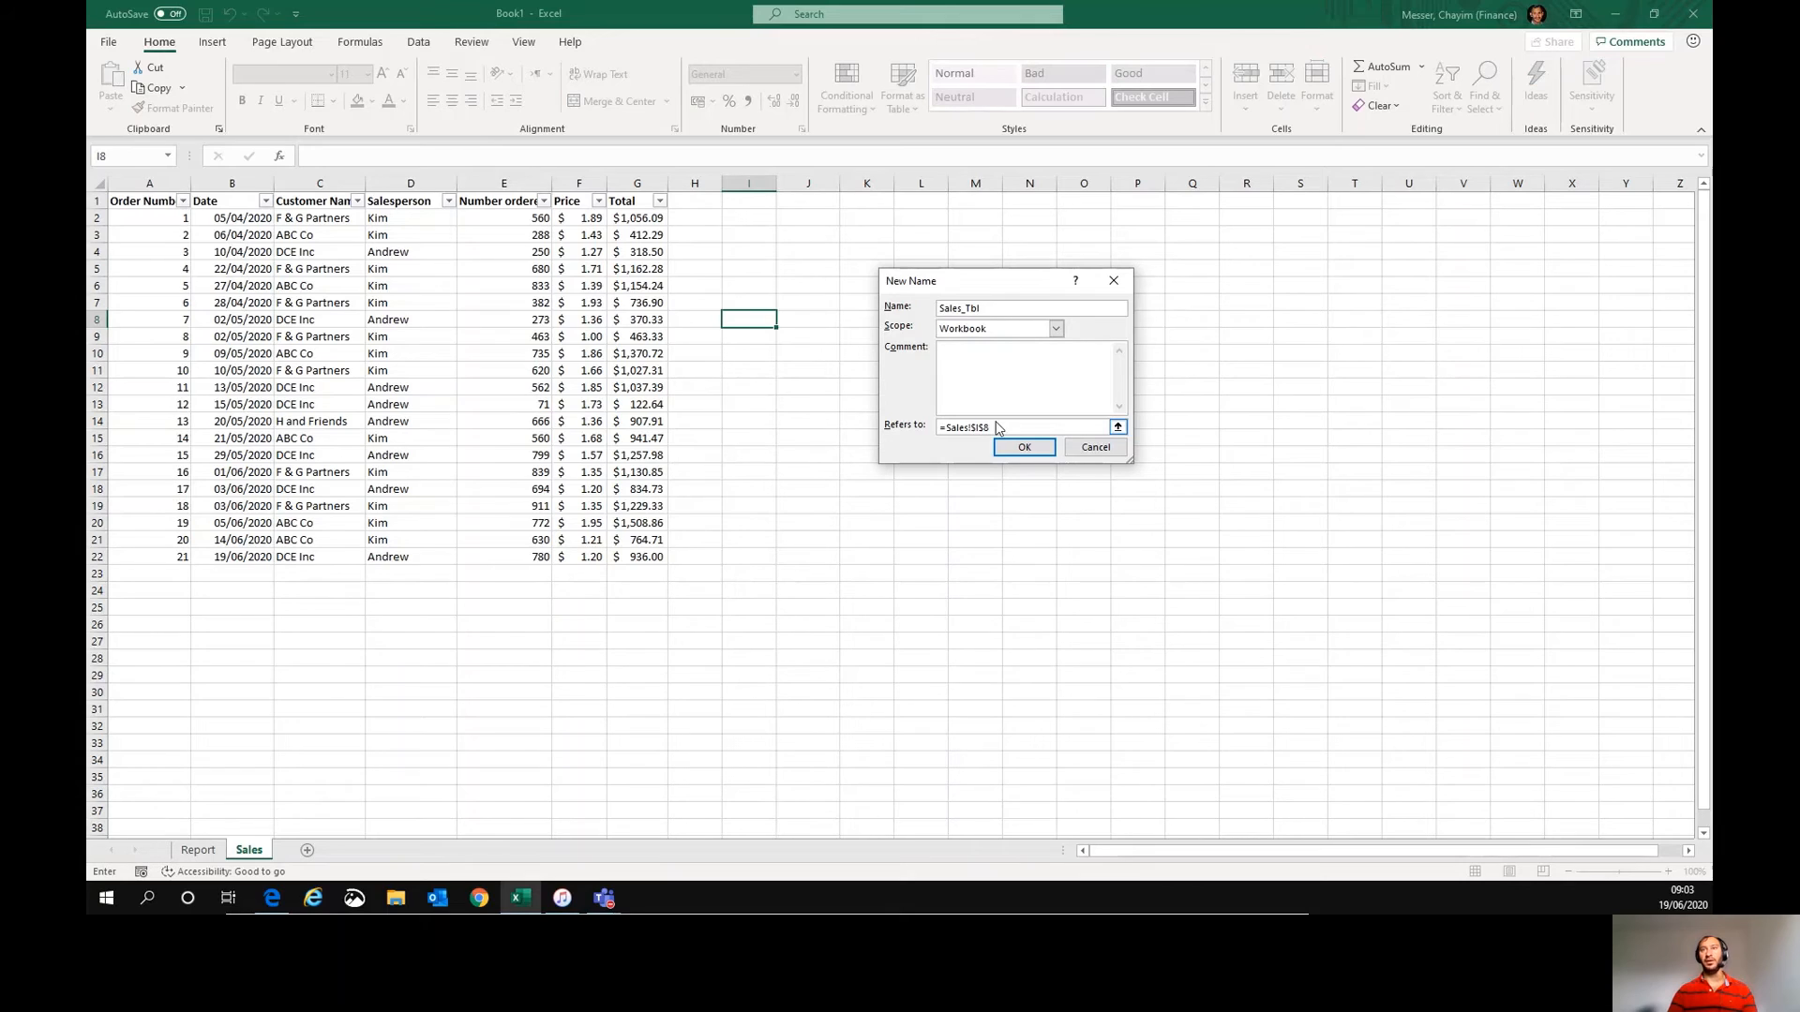
{"action": "double_click", "coordinate": [968, 427]}
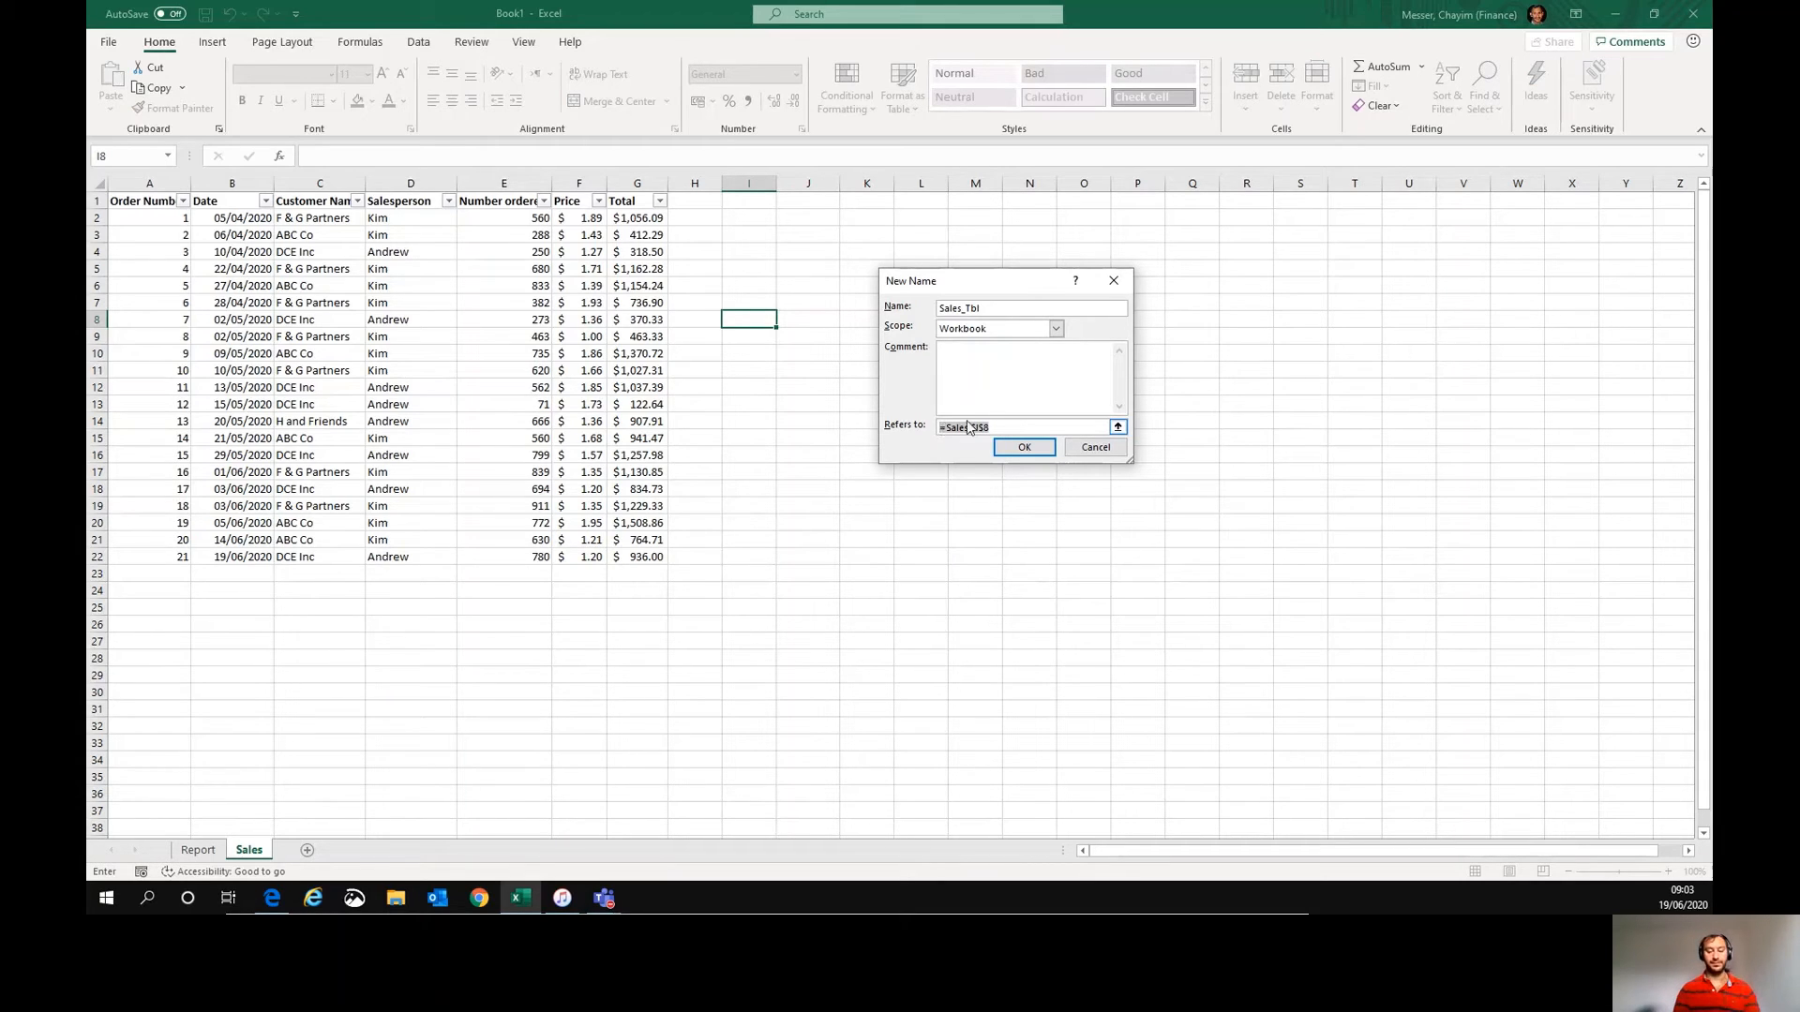
{"action": "type", "text": "=offse"}
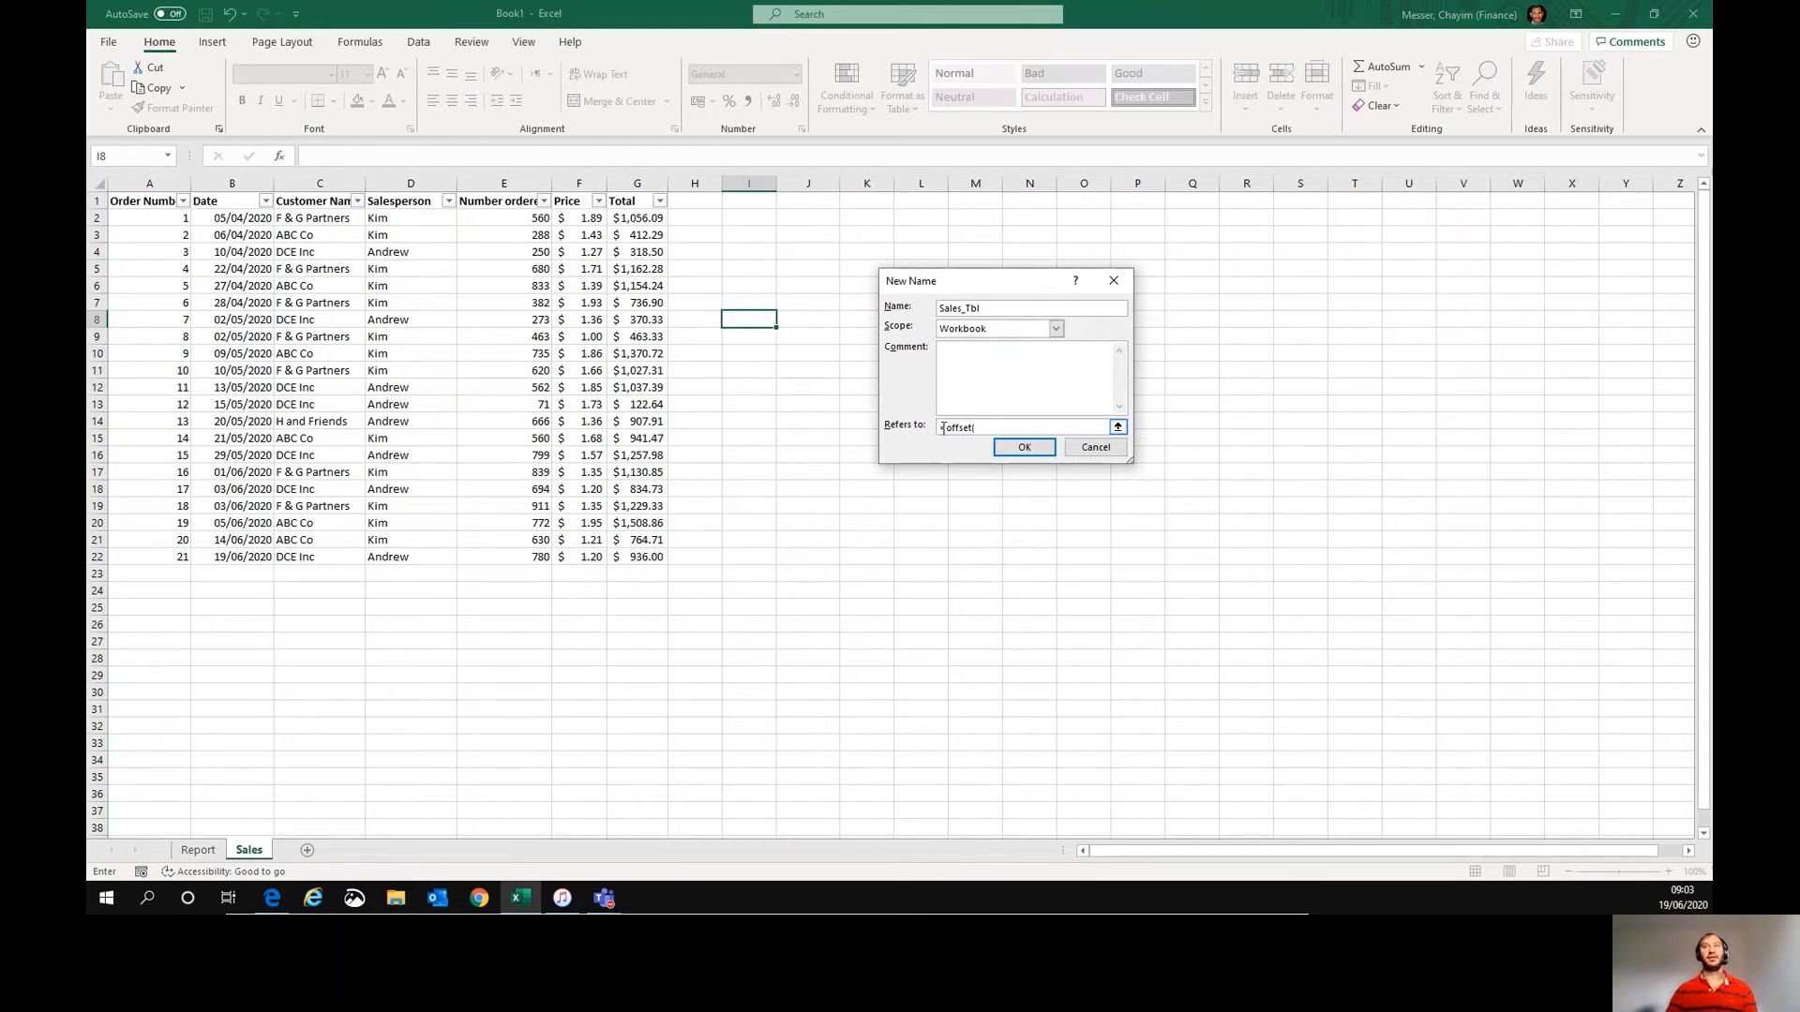
{"action": "type", "text": "t("}
{"action": "left_click", "coordinate": [155, 201]}
{"action": "type", "text": ",0,0"}
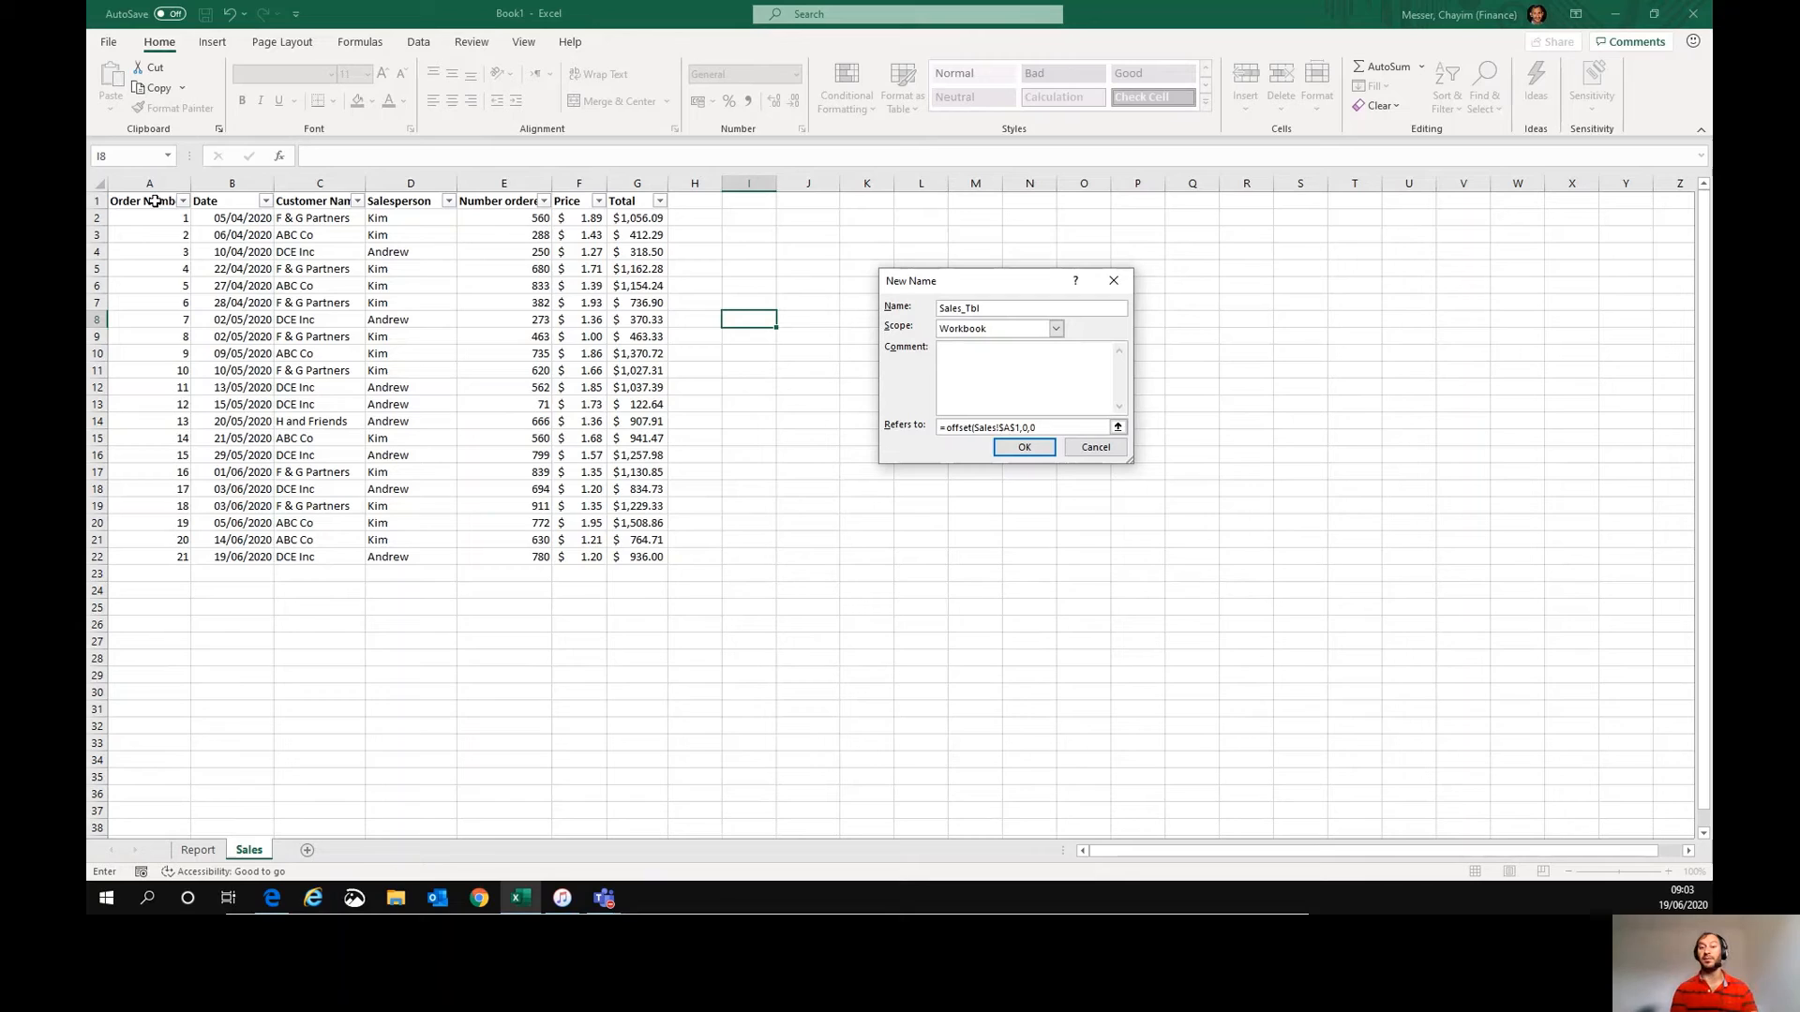
{"action": "type", "text": ",counta("}
{"action": "left_click", "coordinate": [176, 185]}
{"action": "type", "text": "),counta"}
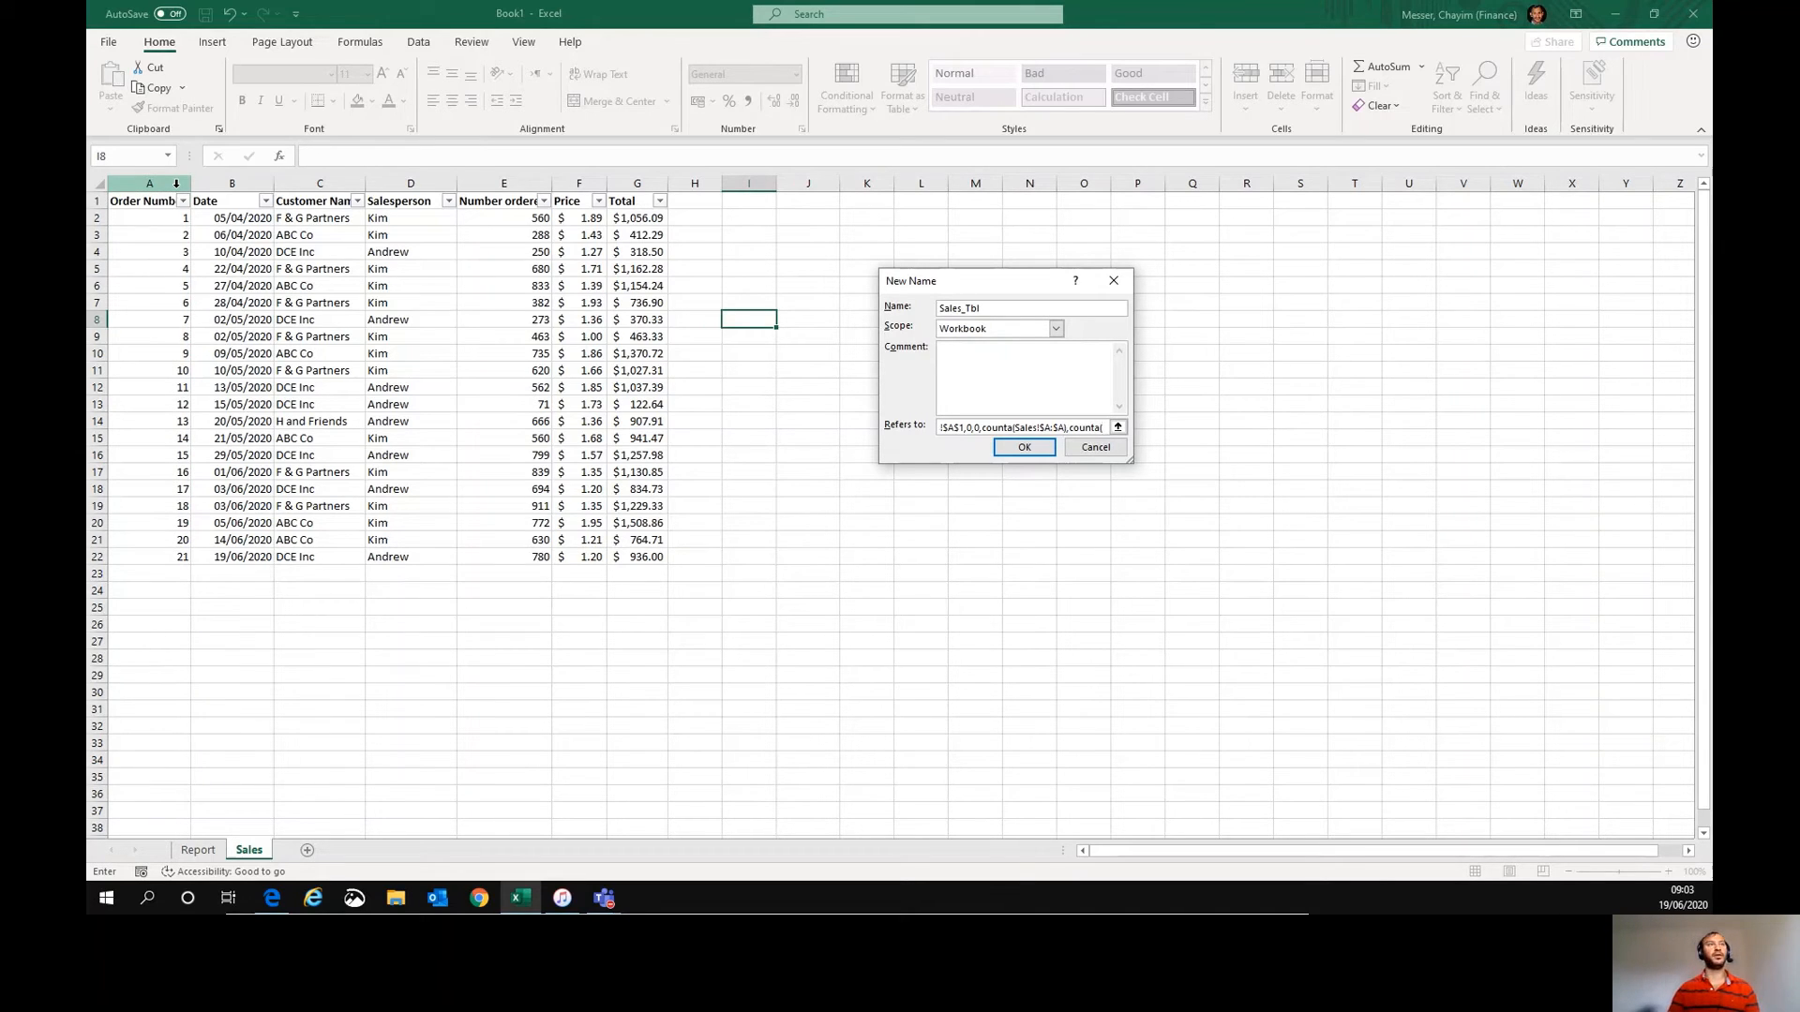
{"action": "type", "text": "("}
{"action": "left_click", "coordinate": [96, 201]}
{"action": "type", "text": ")"}
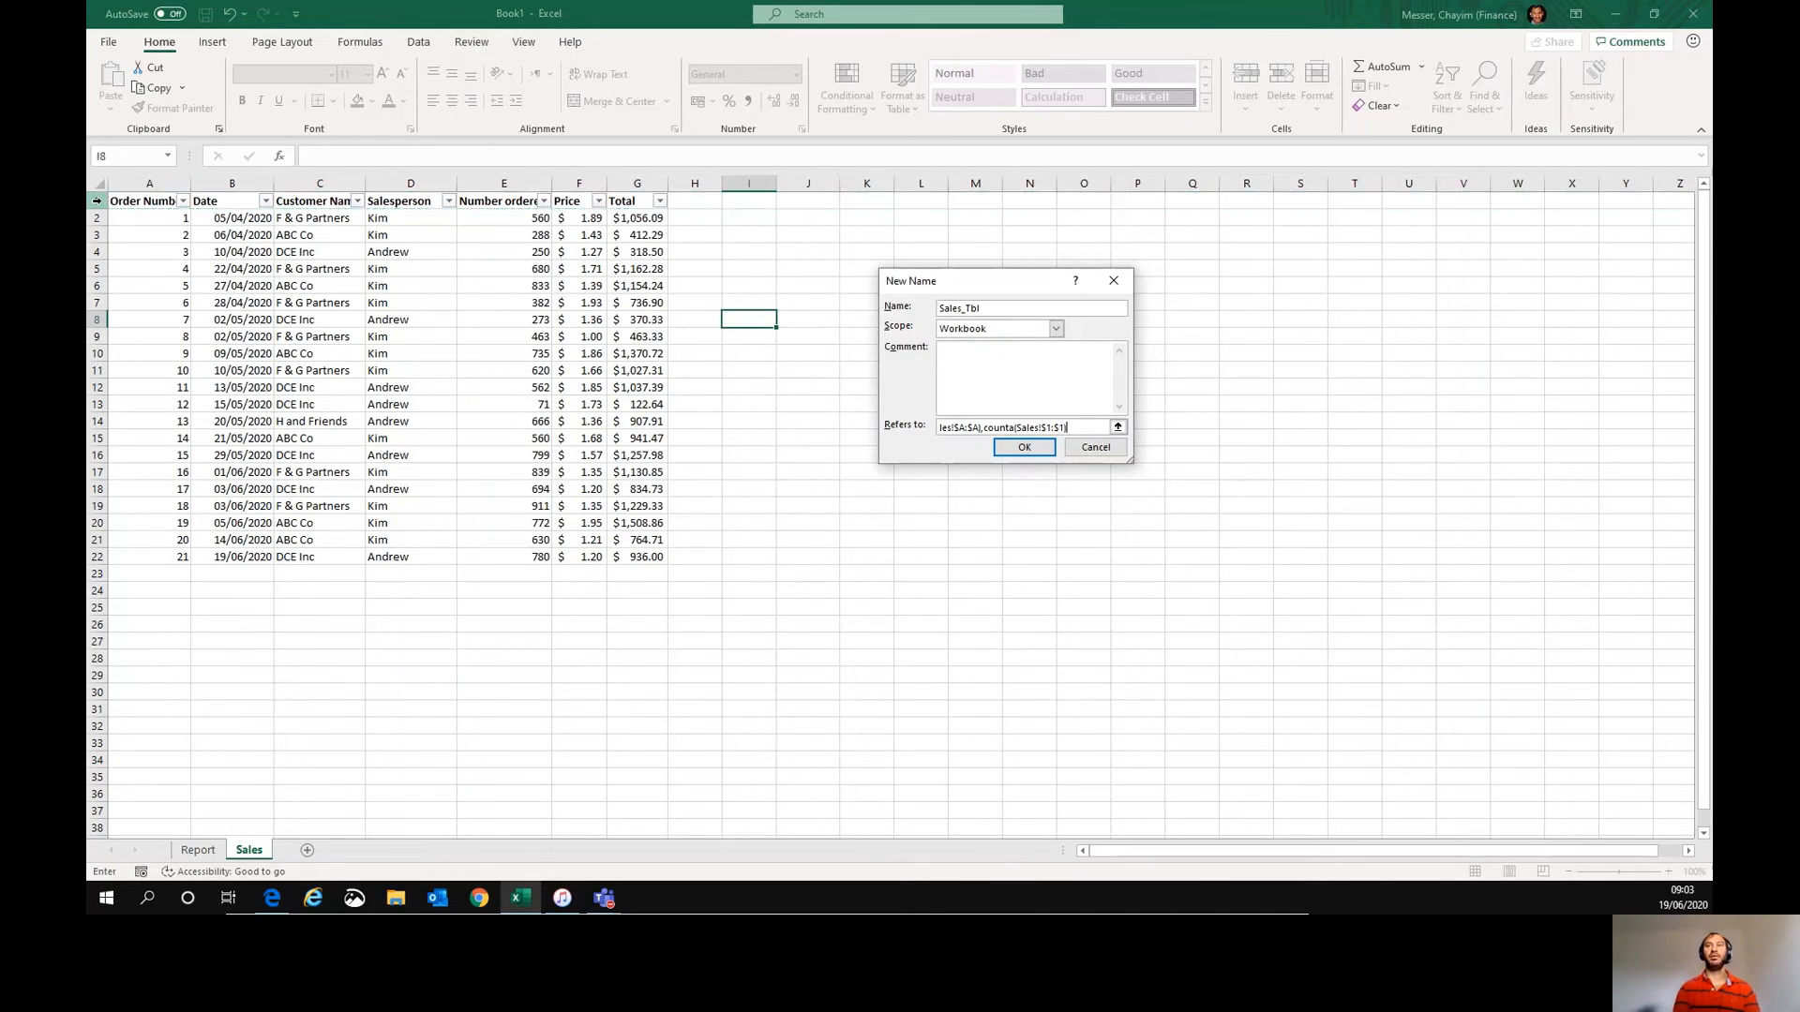
{"action": "key", "text": "Return"}
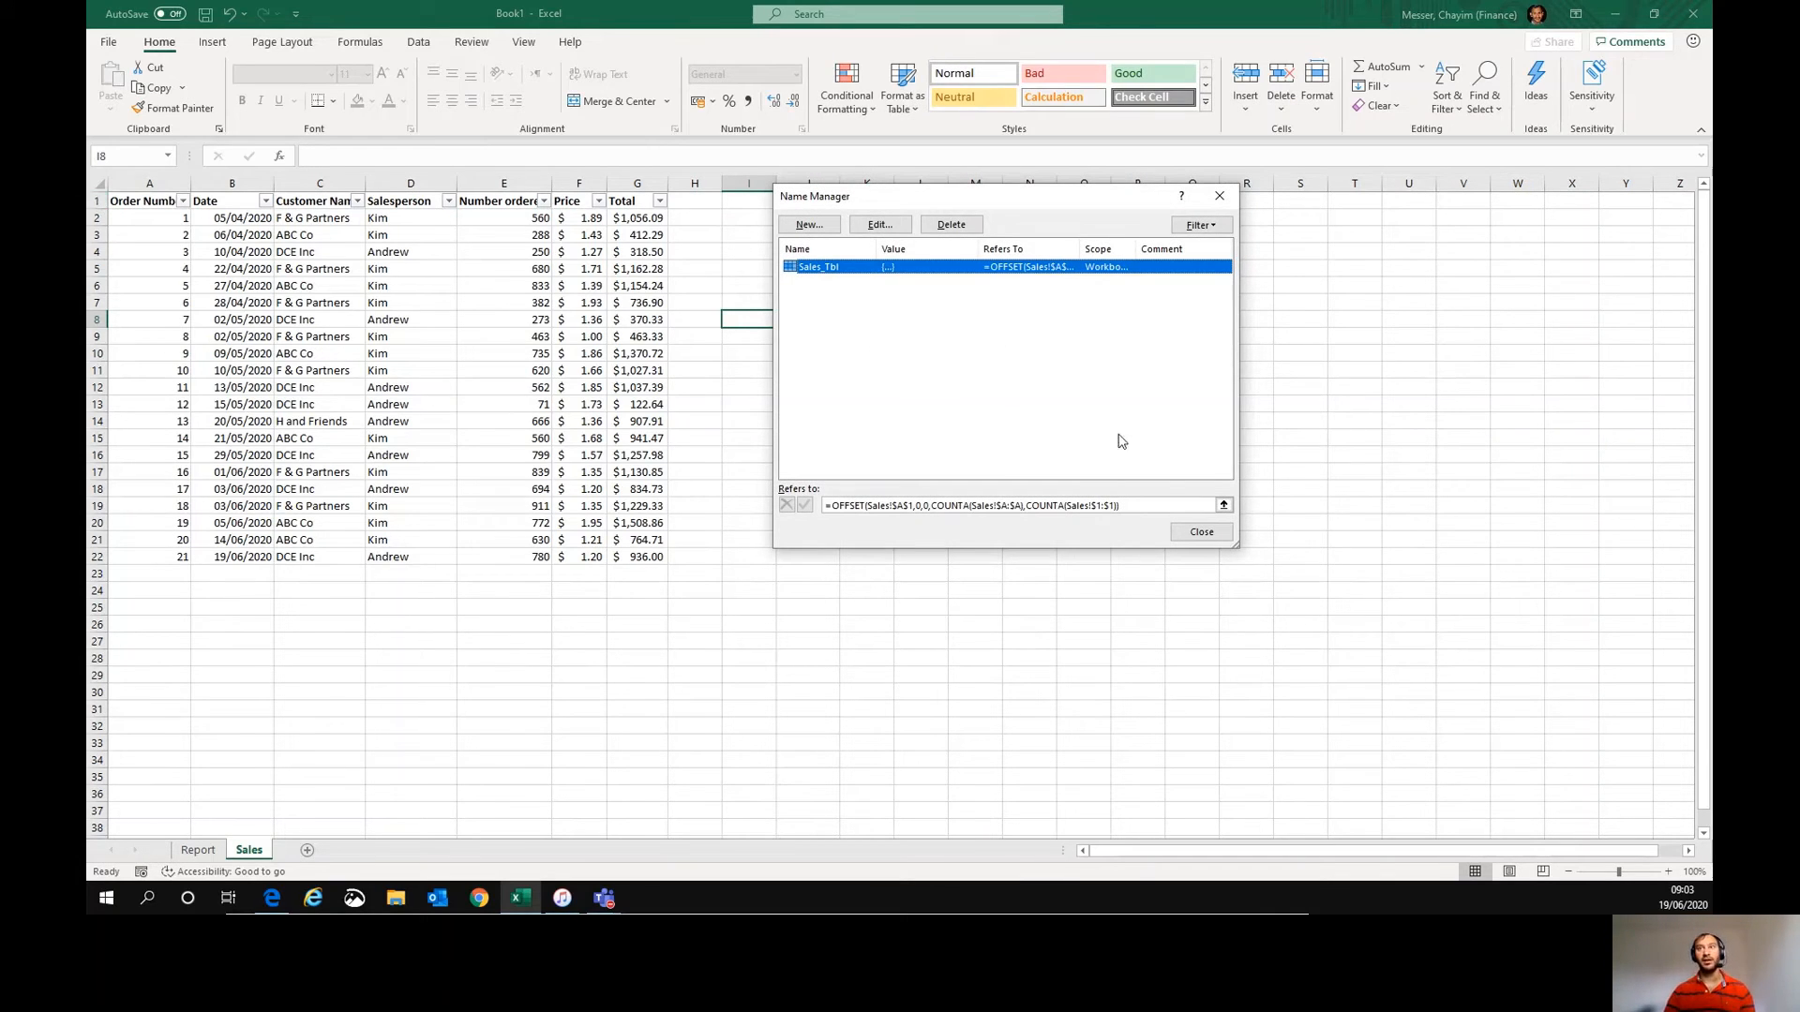
- Inspect the range that Sales_Tbl refers to in the Name Manager, then close it
{"action": "left_click", "coordinate": [1224, 504]}
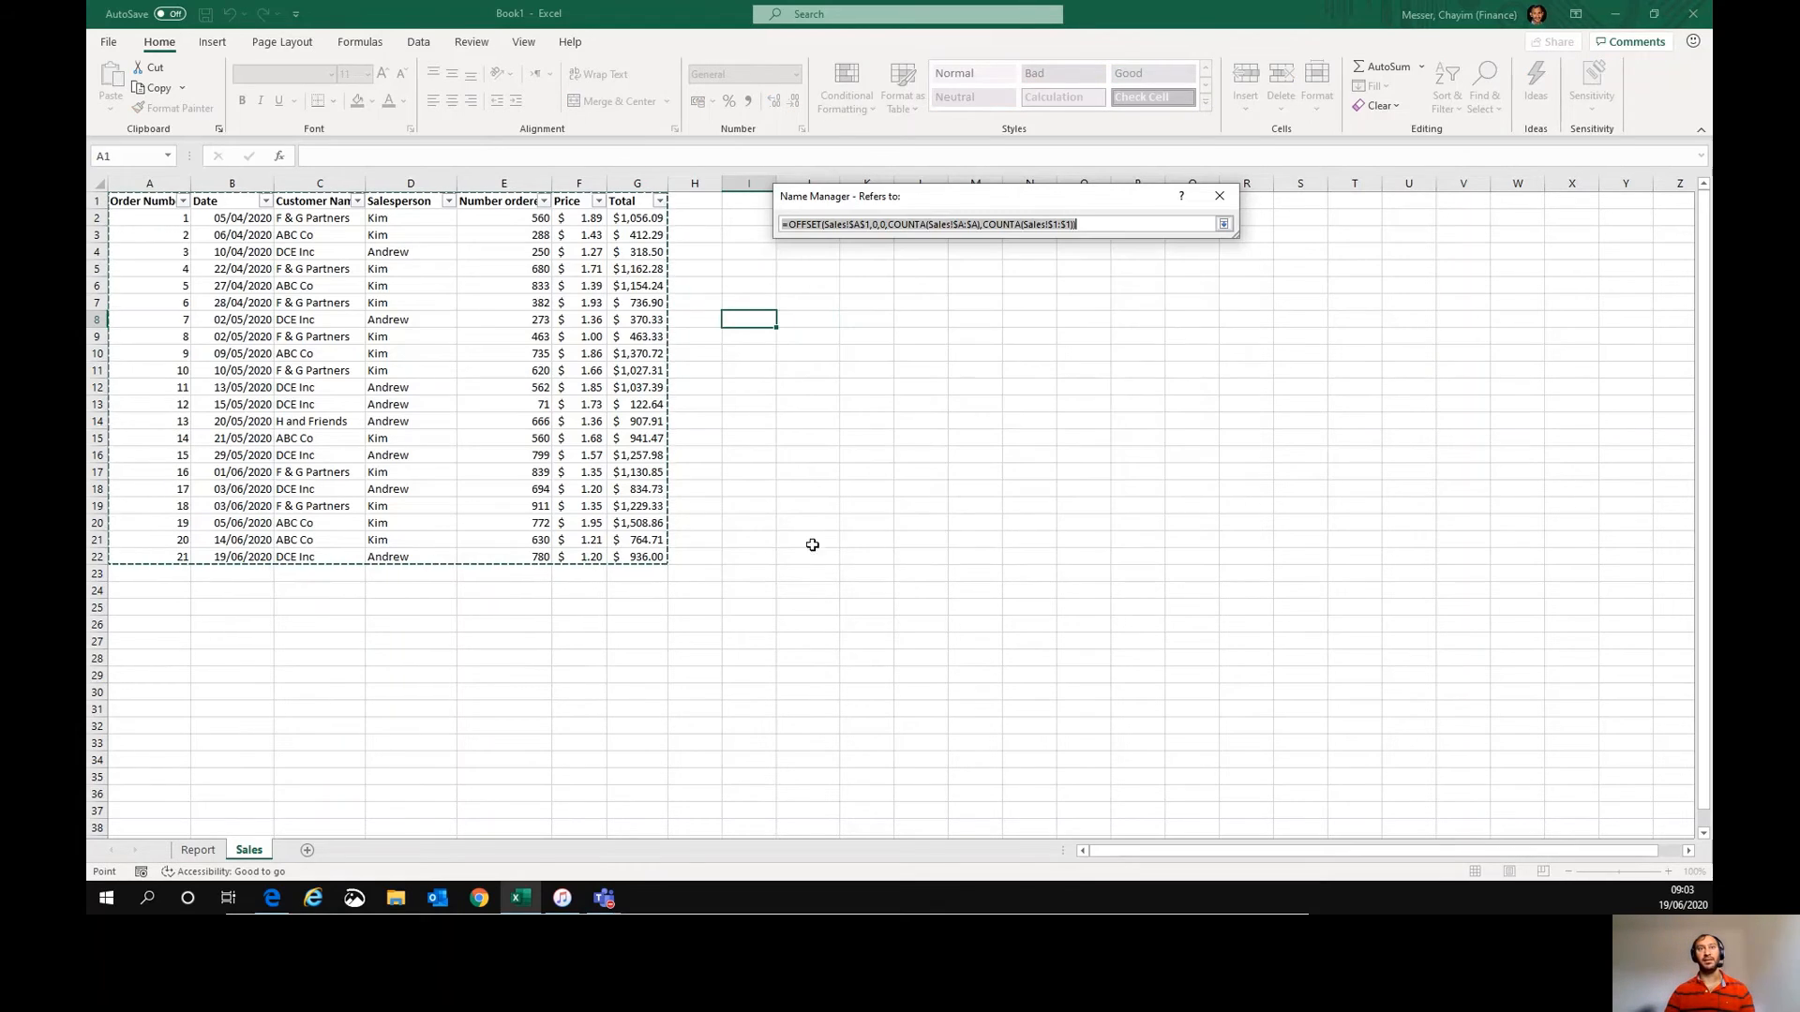
{"action": "left_click", "coordinate": [1224, 223]}
{"action": "left_click", "coordinate": [1221, 198]}
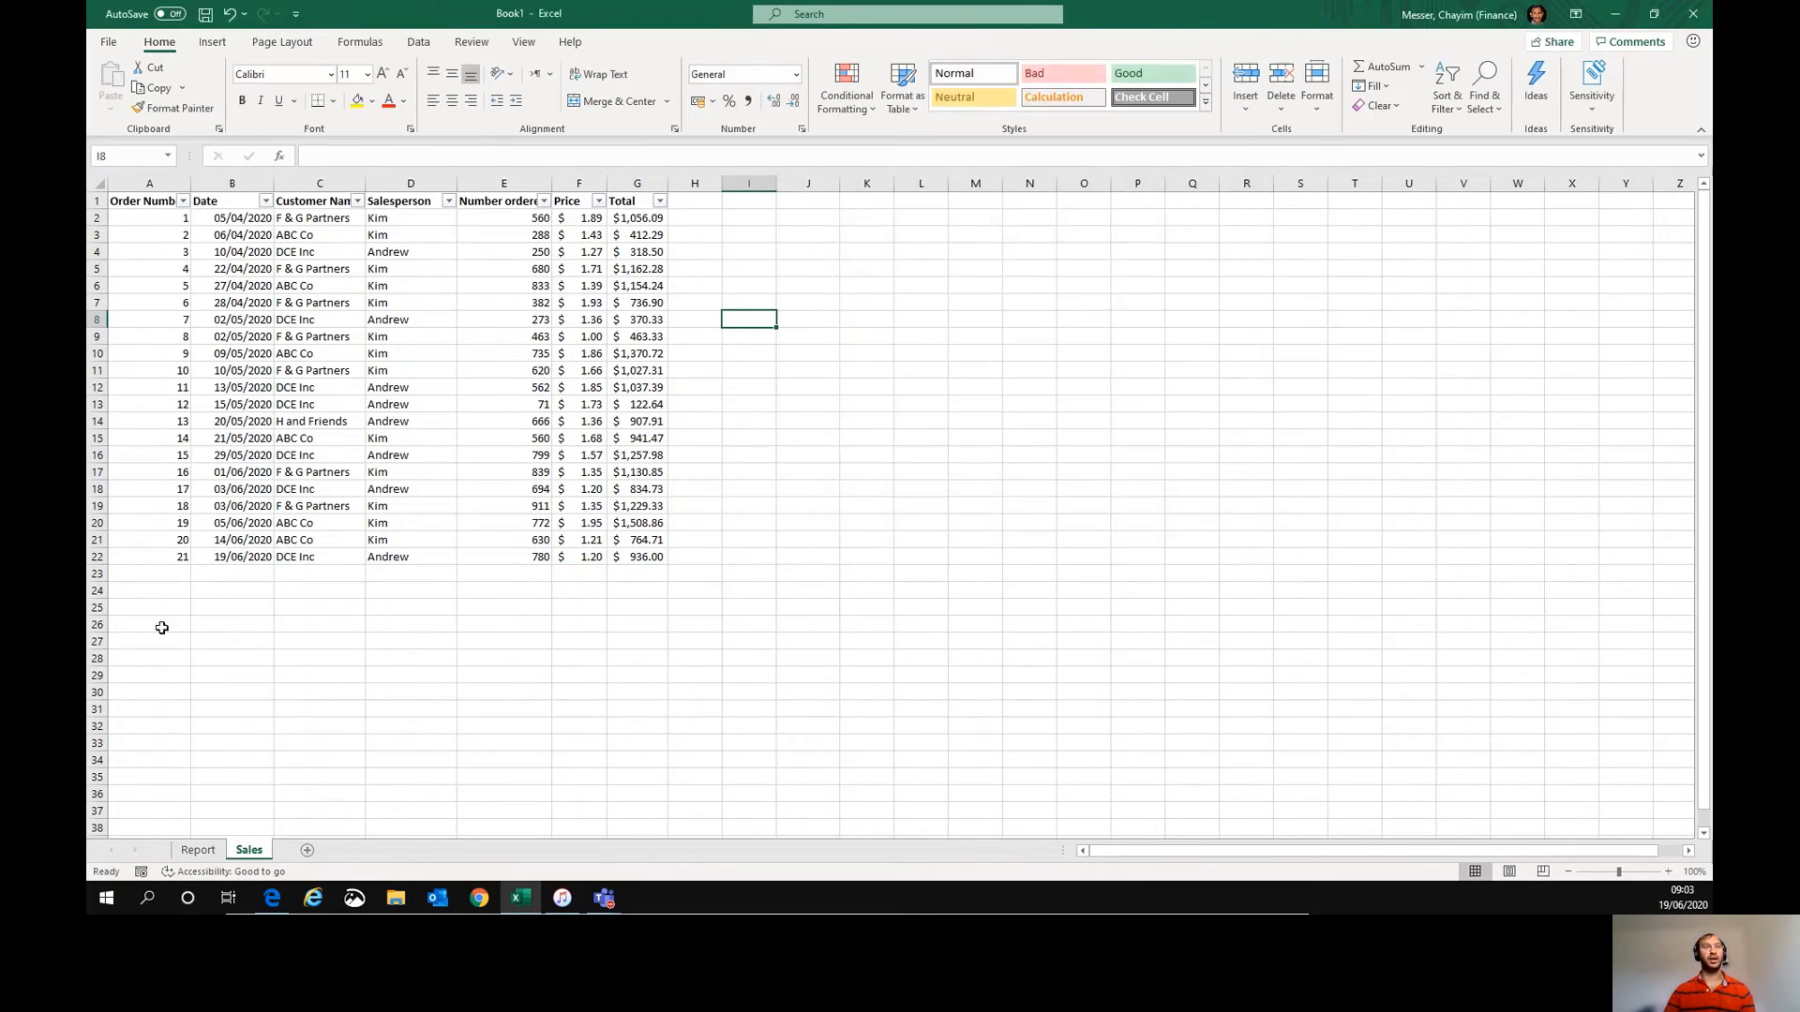
- Add row 23 with order 22, date 19/06/2020, customer ABC Co, salesperson Kim, 505 ordered and price 1.21
{"action": "left_click", "coordinate": [153, 571]}
{"action": "type", "text": "22"}
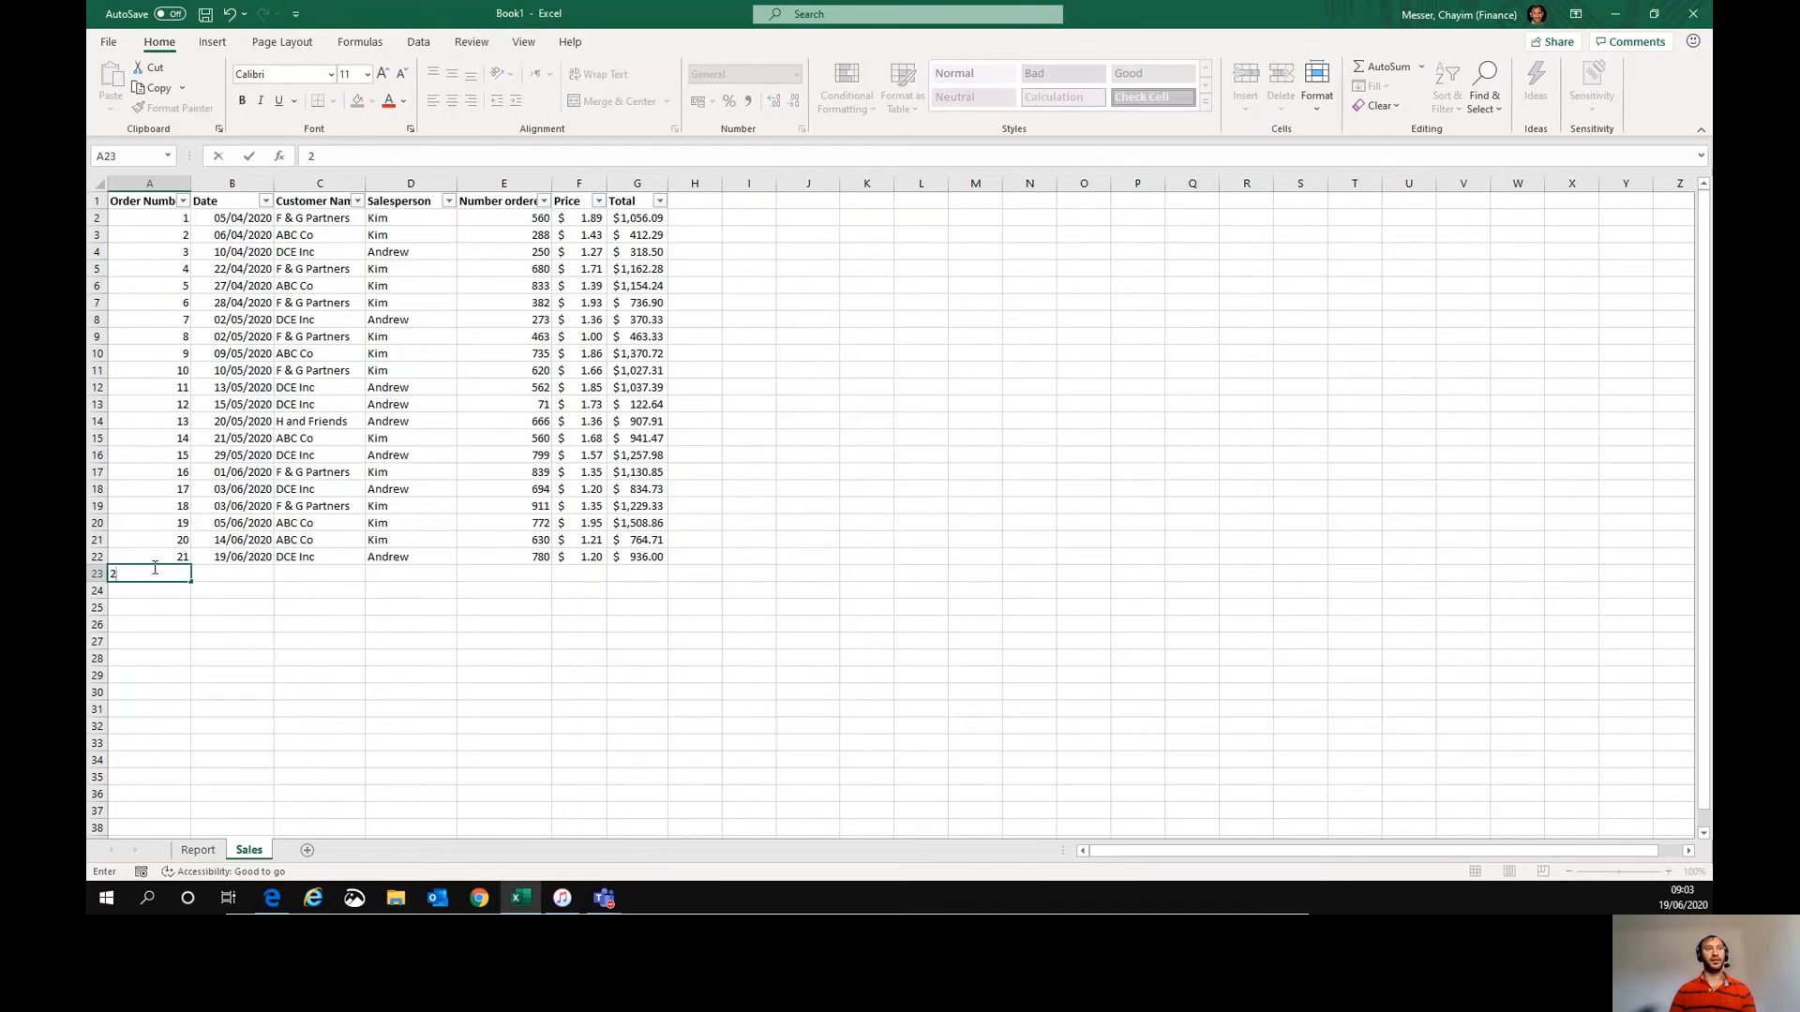
{"action": "key", "text": "Tab"}
{"action": "type", "text": "19/06/2020"}
{"action": "key", "text": "Tab"}
{"action": "key", "text": "shift+Right"}
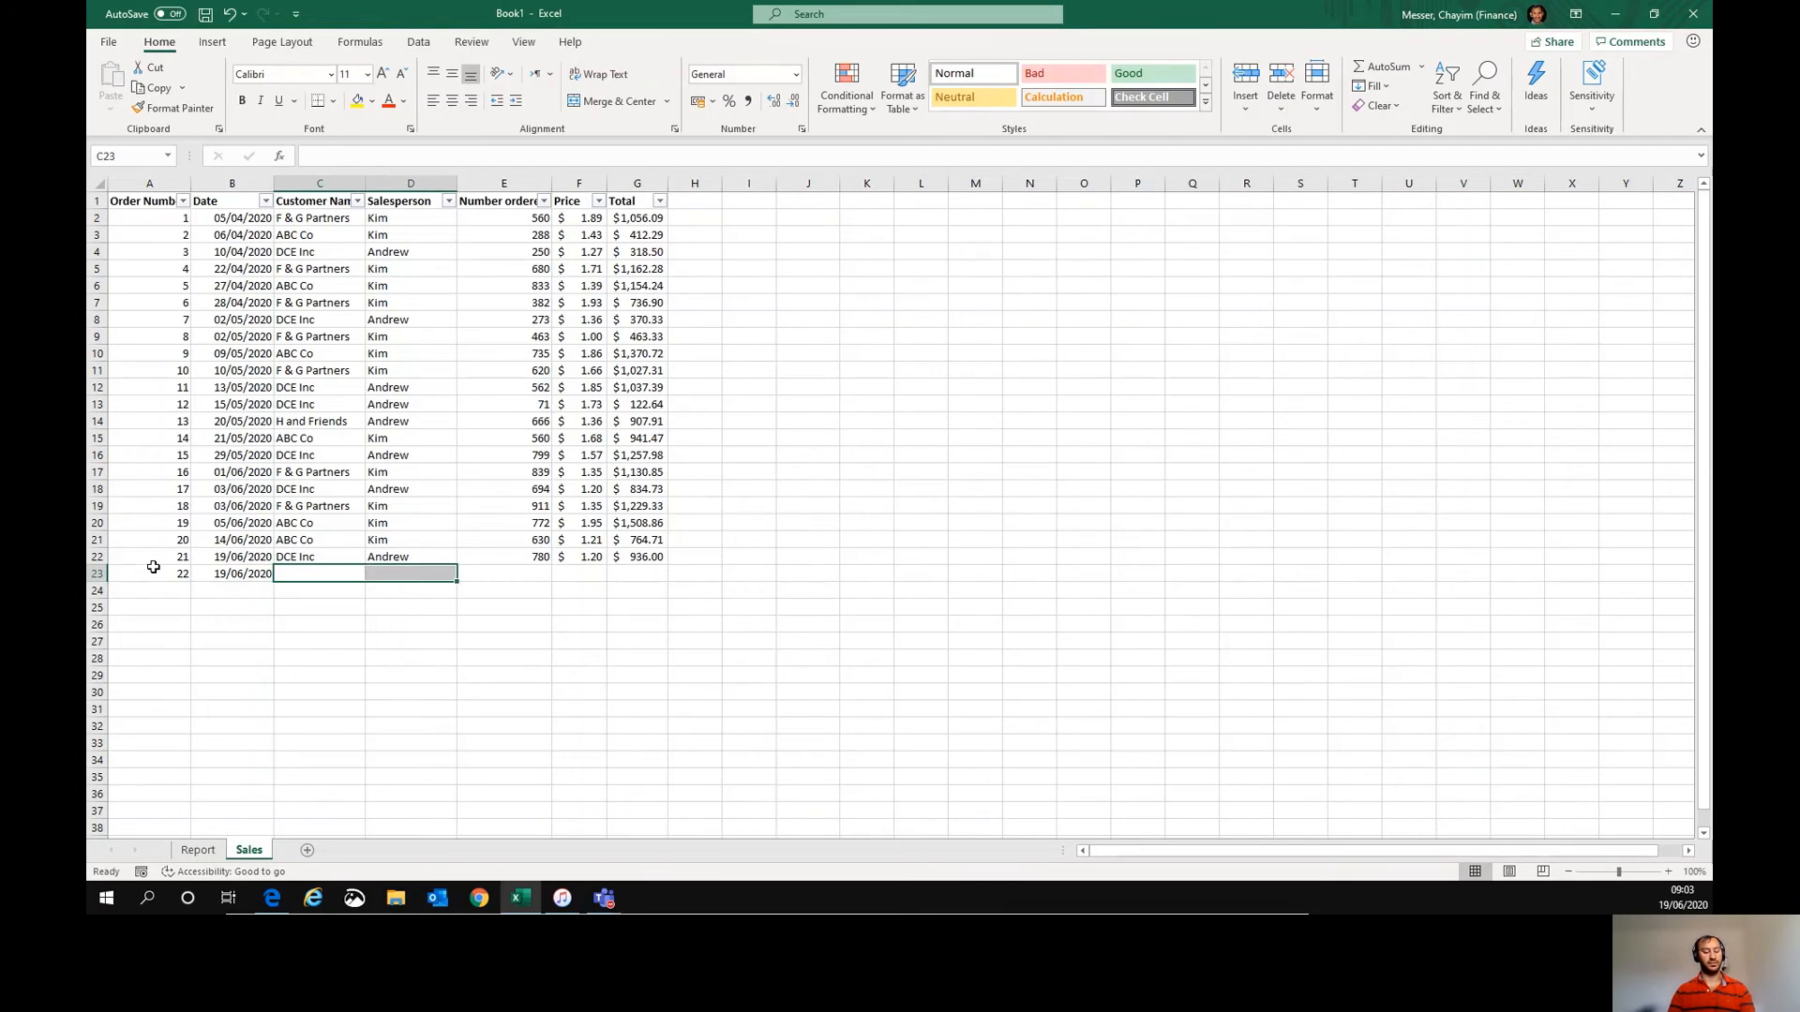
{"action": "key", "text": "Left"}
{"action": "key", "text": "Right"}
{"action": "type", "text": "ABC Co"}
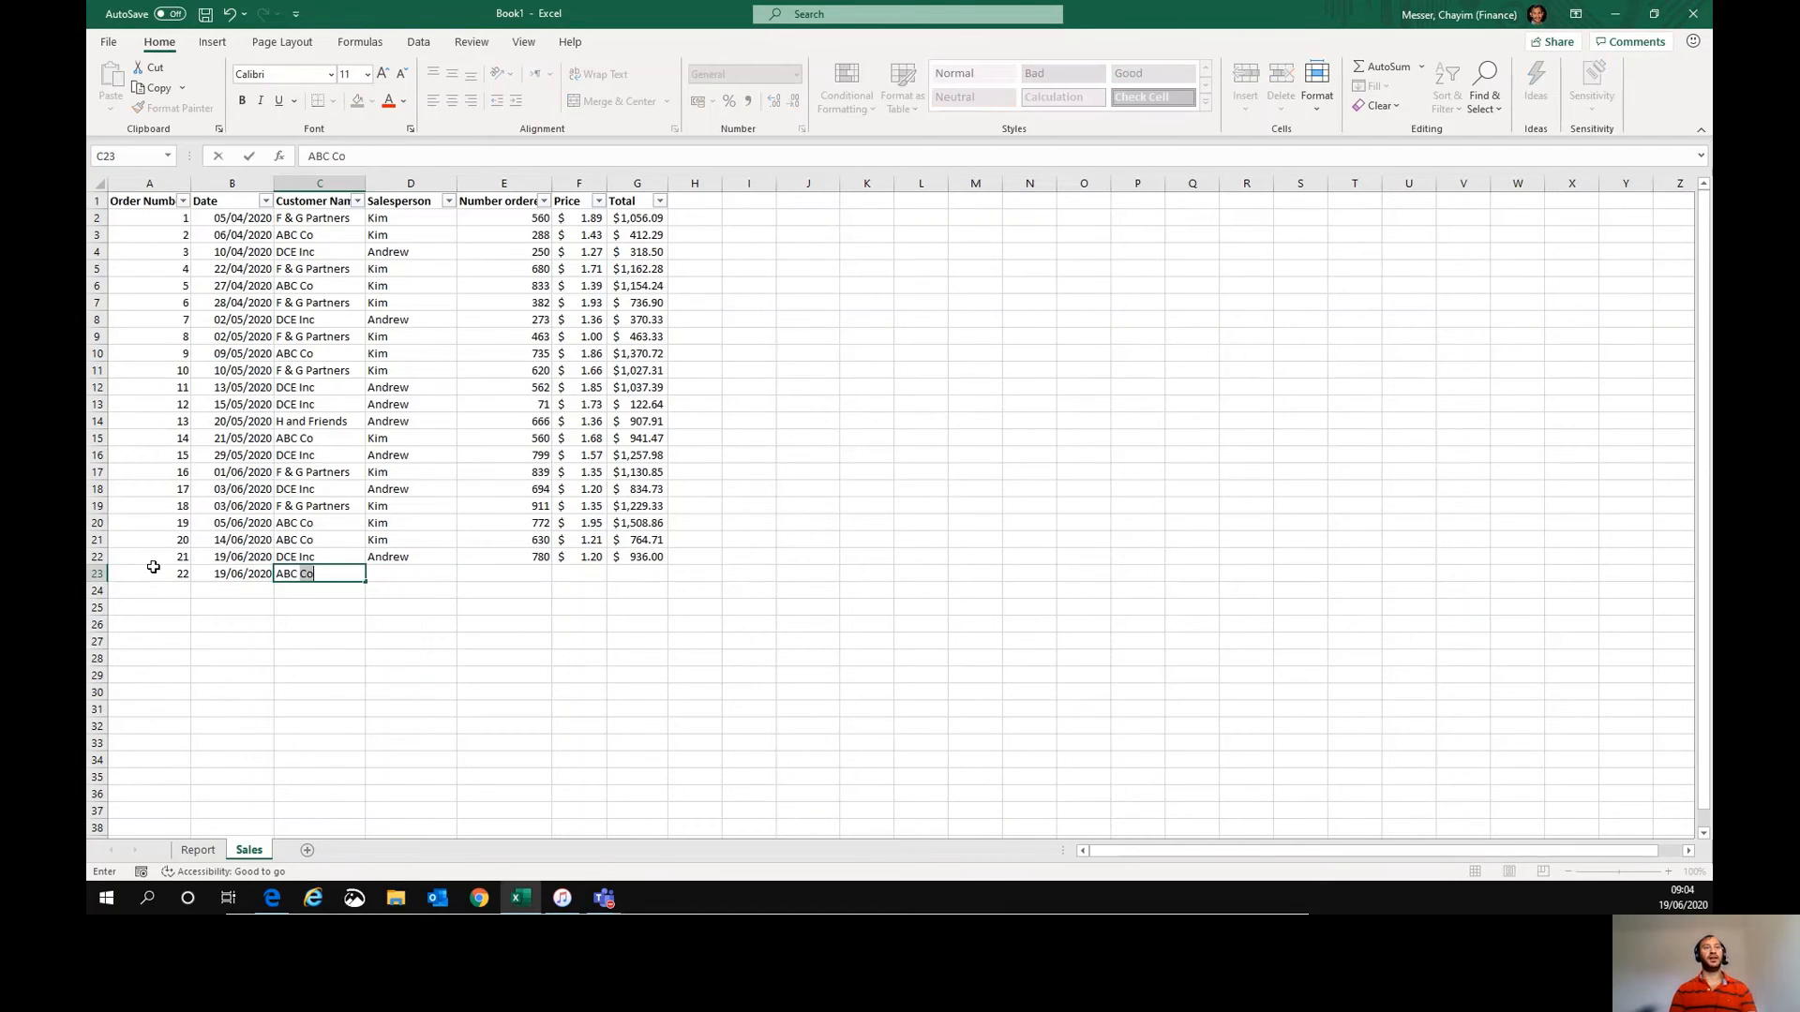
{"action": "key", "text": "Tab"}
{"action": "type", "text": "Kim"}
{"action": "key", "text": "Tab"}
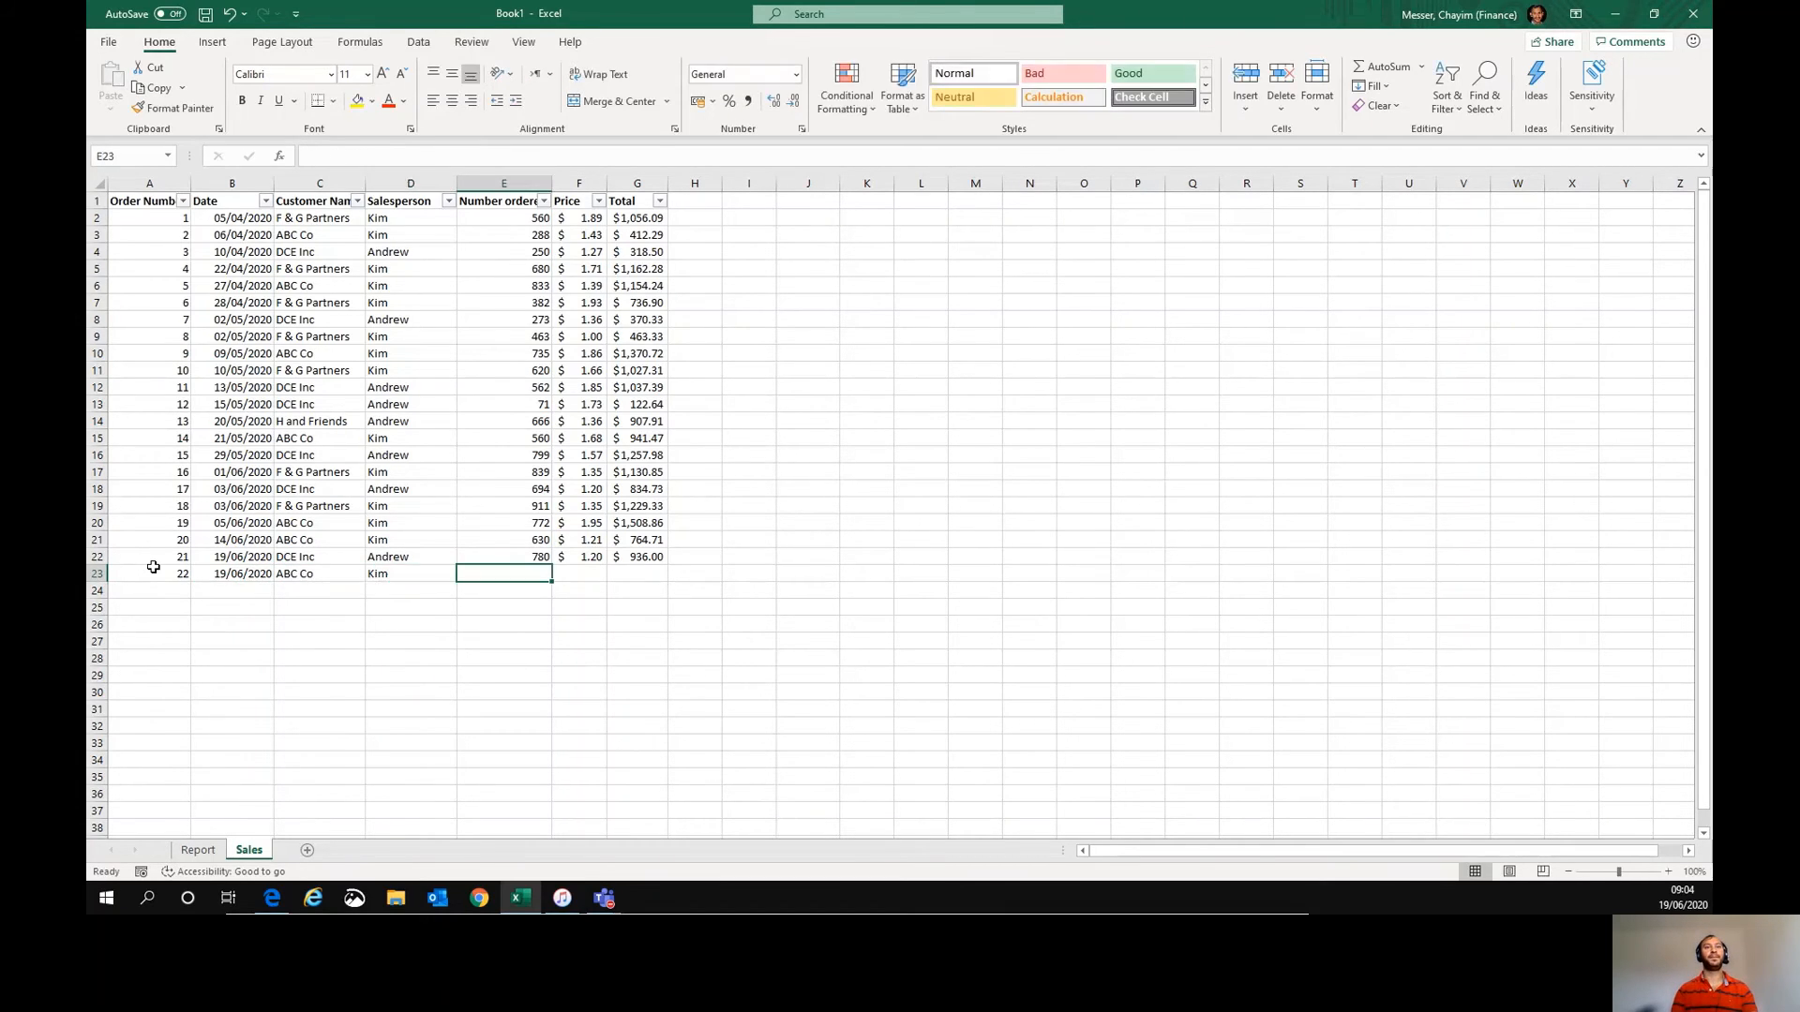
{"action": "type", "text": "505"}
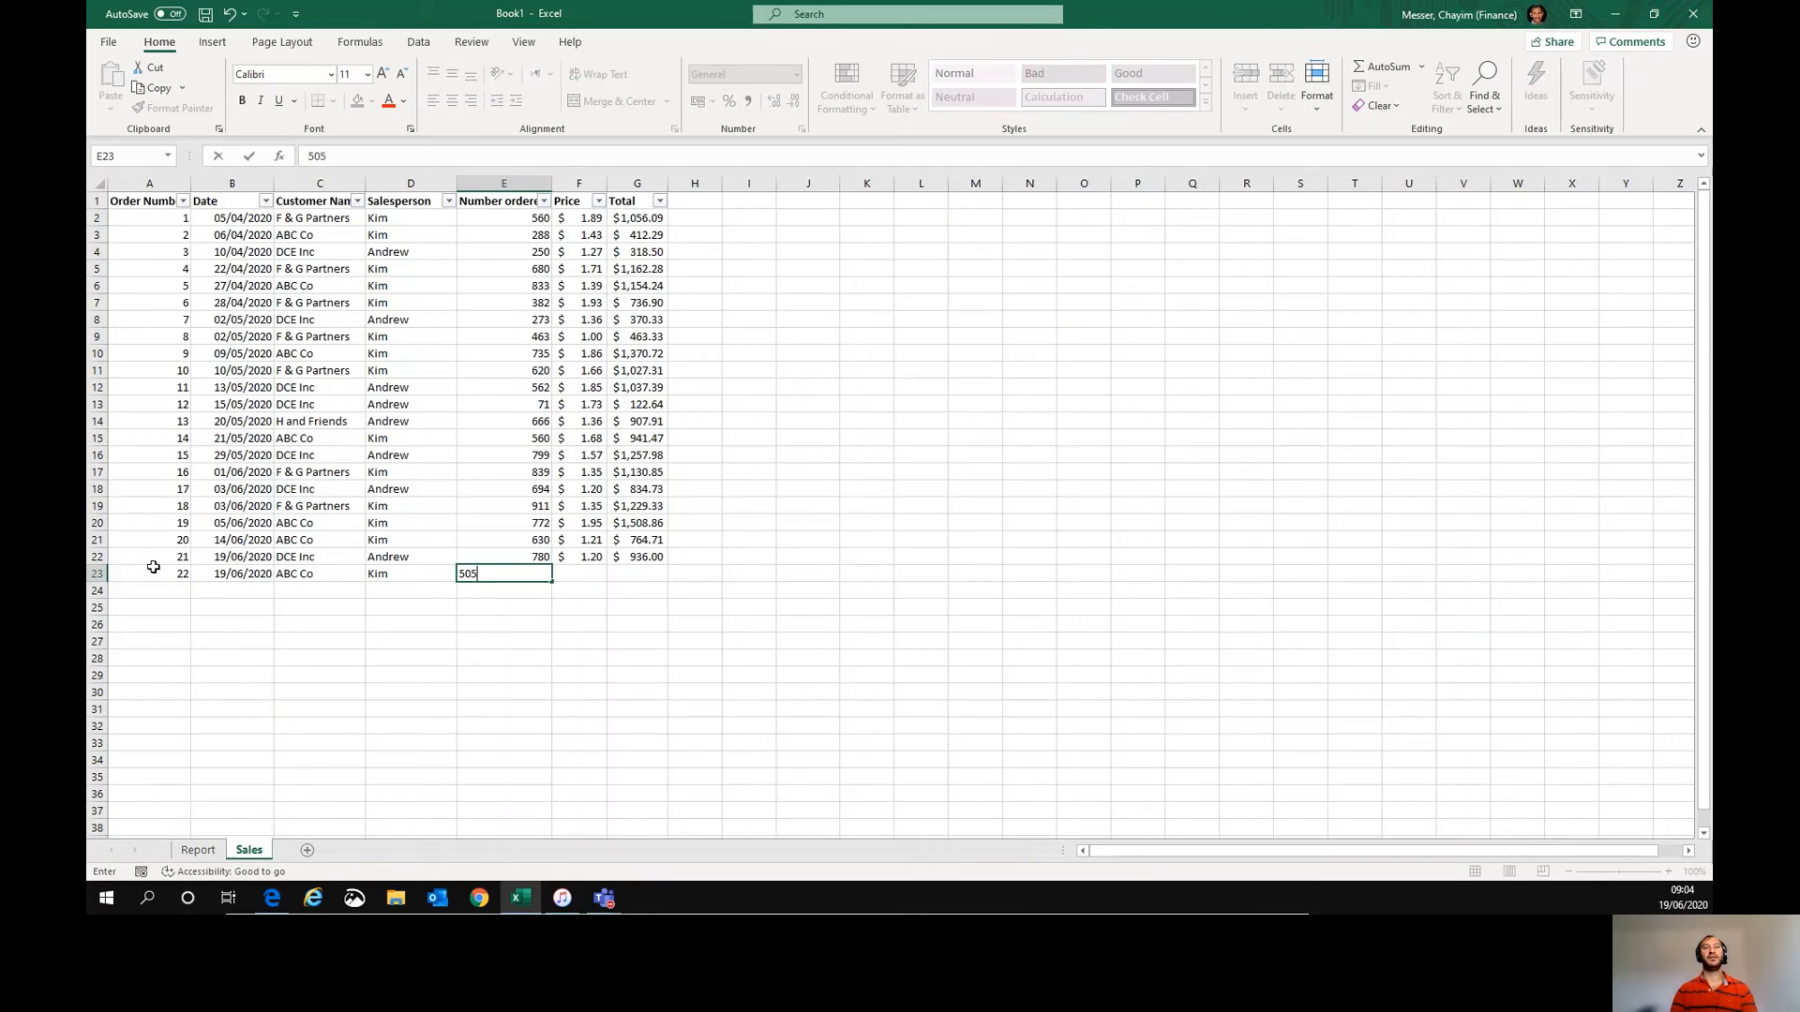
{"action": "key", "text": "Tab"}
{"action": "type", "text": "1."}
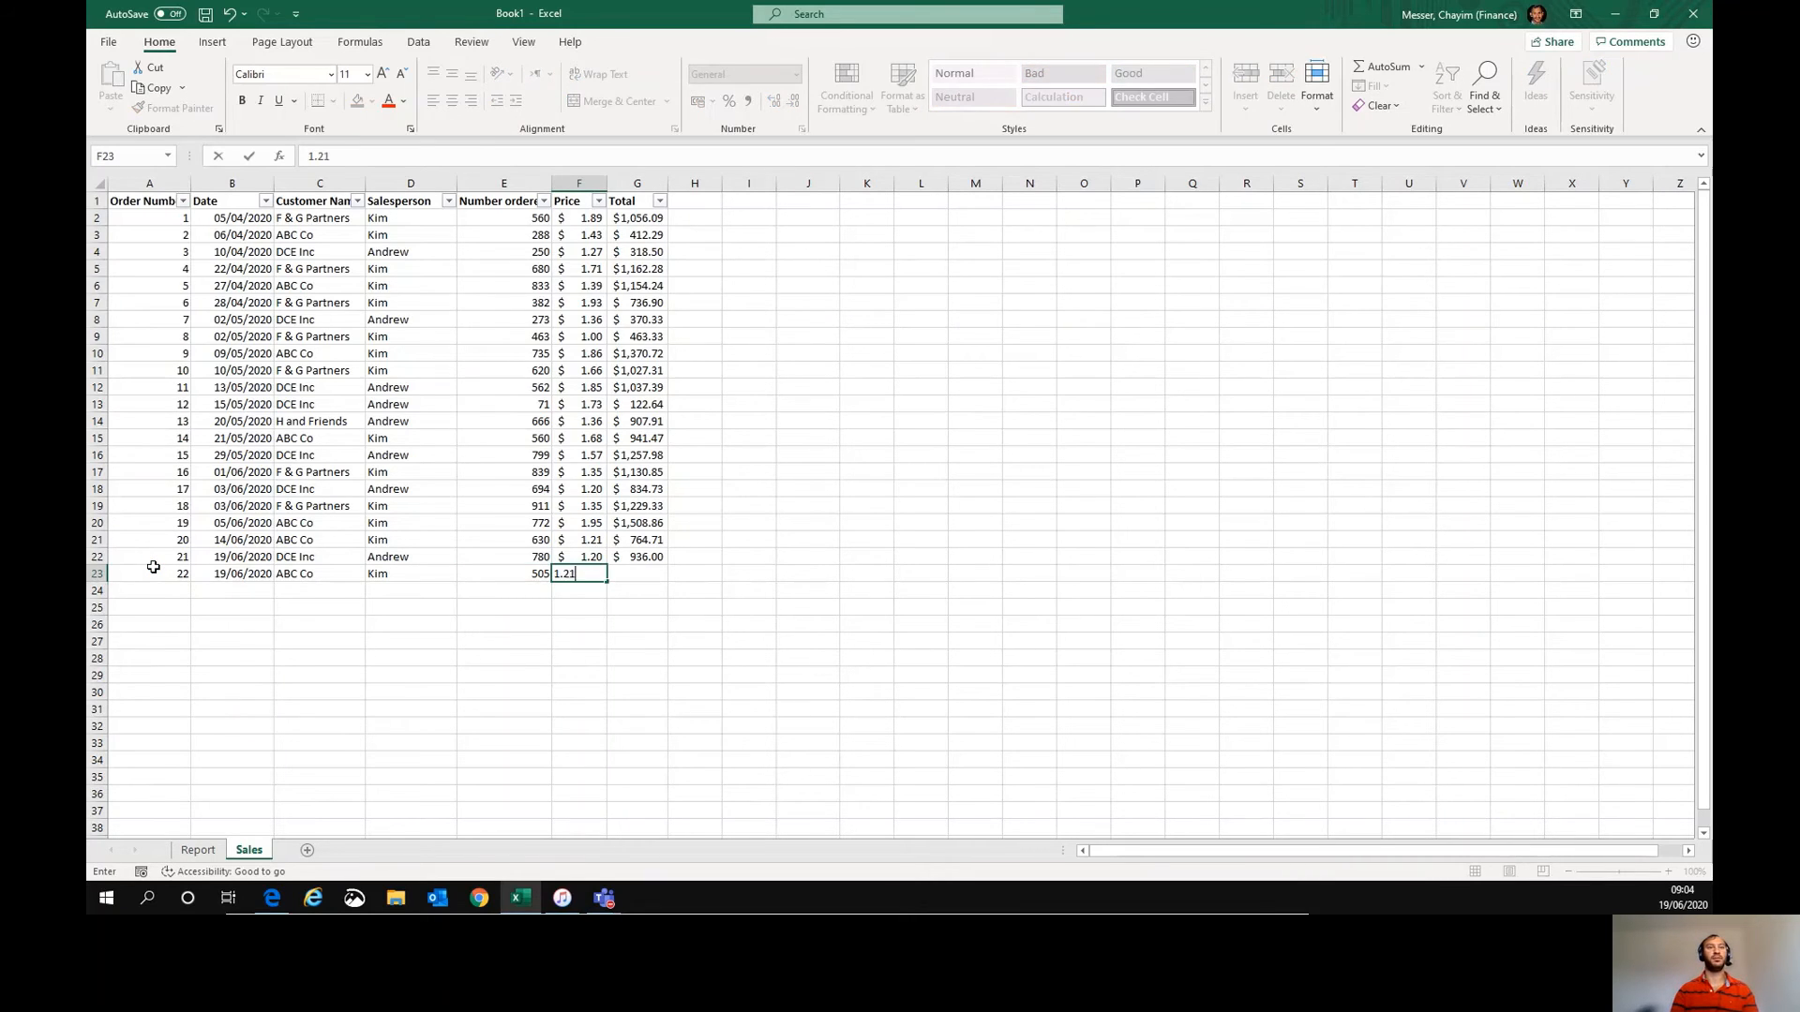
{"action": "key", "text": "Tab"}
- Check in the Name Manager that Sales_Tbl now covers the new row, then close it
{"action": "key", "text": "alt+i"}
{"action": "key", "text": "n"}
{"action": "key", "text": "d"}
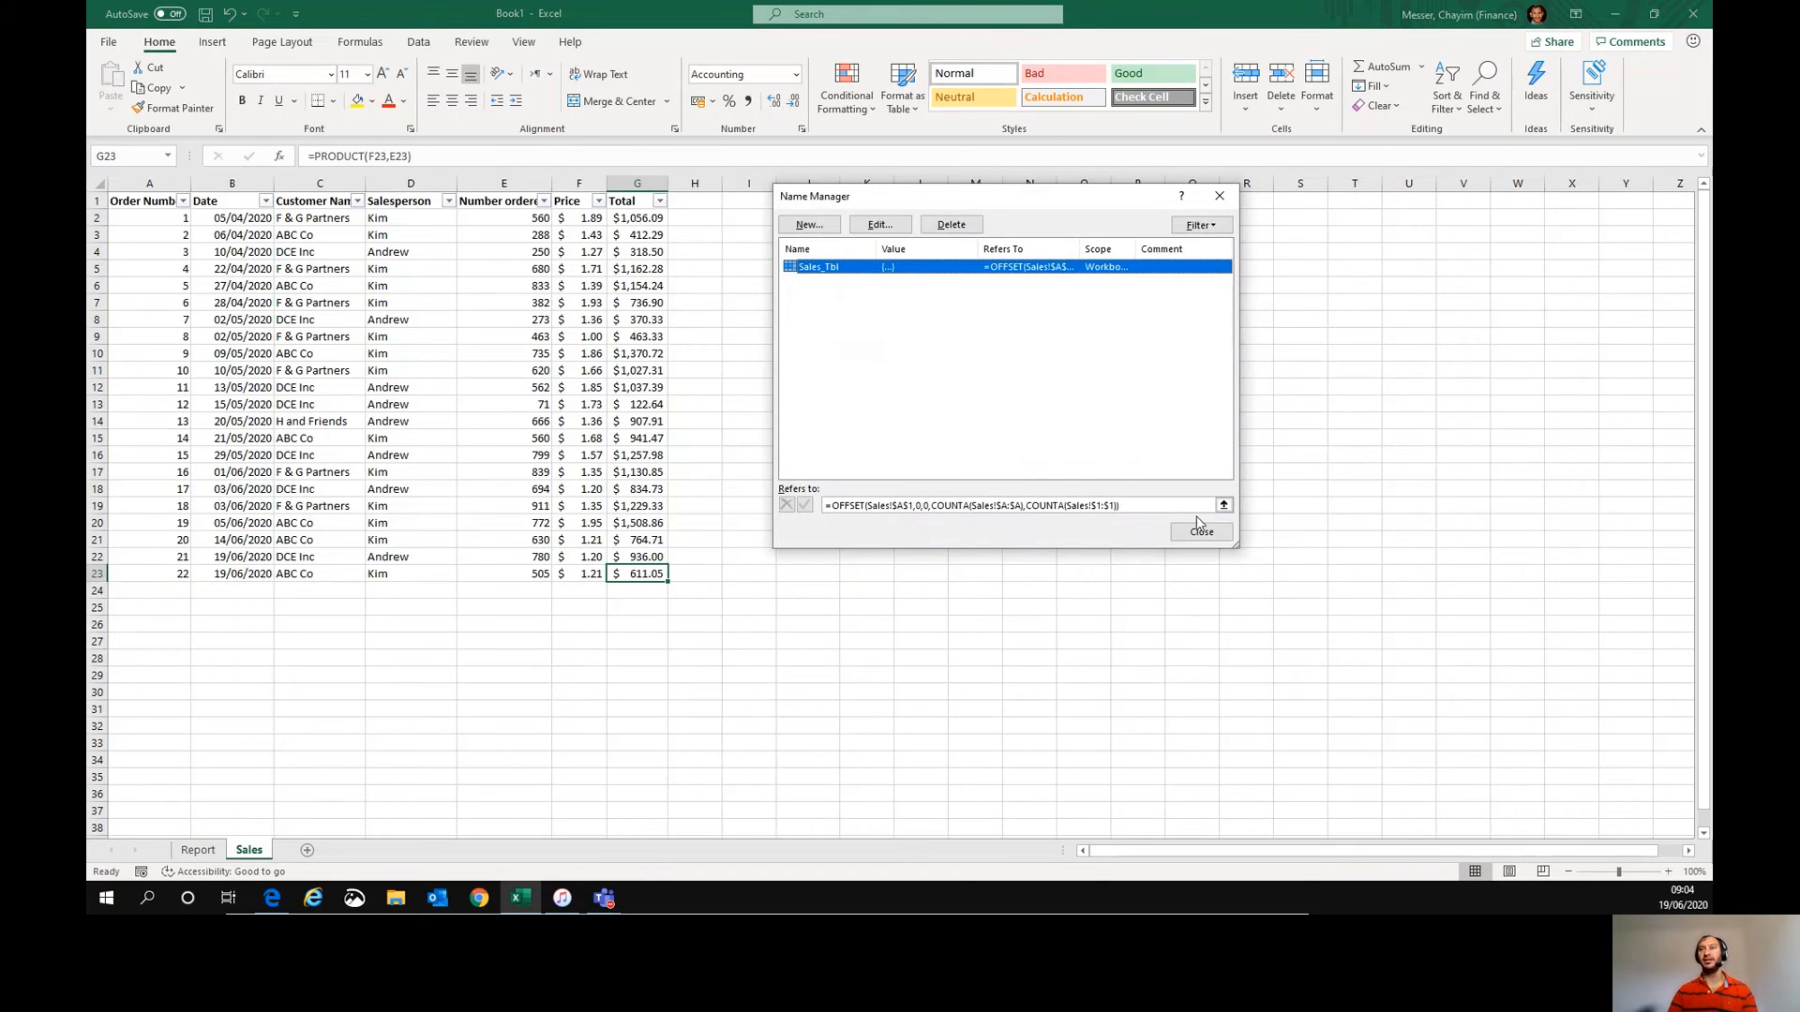
{"action": "left_click", "coordinate": [1224, 506]}
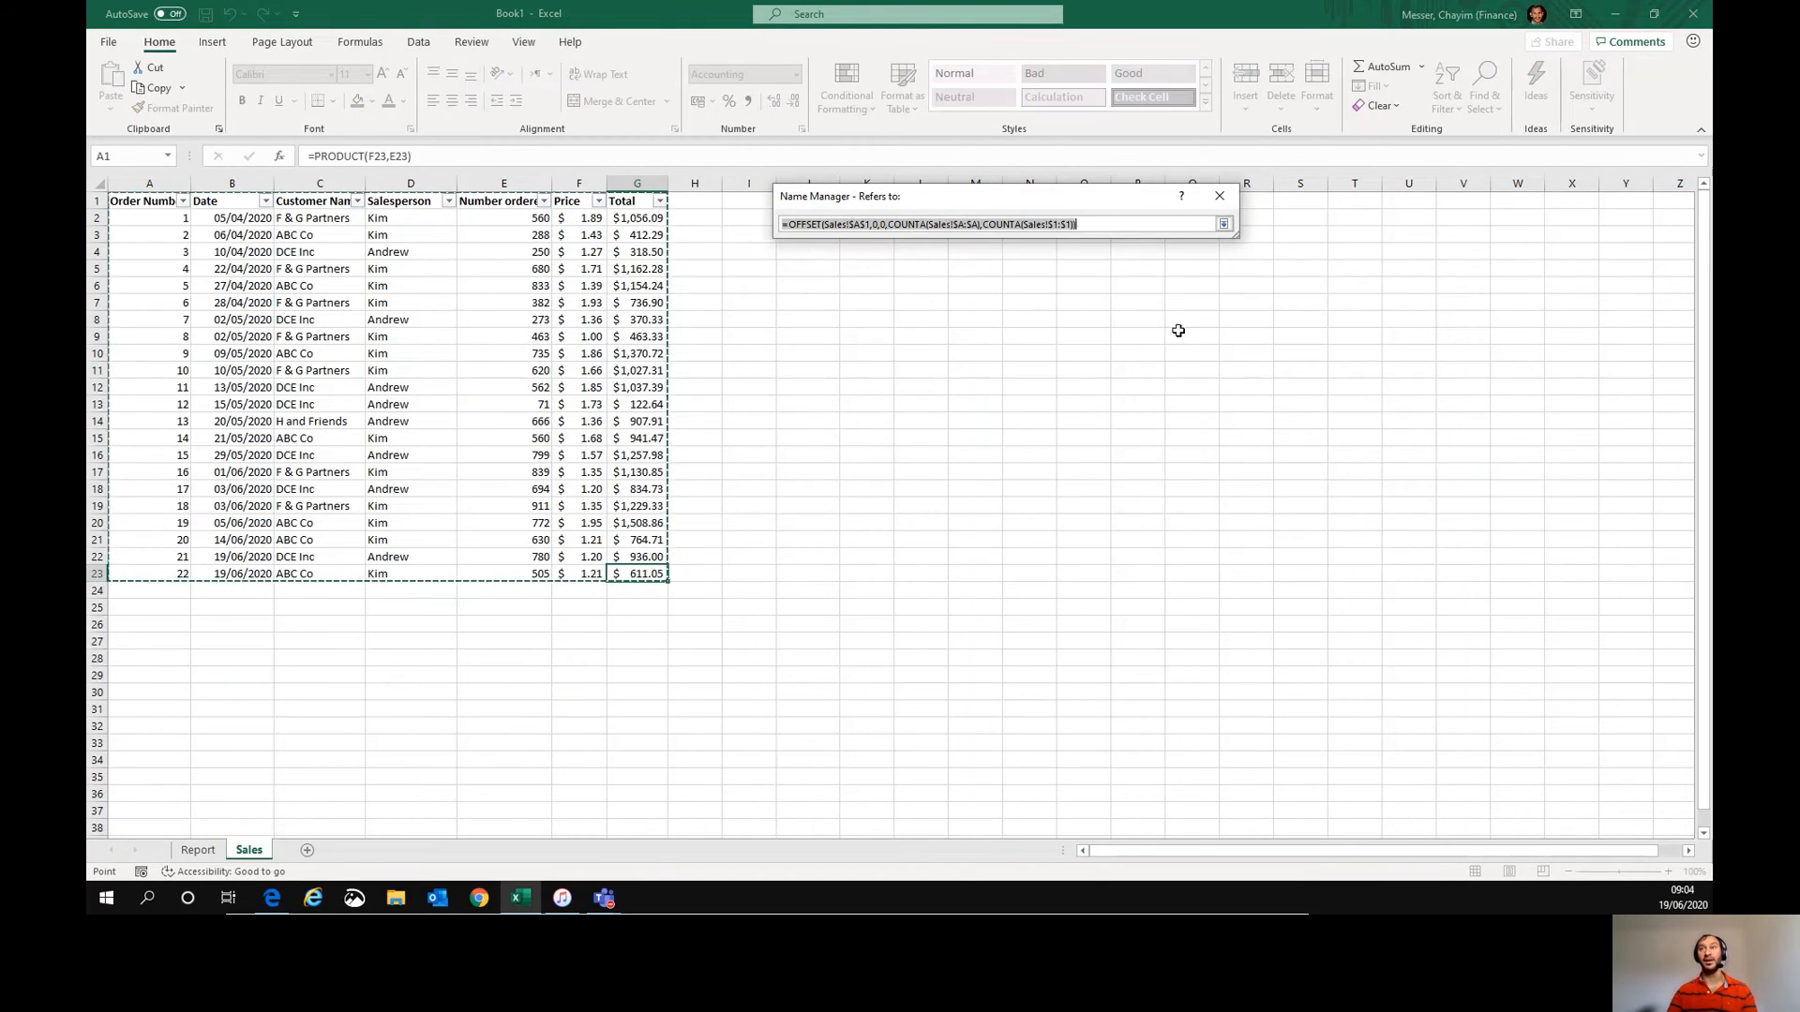
{"action": "left_click", "coordinate": [1223, 224]}
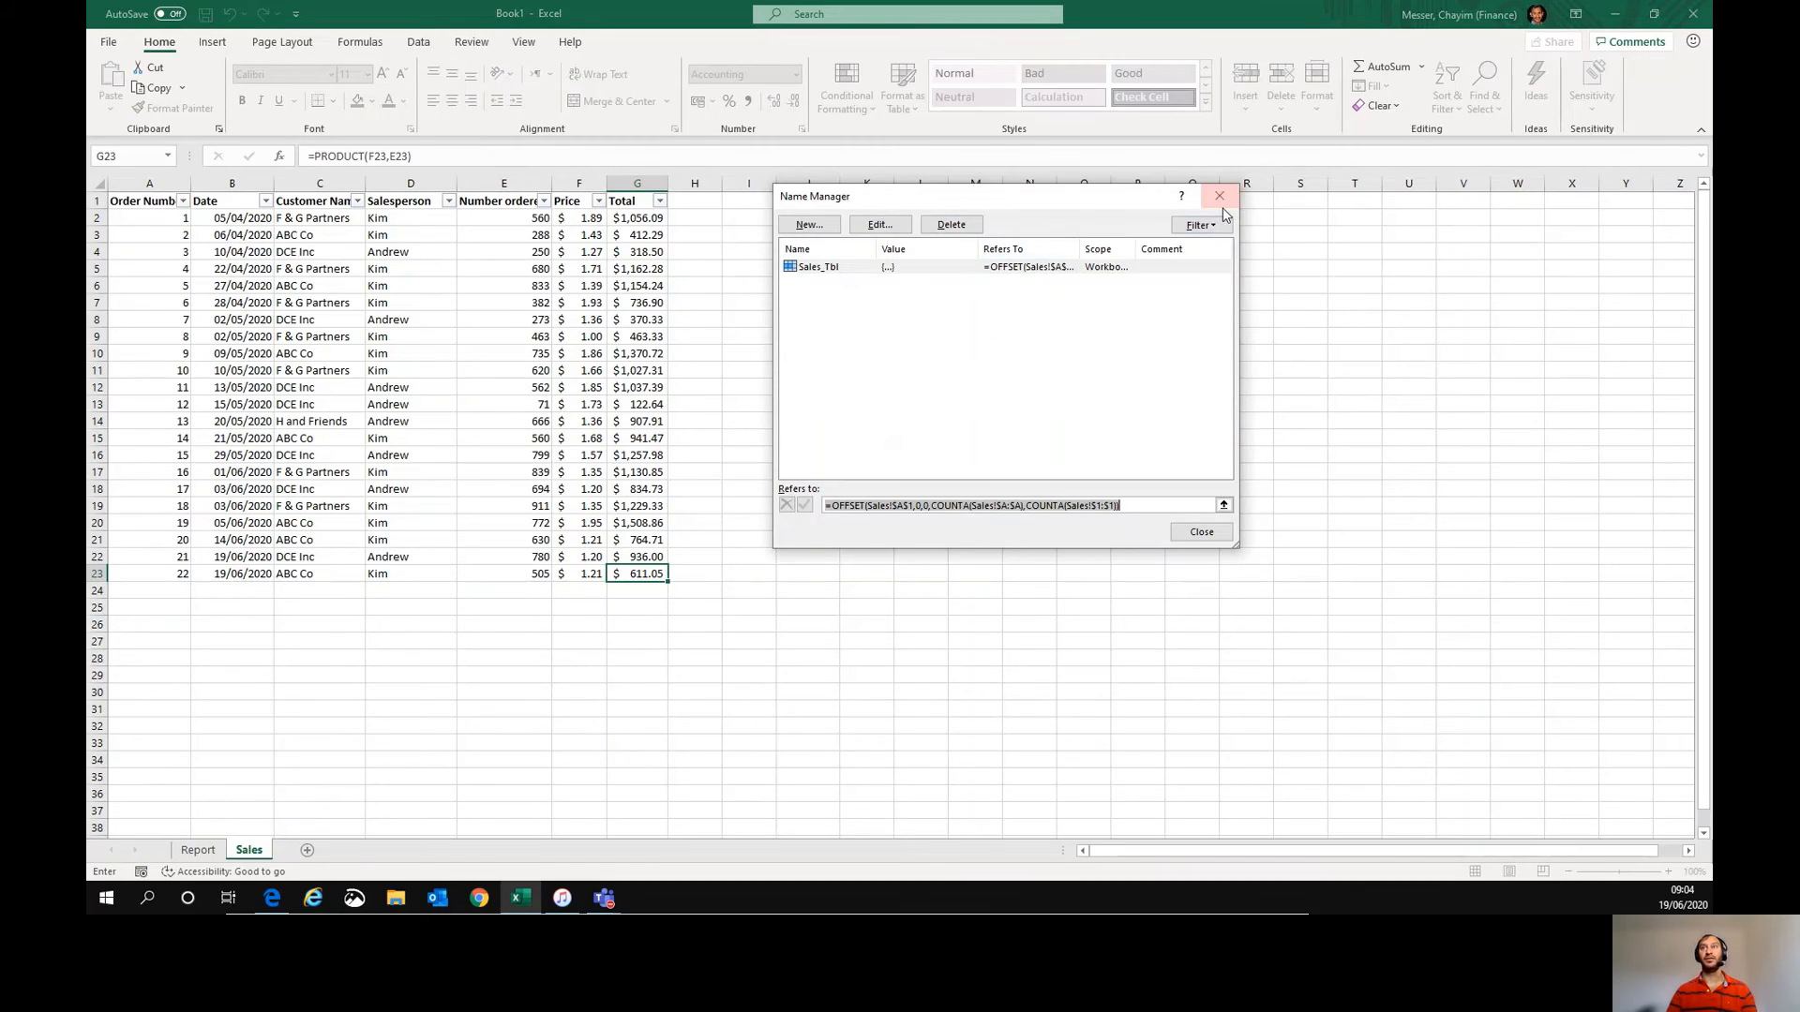
{"action": "left_click", "coordinate": [1233, 187]}
- Create a PivotTable with the PivotTable Wizard using the named range Sales_Tbl as its data source
{"action": "left_click", "coordinate": [1052, 337]}
{"action": "key", "text": "alt+d"}
{"action": "key", "text": "p"}
{"action": "key", "text": "Return"}
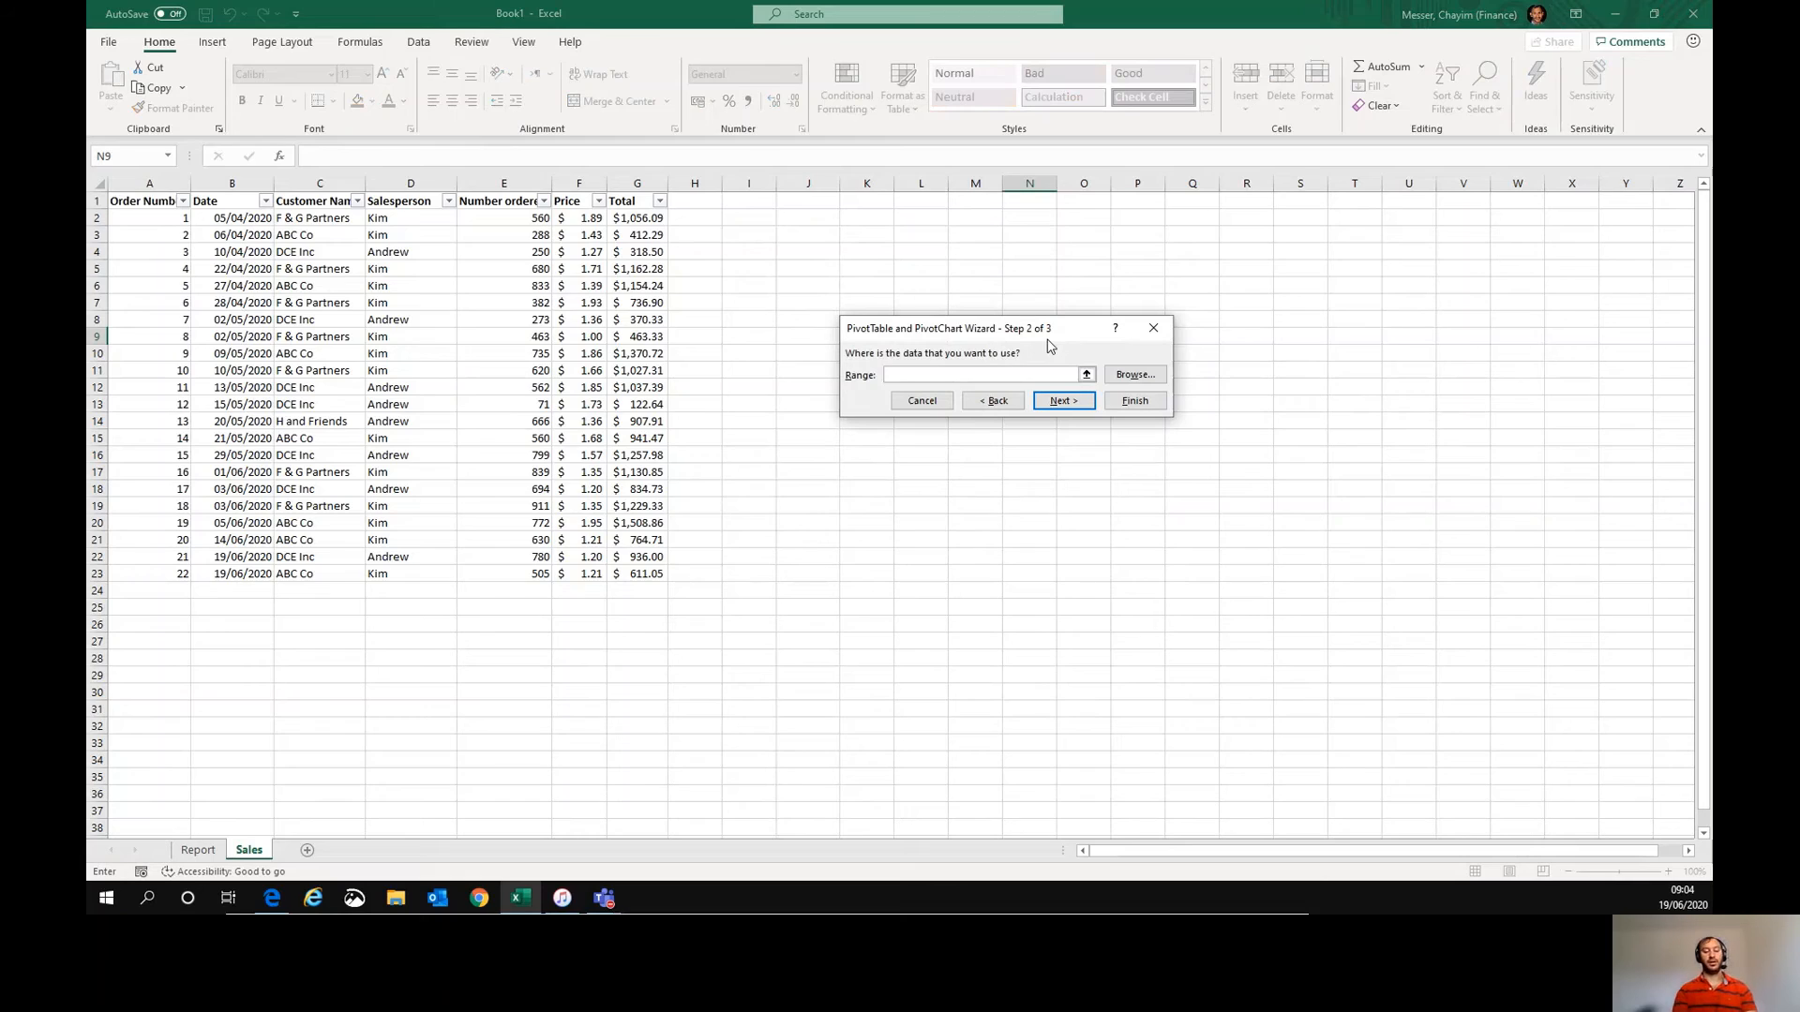
{"action": "type", "text": "Sales_Tbl"}
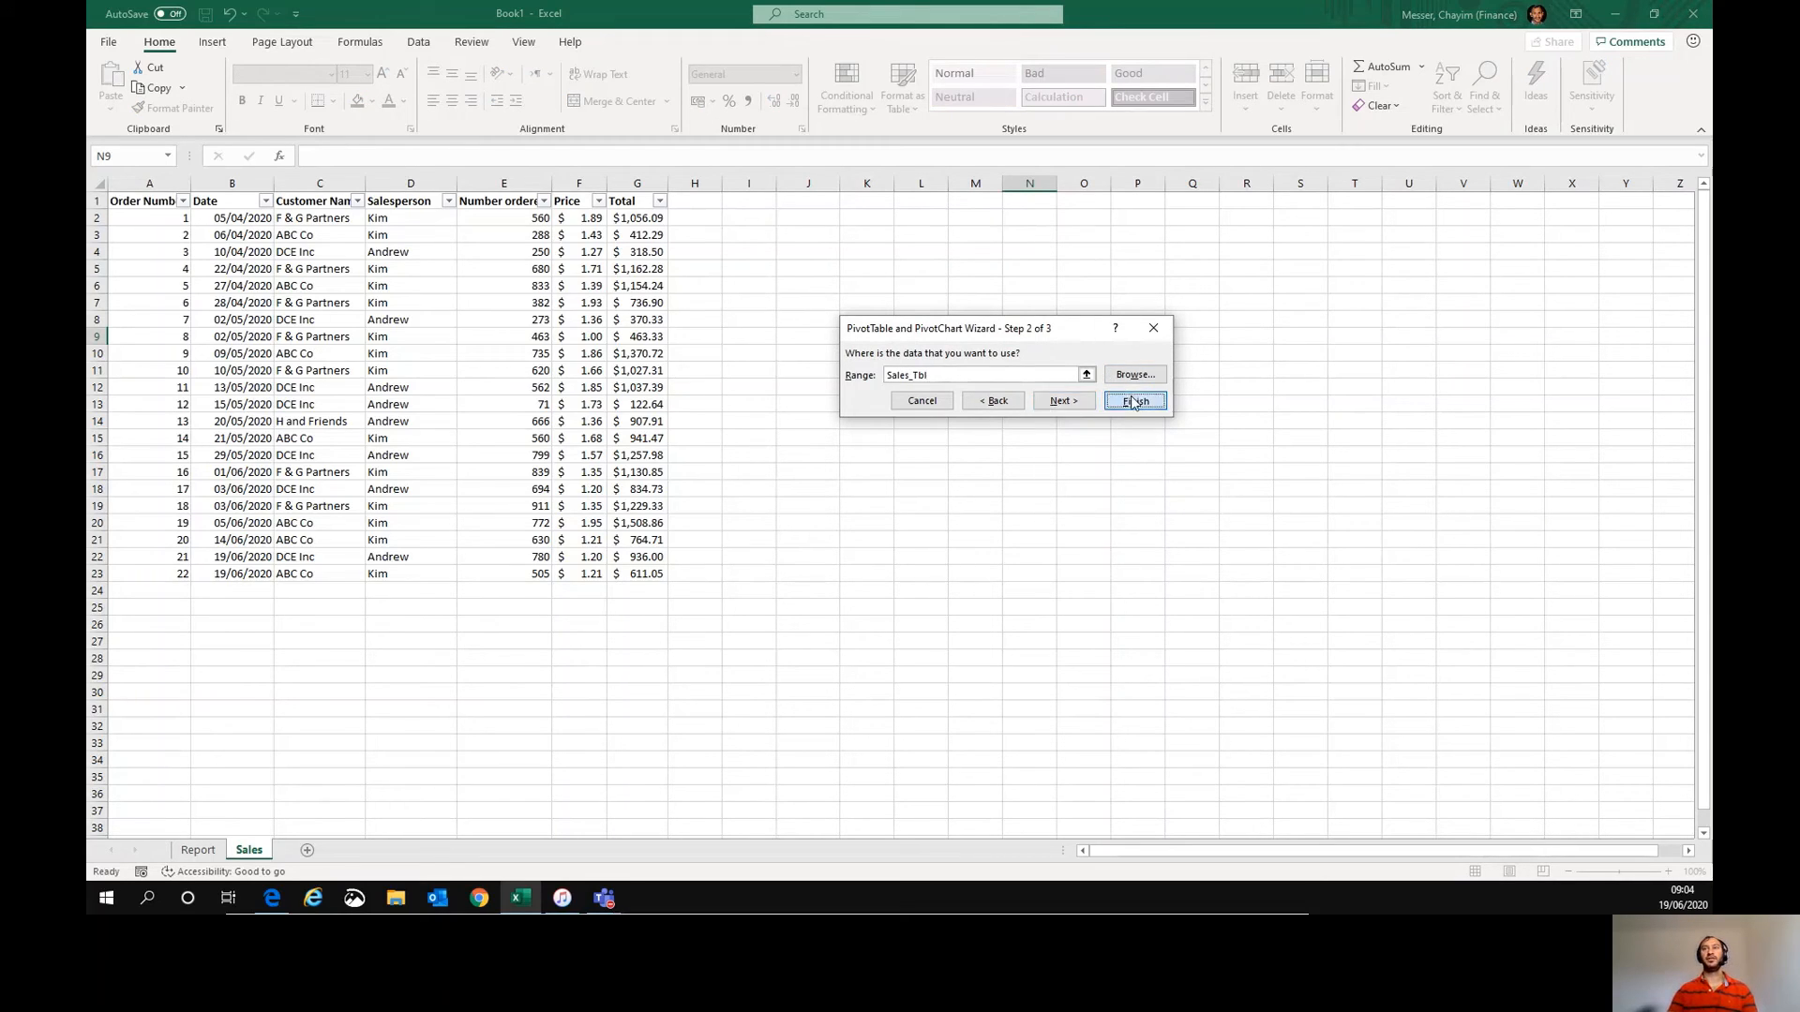
{"action": "left_click", "coordinate": [1132, 400]}
{"action": "left_click", "coordinate": [1078, 405]}
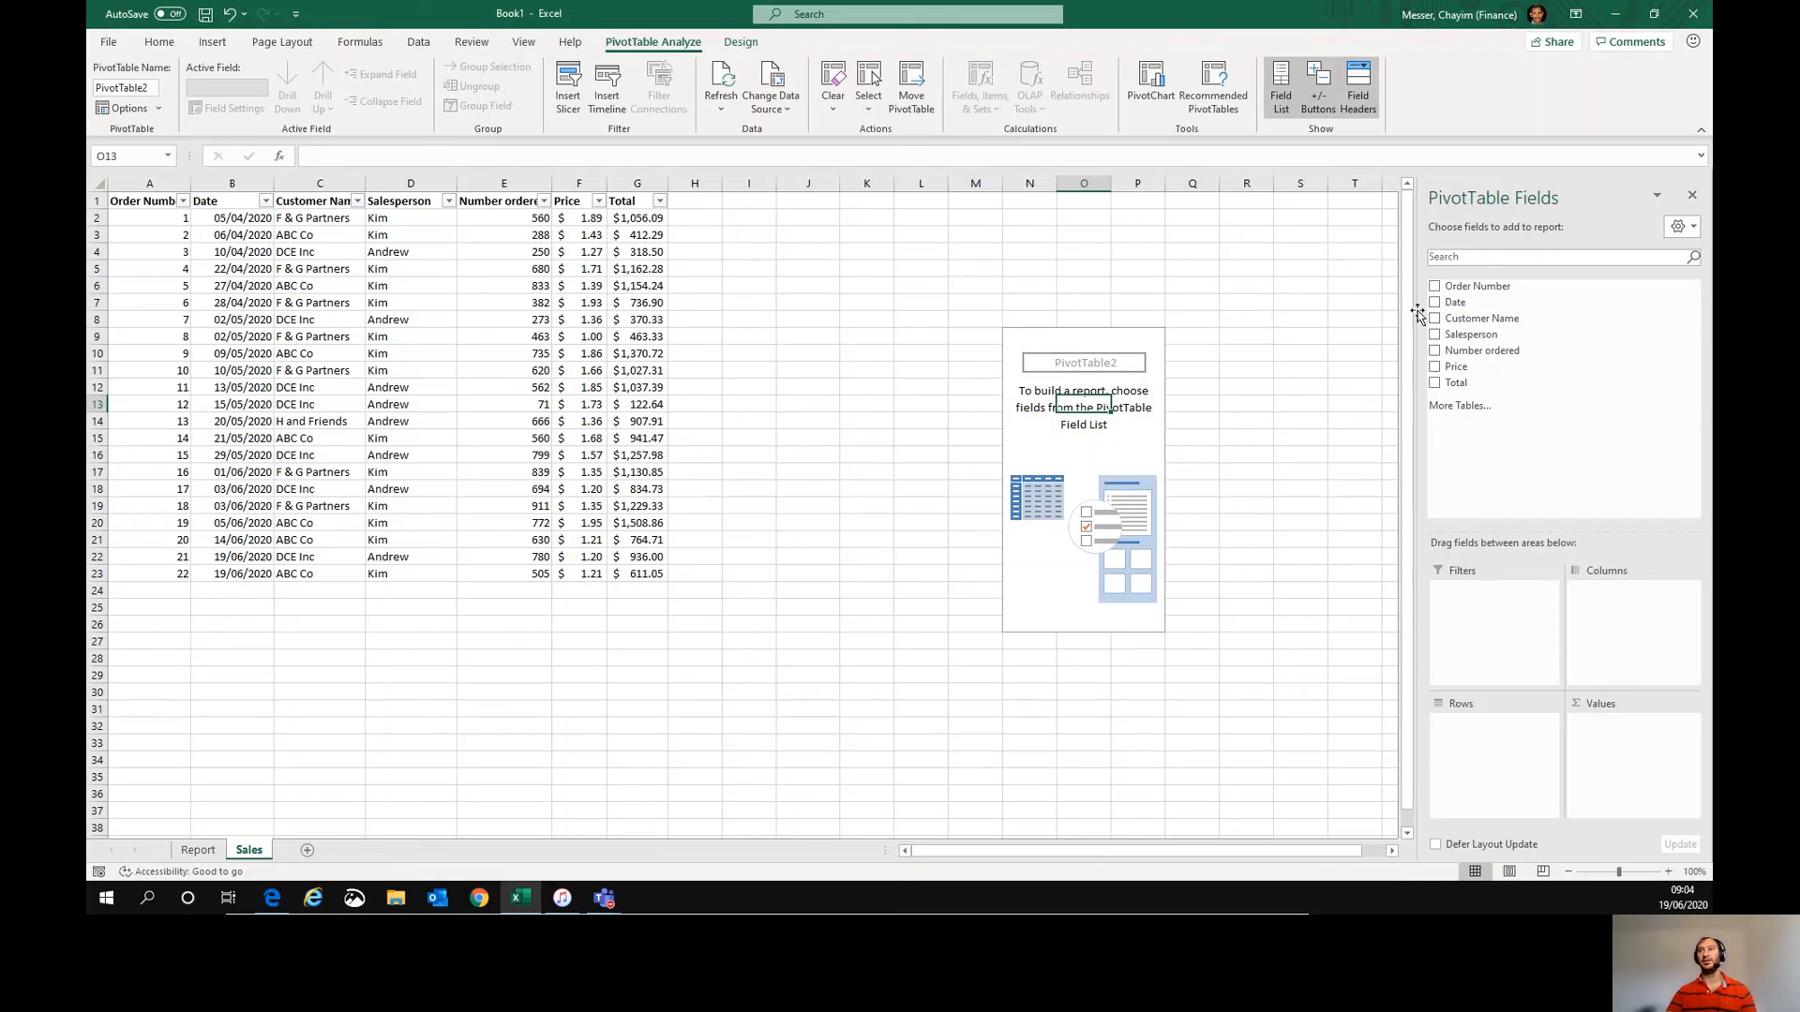
- Turn on the classic PivotTable layout in the new PivotTable's options
{"action": "right_click", "coordinate": [1068, 436]}
{"action": "left_click", "coordinate": [1138, 520]}
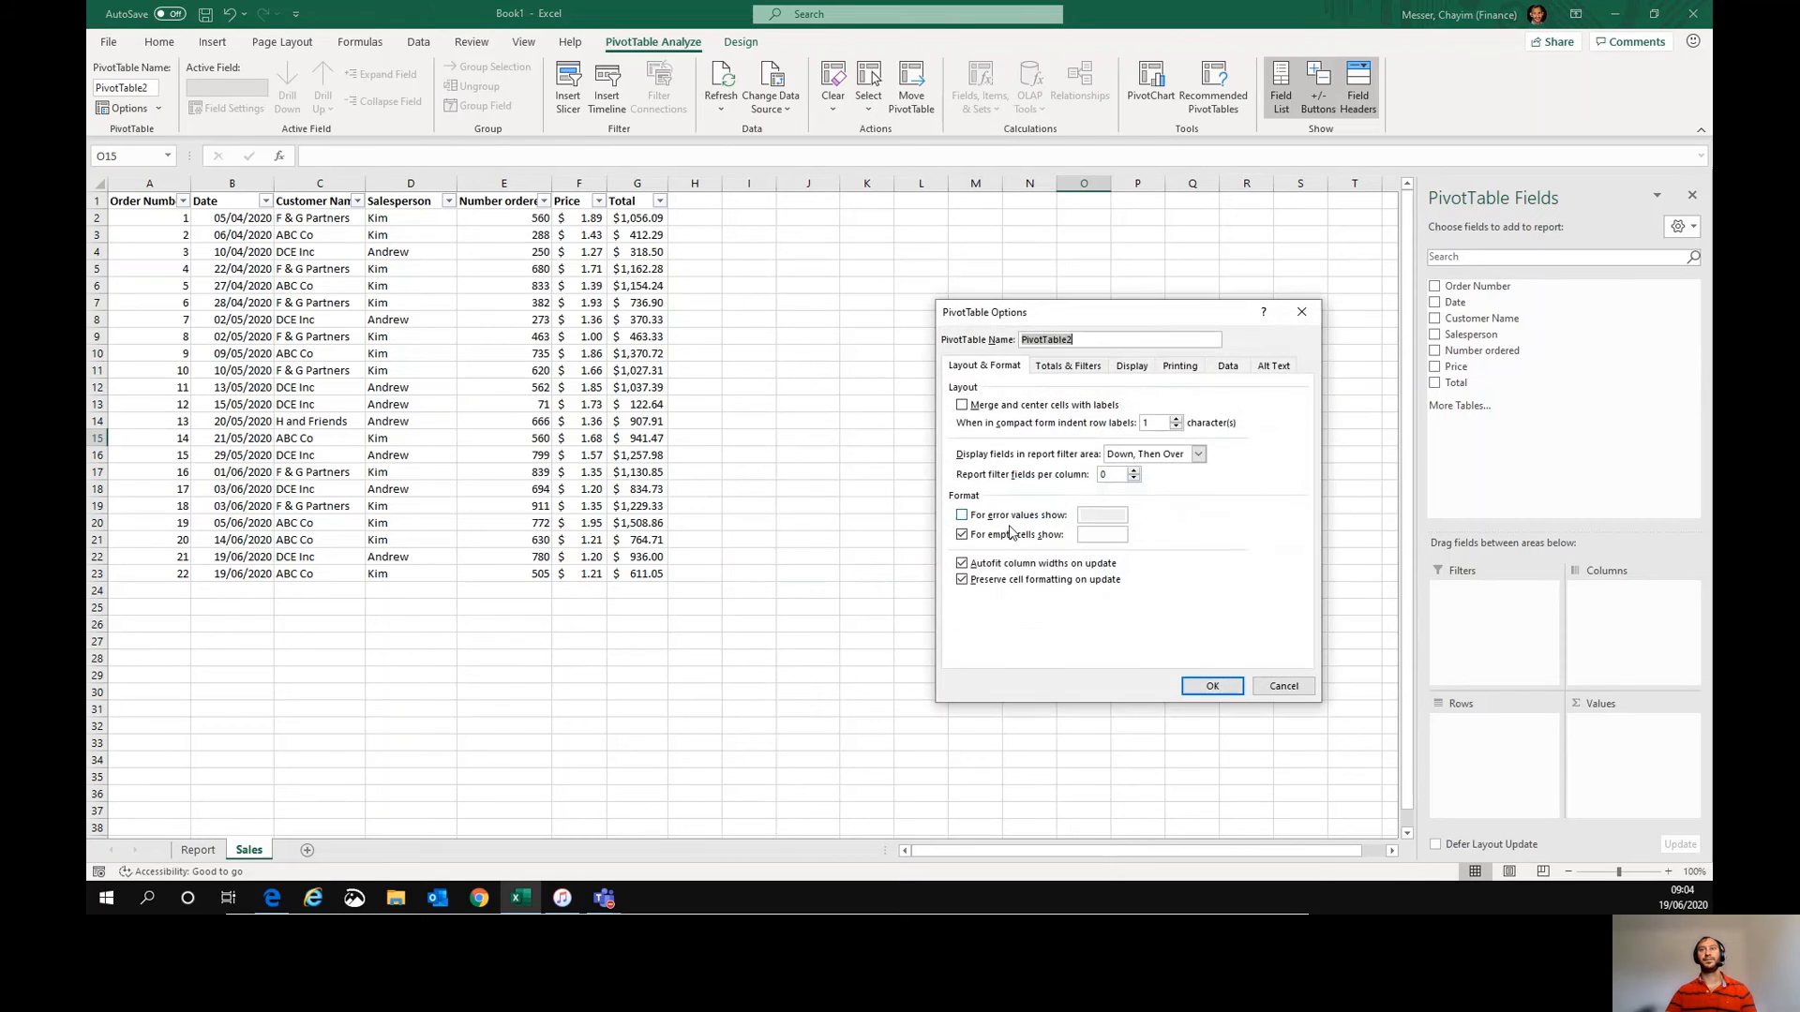
{"action": "left_click", "coordinate": [1088, 371]}
{"action": "left_click", "coordinate": [1127, 374]}
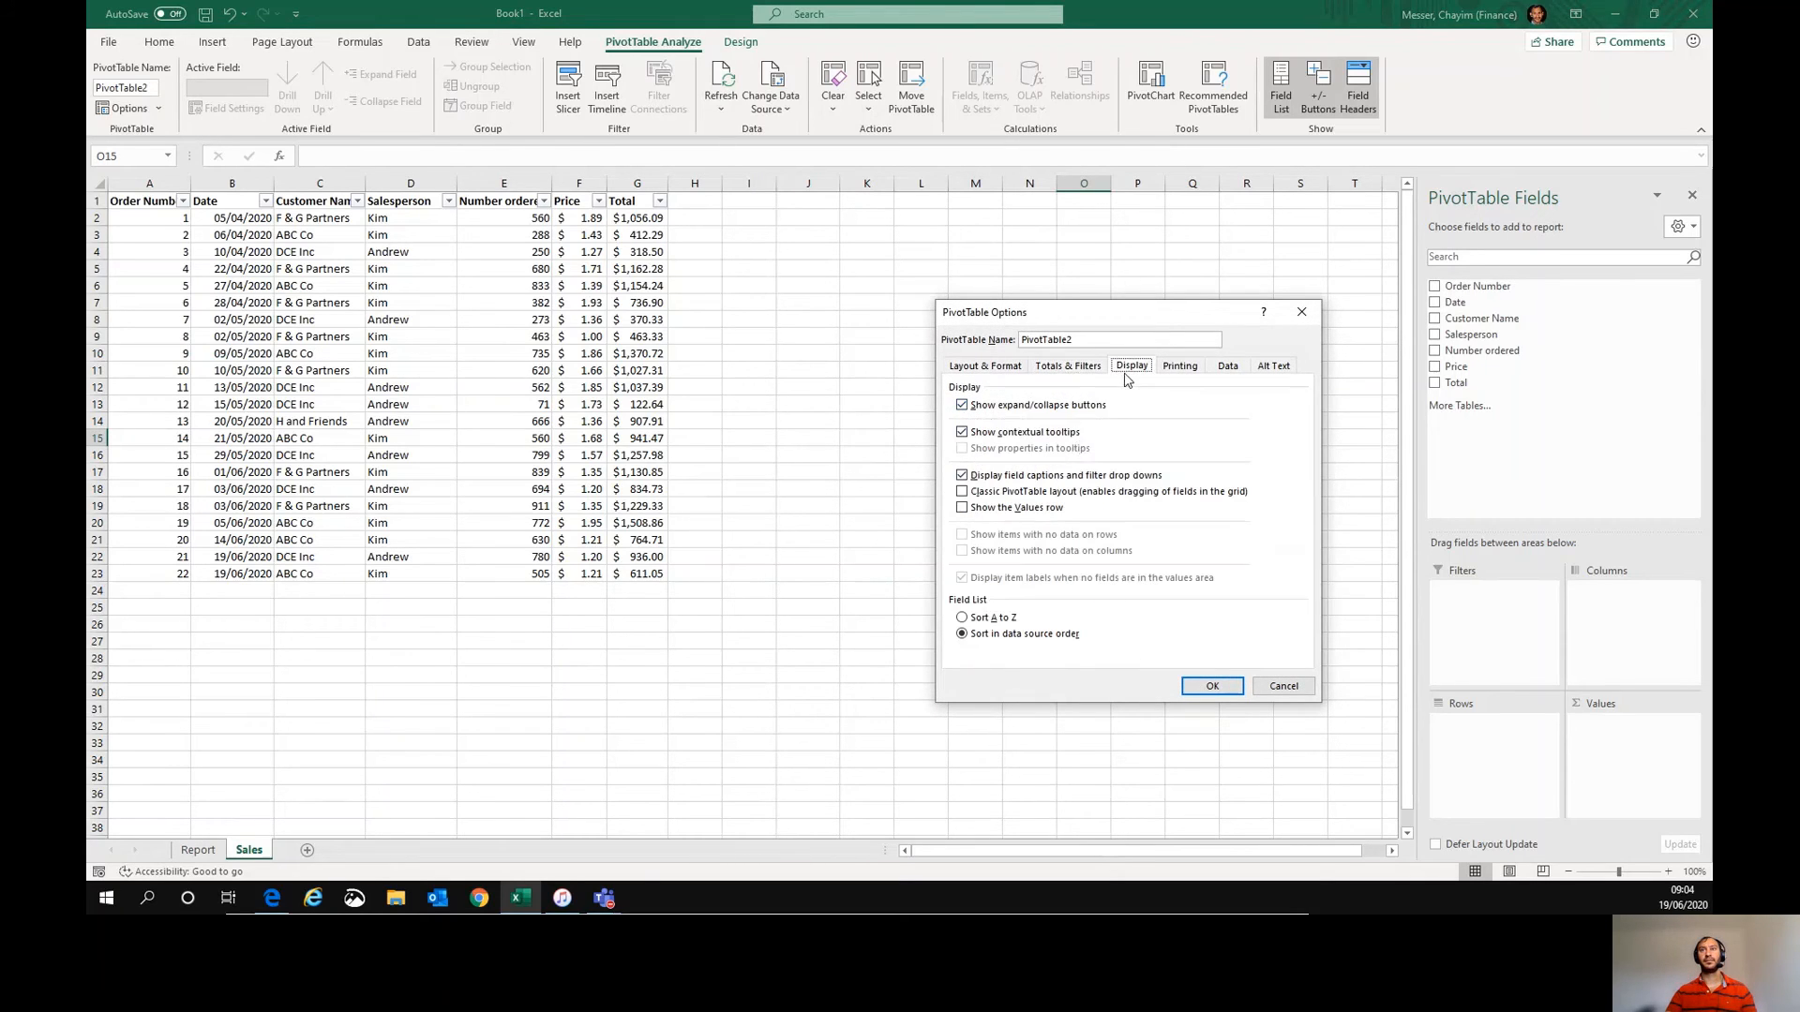
{"action": "left_click", "coordinate": [1017, 492]}
{"action": "left_click", "coordinate": [1212, 686]}
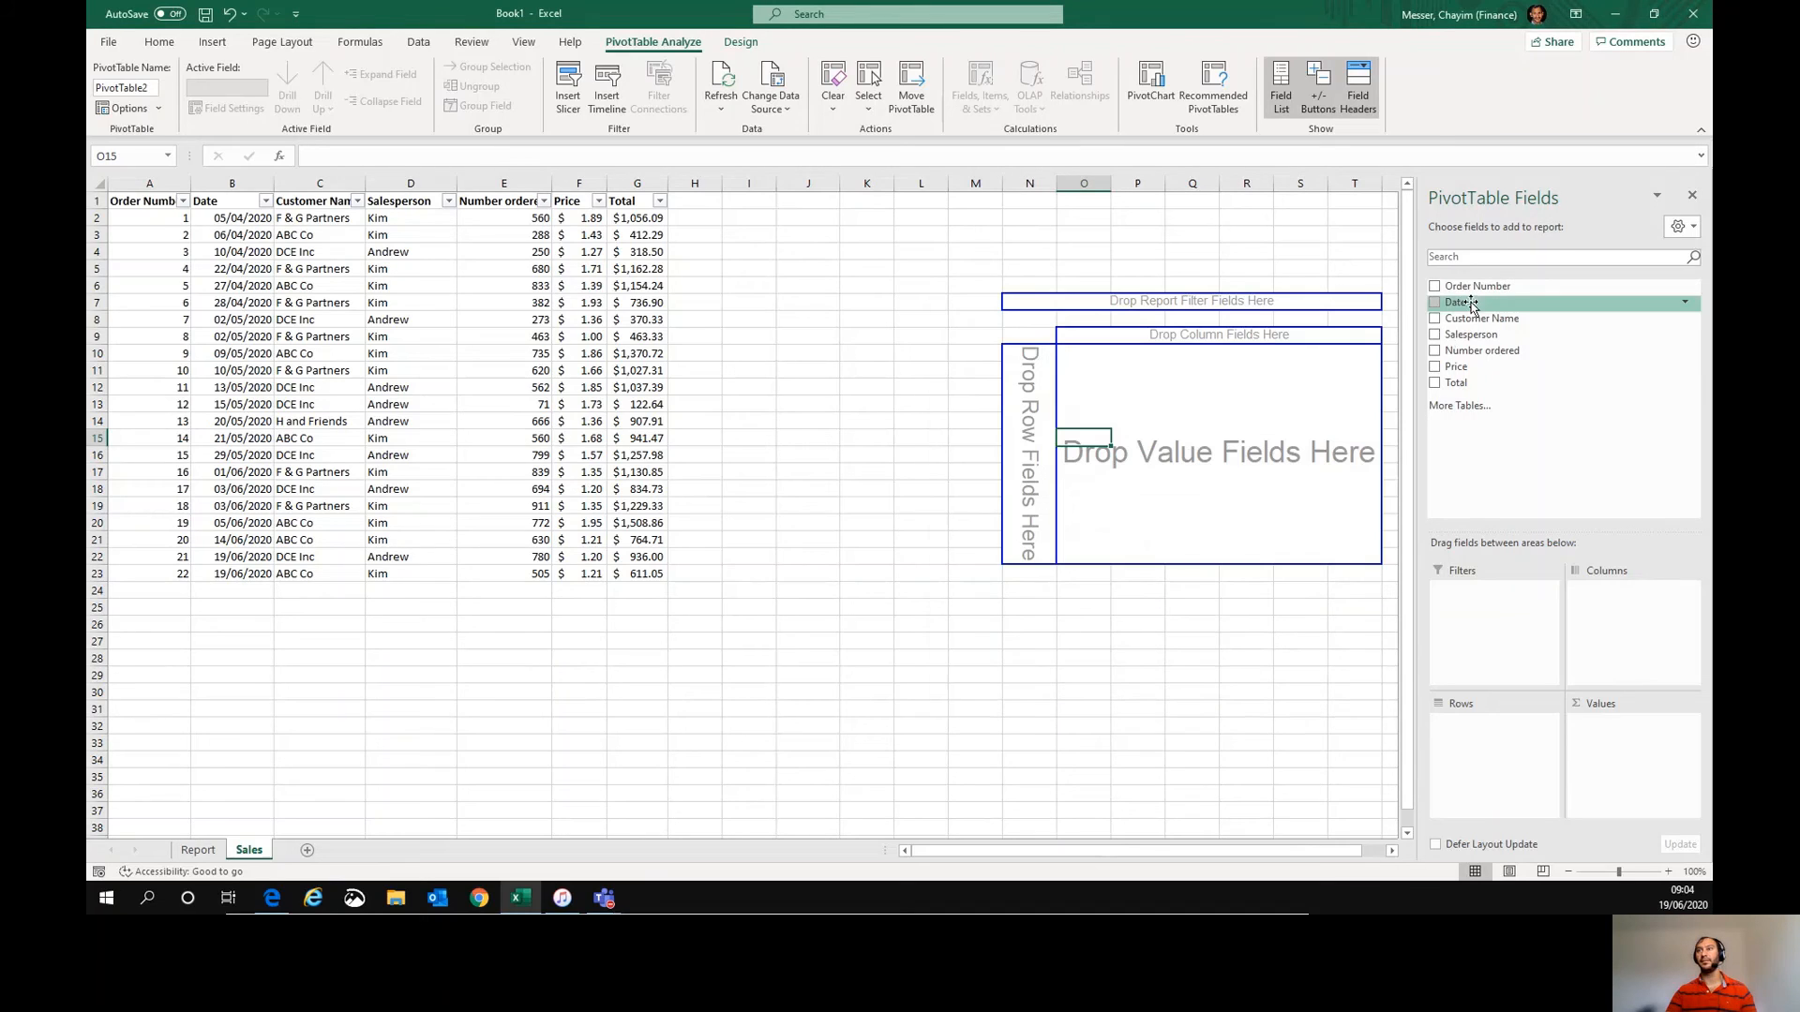
- Build the PivotTable with Customer Name as rows and Sum of Total as values, formatted in comma style
{"action": "left_click_drag", "start_coordinate": [1478, 319], "coordinate": [1035, 420]}
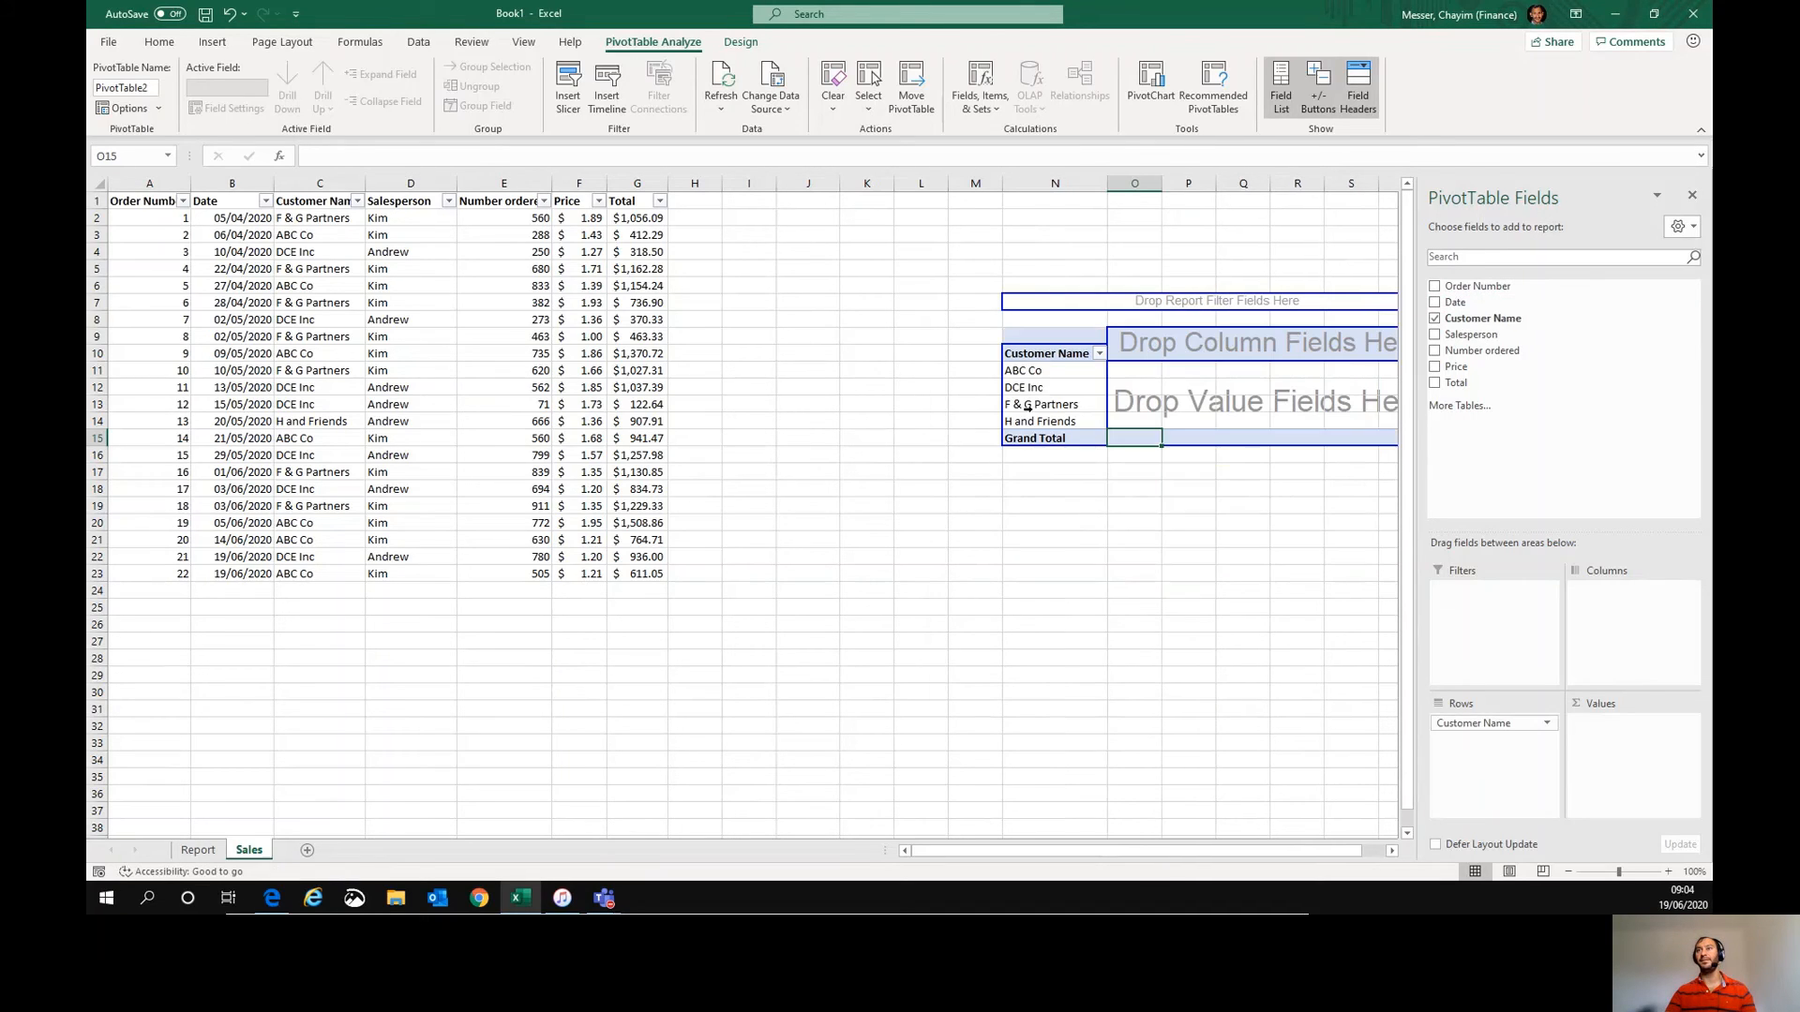
{"action": "left_click_drag", "start_coordinate": [1456, 382], "coordinate": [1146, 506]}
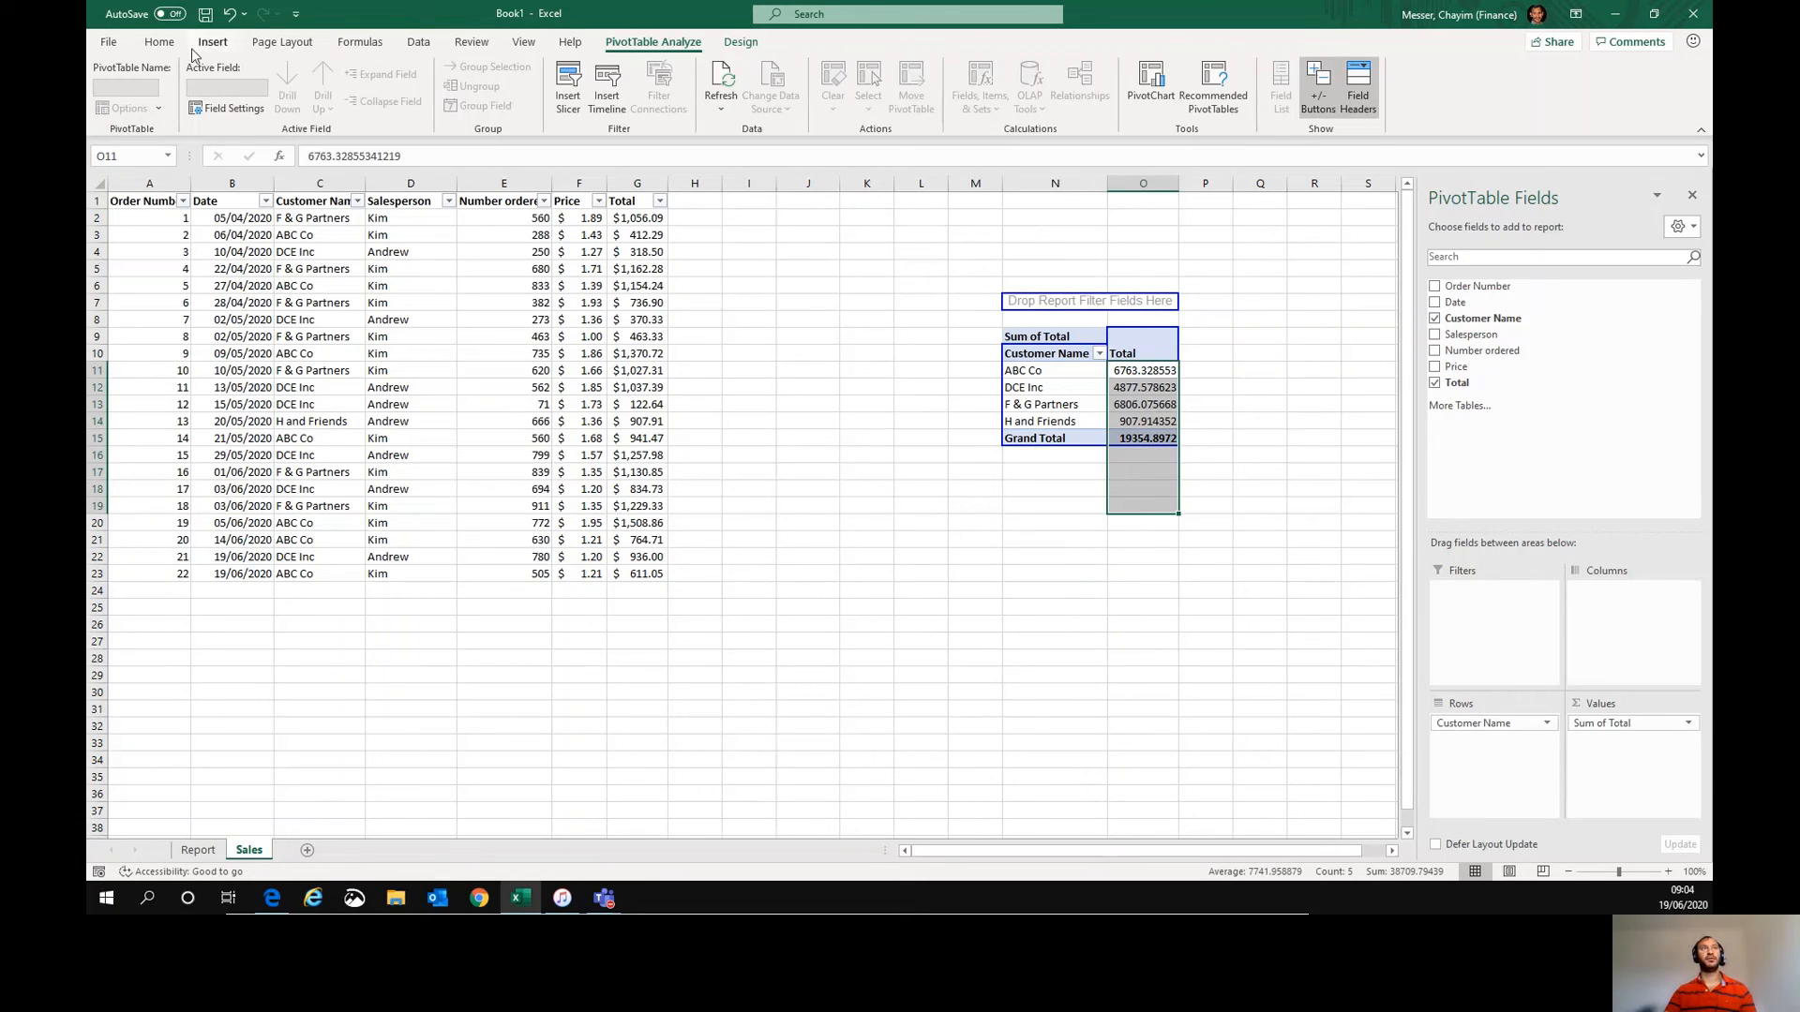
{"action": "left_click", "coordinate": [159, 41]}
{"action": "left_click", "coordinate": [747, 100]}
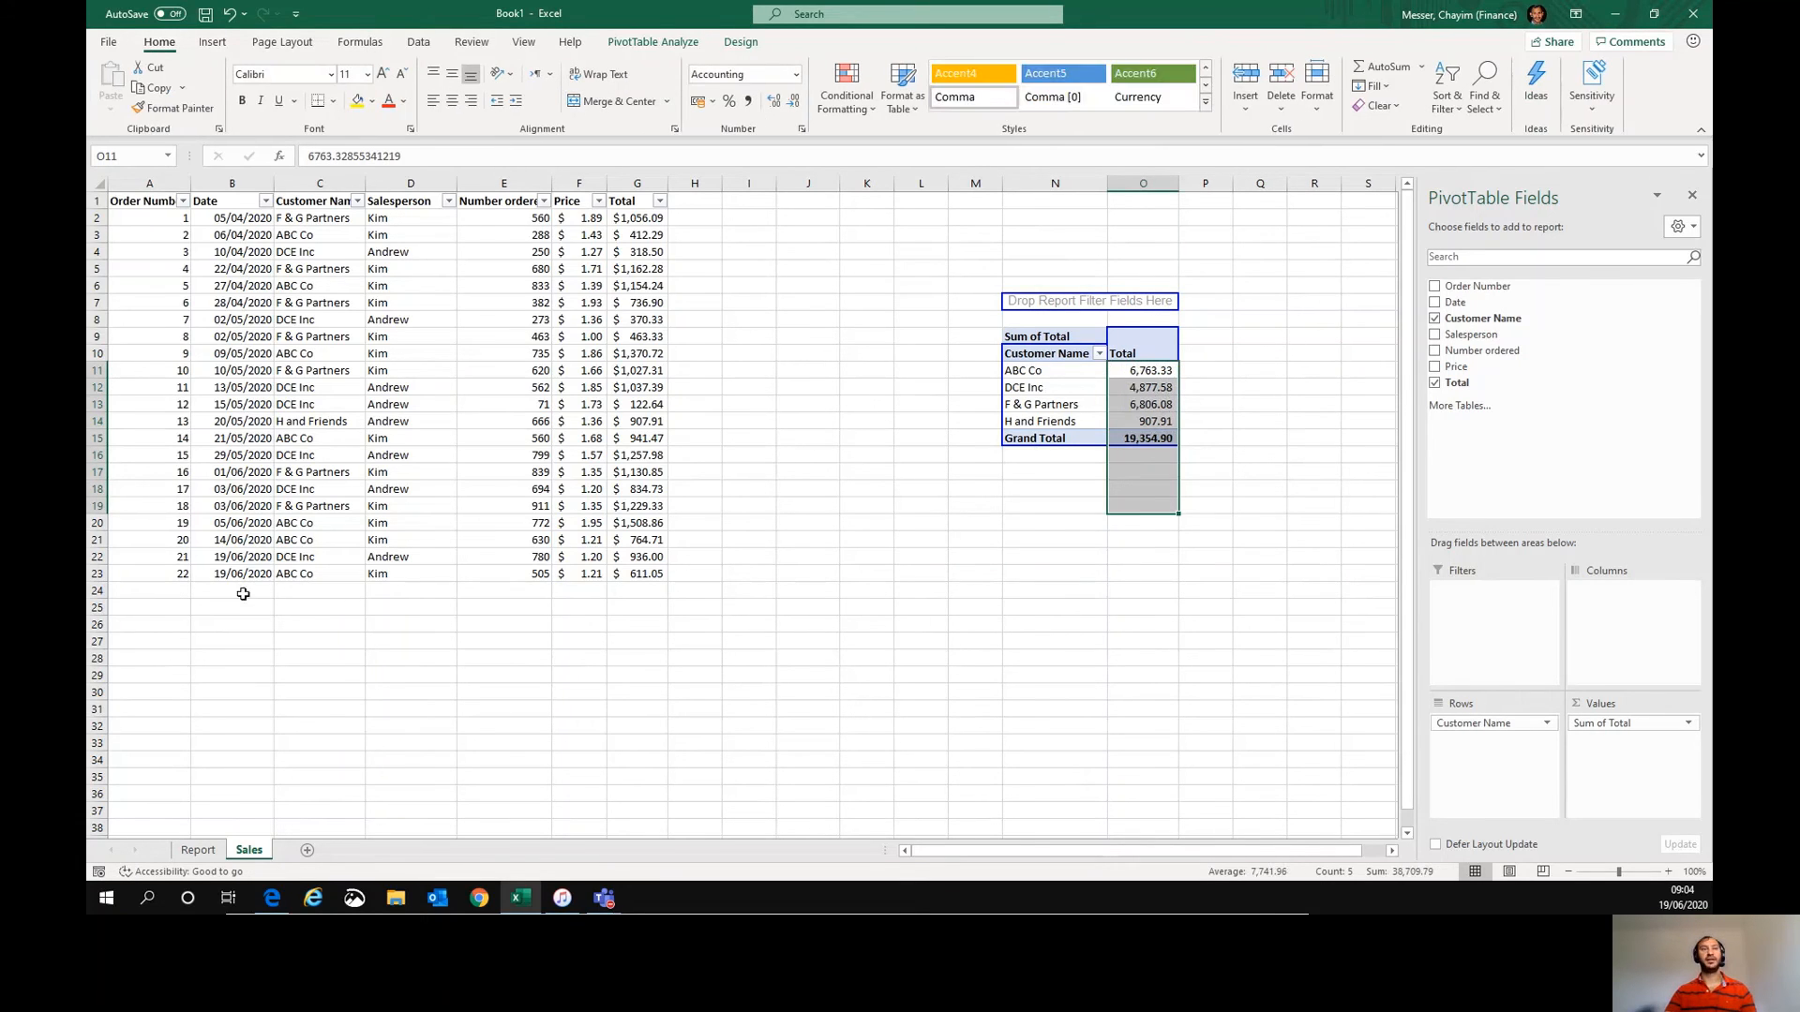
- Add row 24 with order 23, date 19/06/2020, customer ABC Co, salesperson Kim, 600 ordered and price 1.5
{"action": "left_click", "coordinate": [187, 590]}
{"action": "type", "text": "23"}
{"action": "key", "text": "Tab"}
{"action": "type", "text": "19/06/2020"}
{"action": "key", "text": "Tab"}
{"action": "key", "text": "ctrl+f"}
{"action": "key", "text": "Escape"}
{"action": "type", "text": "ABC Co"}
{"action": "key", "text": "Tab"}
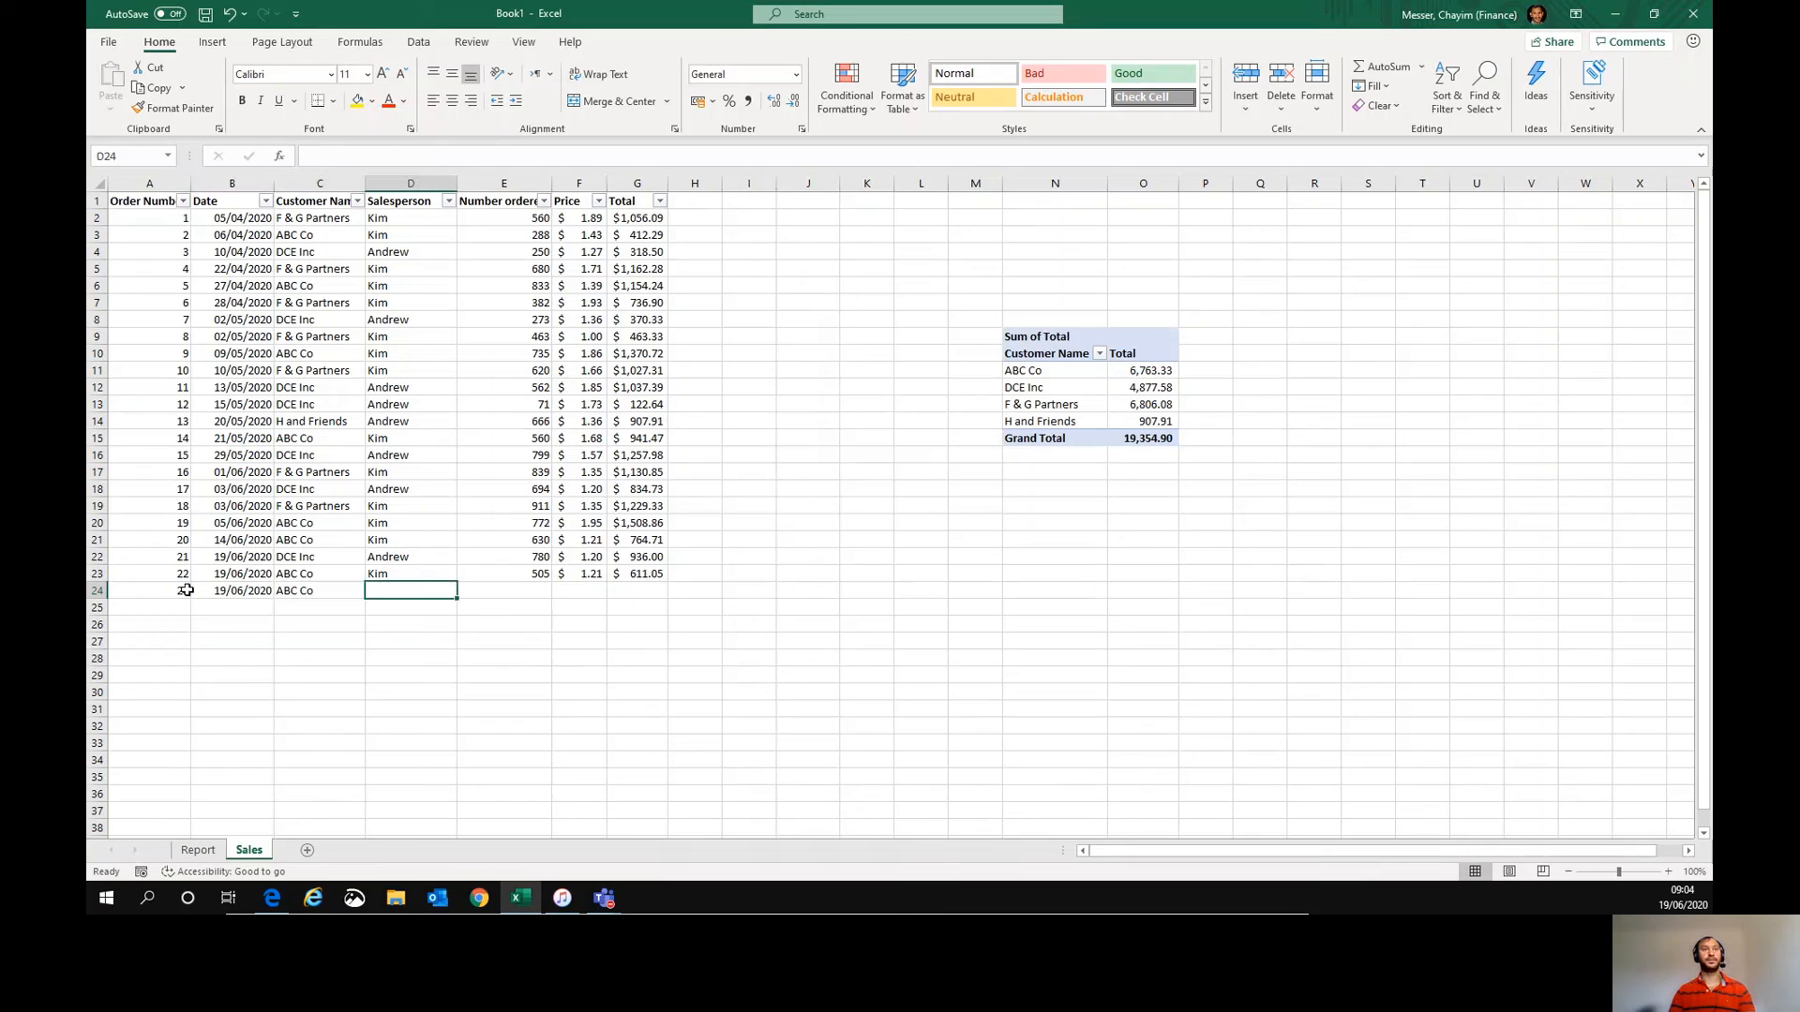
{"action": "type", "text": "Kim"}
{"action": "key", "text": "Tab"}
{"action": "type", "text": "600"}
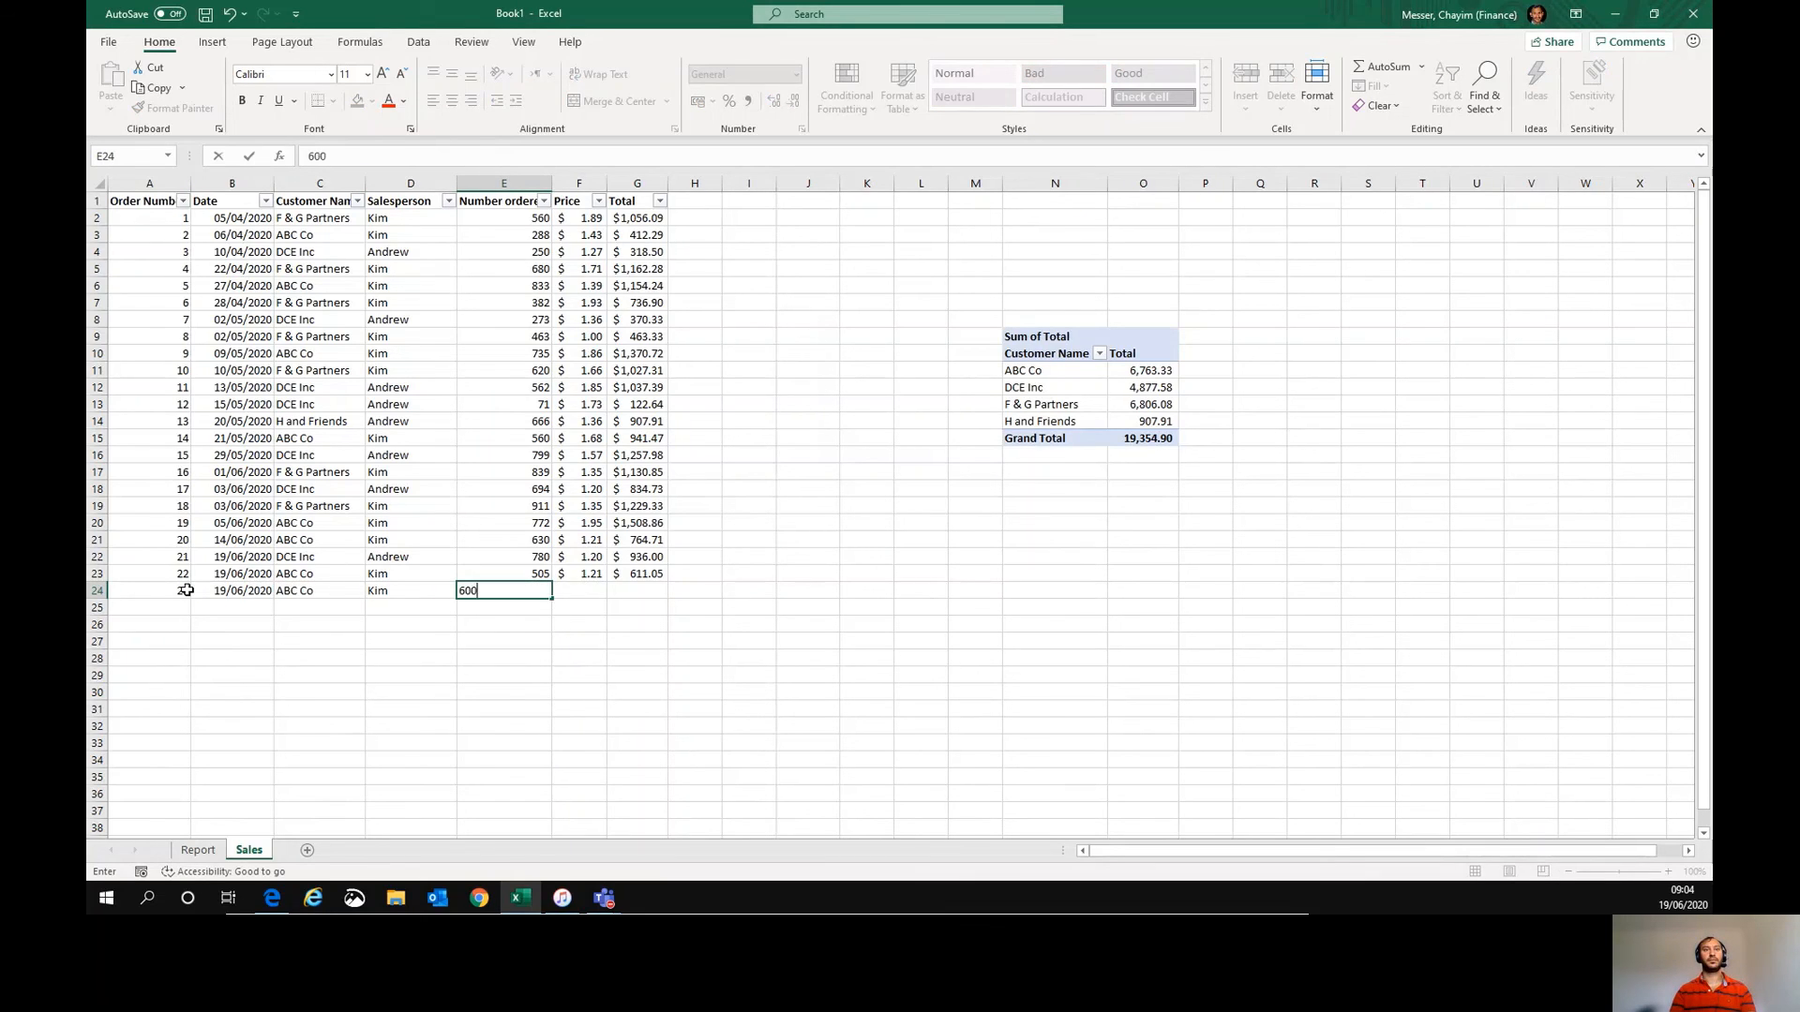
{"action": "key", "text": "Tab"}
{"action": "type", "text": "1.5"}
{"action": "key", "text": "Tab"}
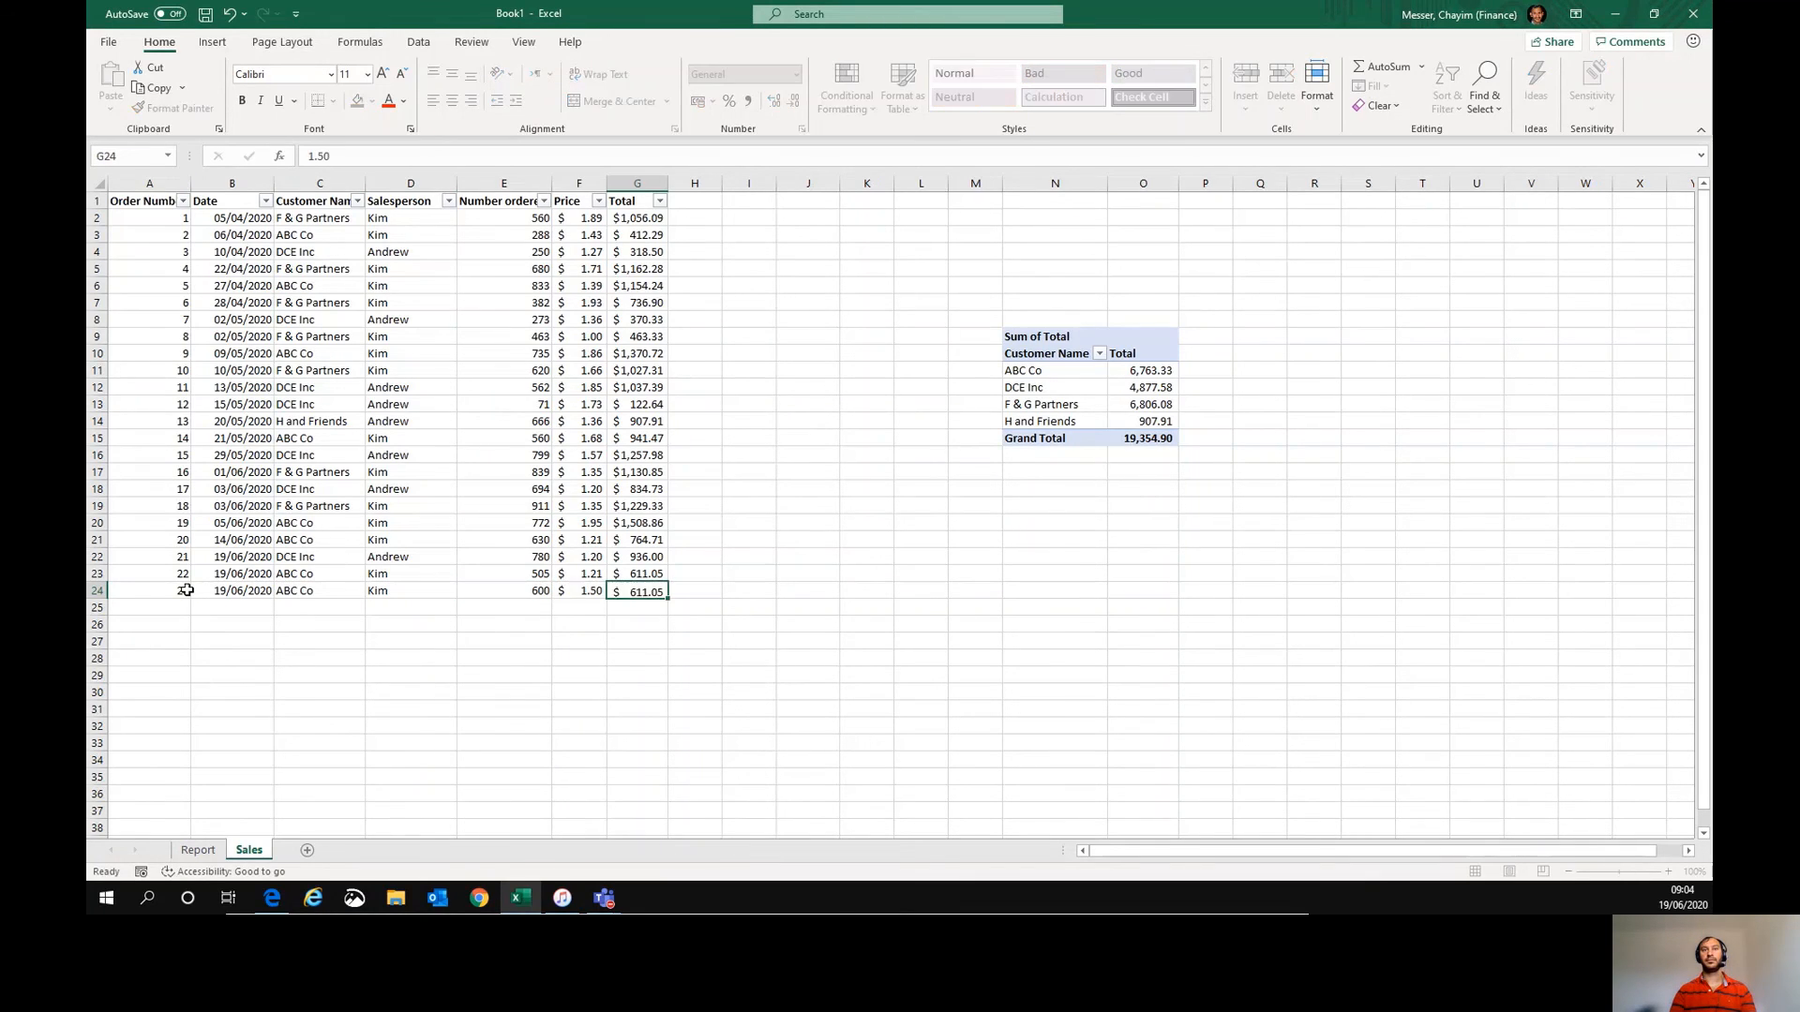
- Refresh the PivotTable and reapply comma style to its Total values
{"action": "right_click", "coordinate": [1055, 421]}
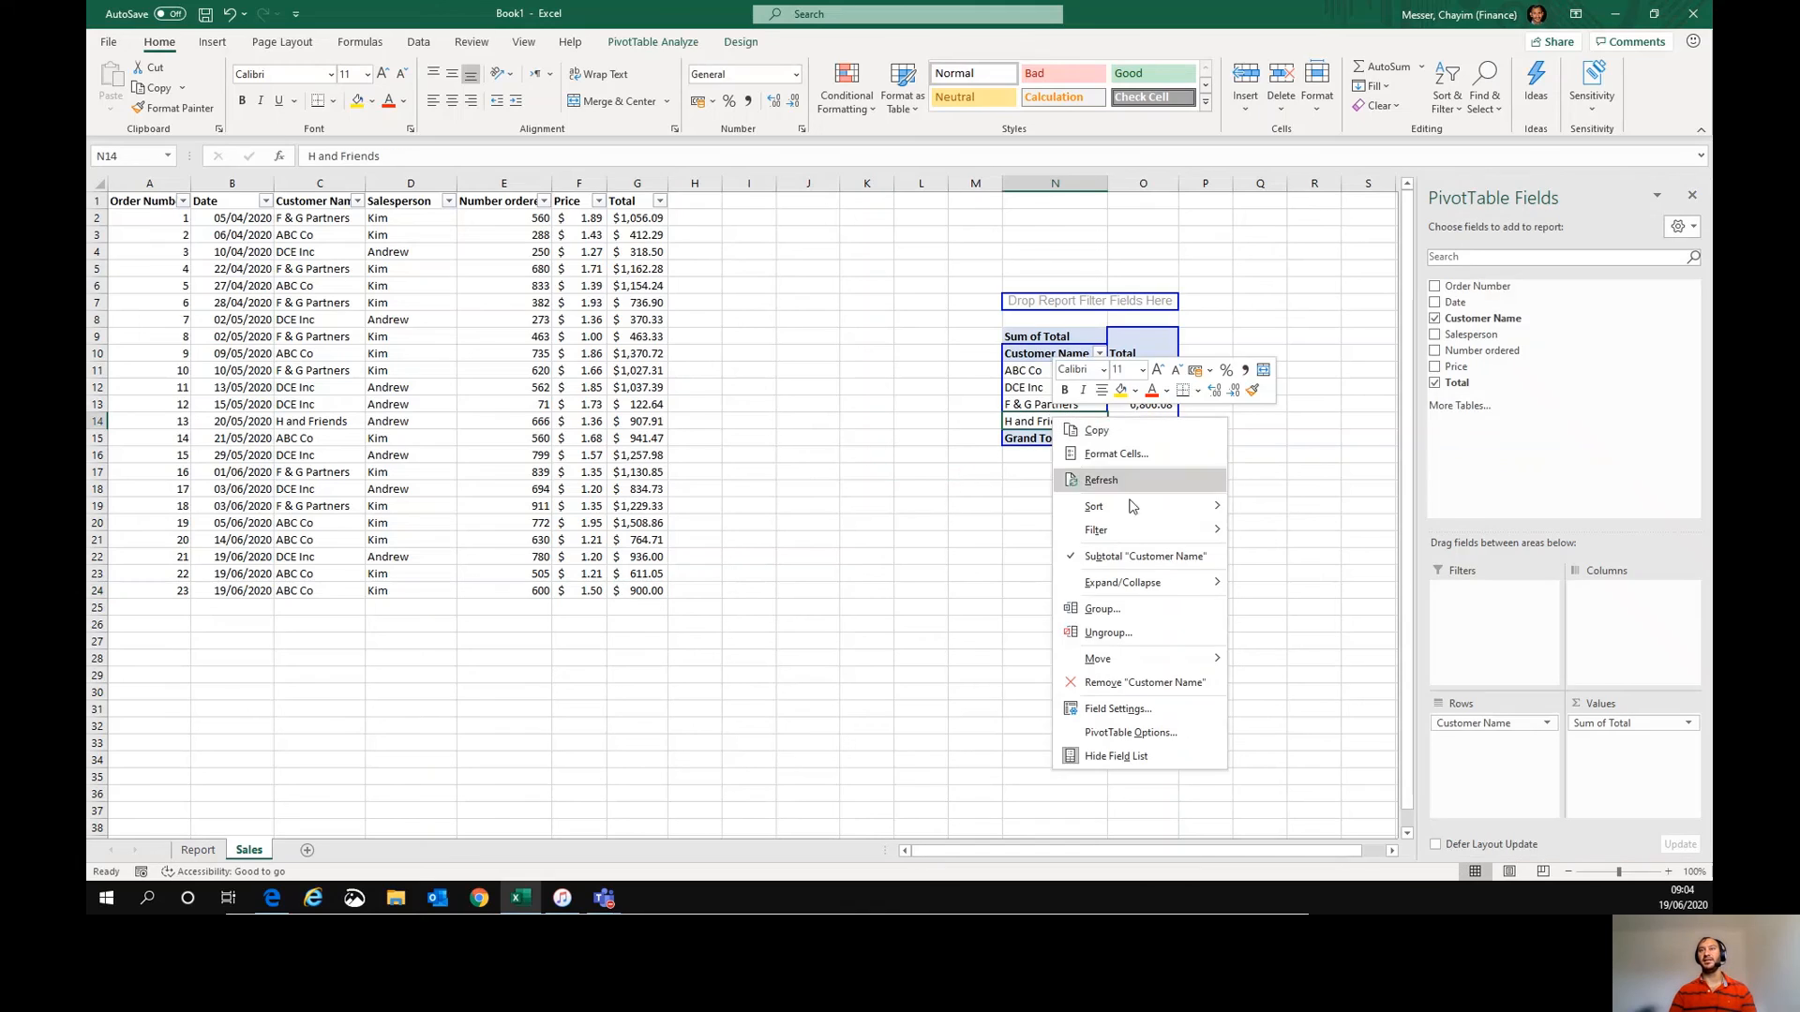
{"action": "left_click", "coordinate": [1127, 487]}
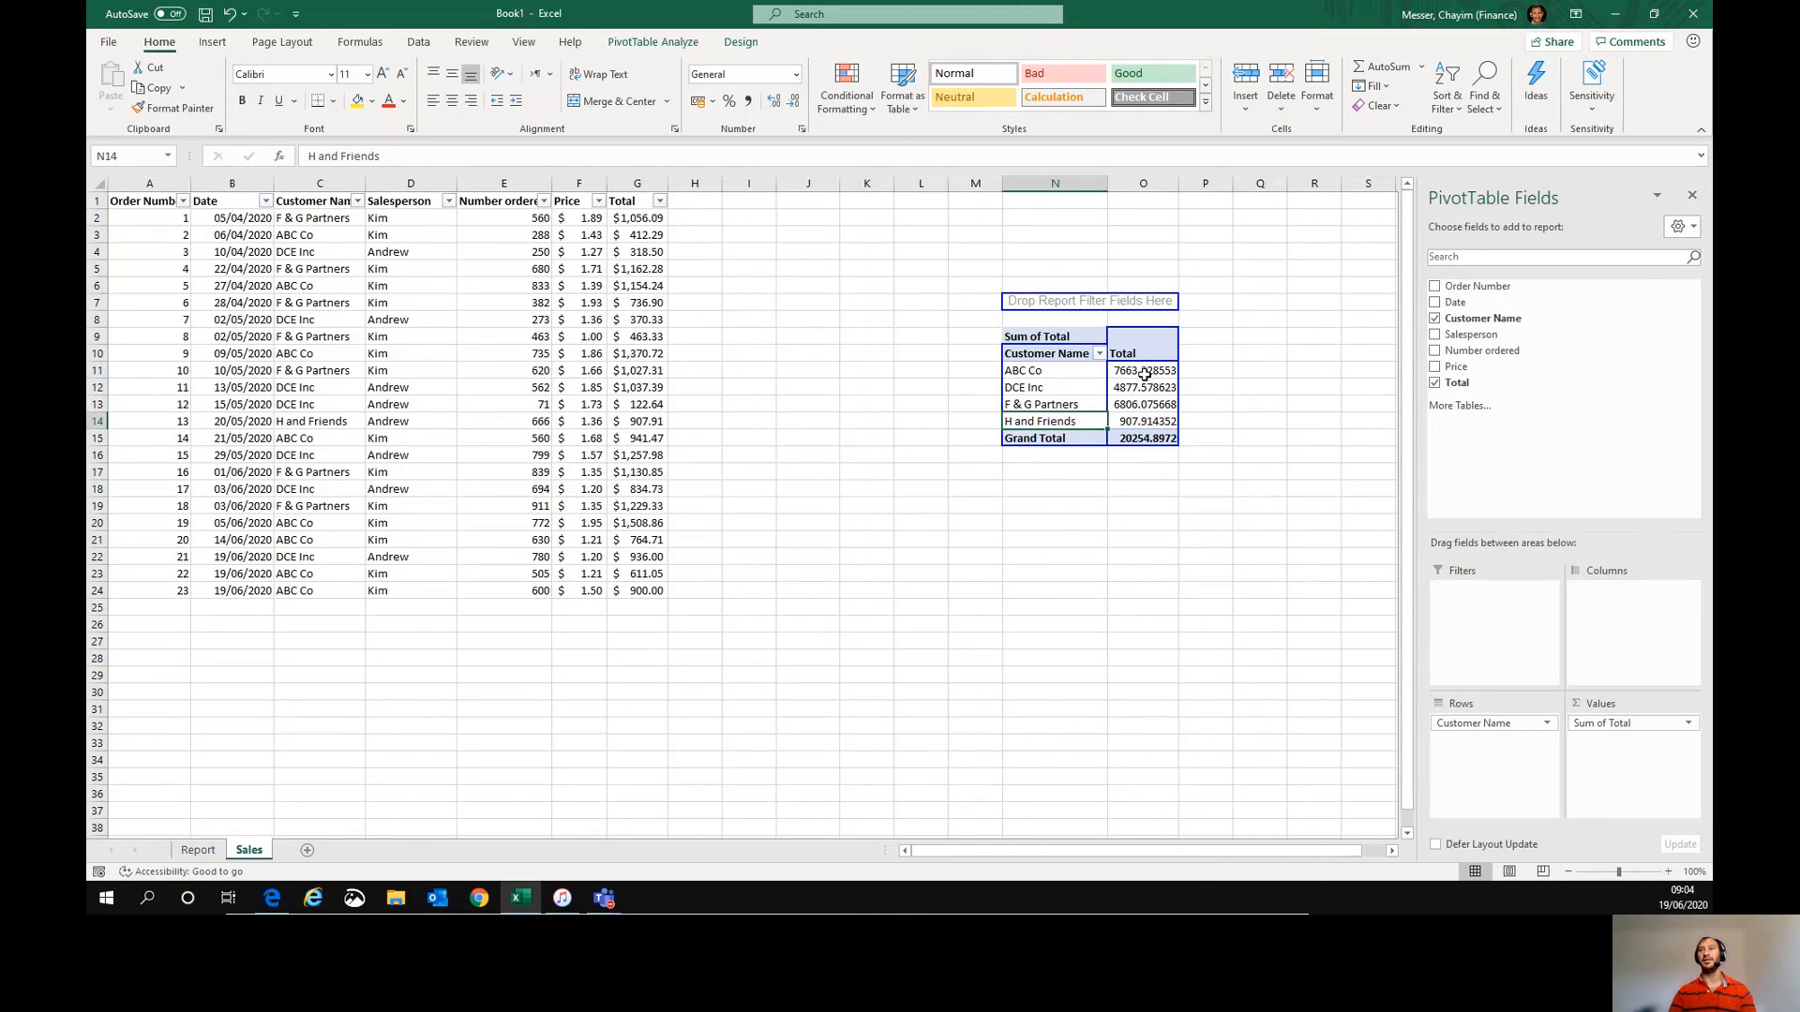
{"action": "left_click_drag", "start_coordinate": [1148, 370], "coordinate": [1144, 507]}
{"action": "left_click", "coordinate": [747, 100]}
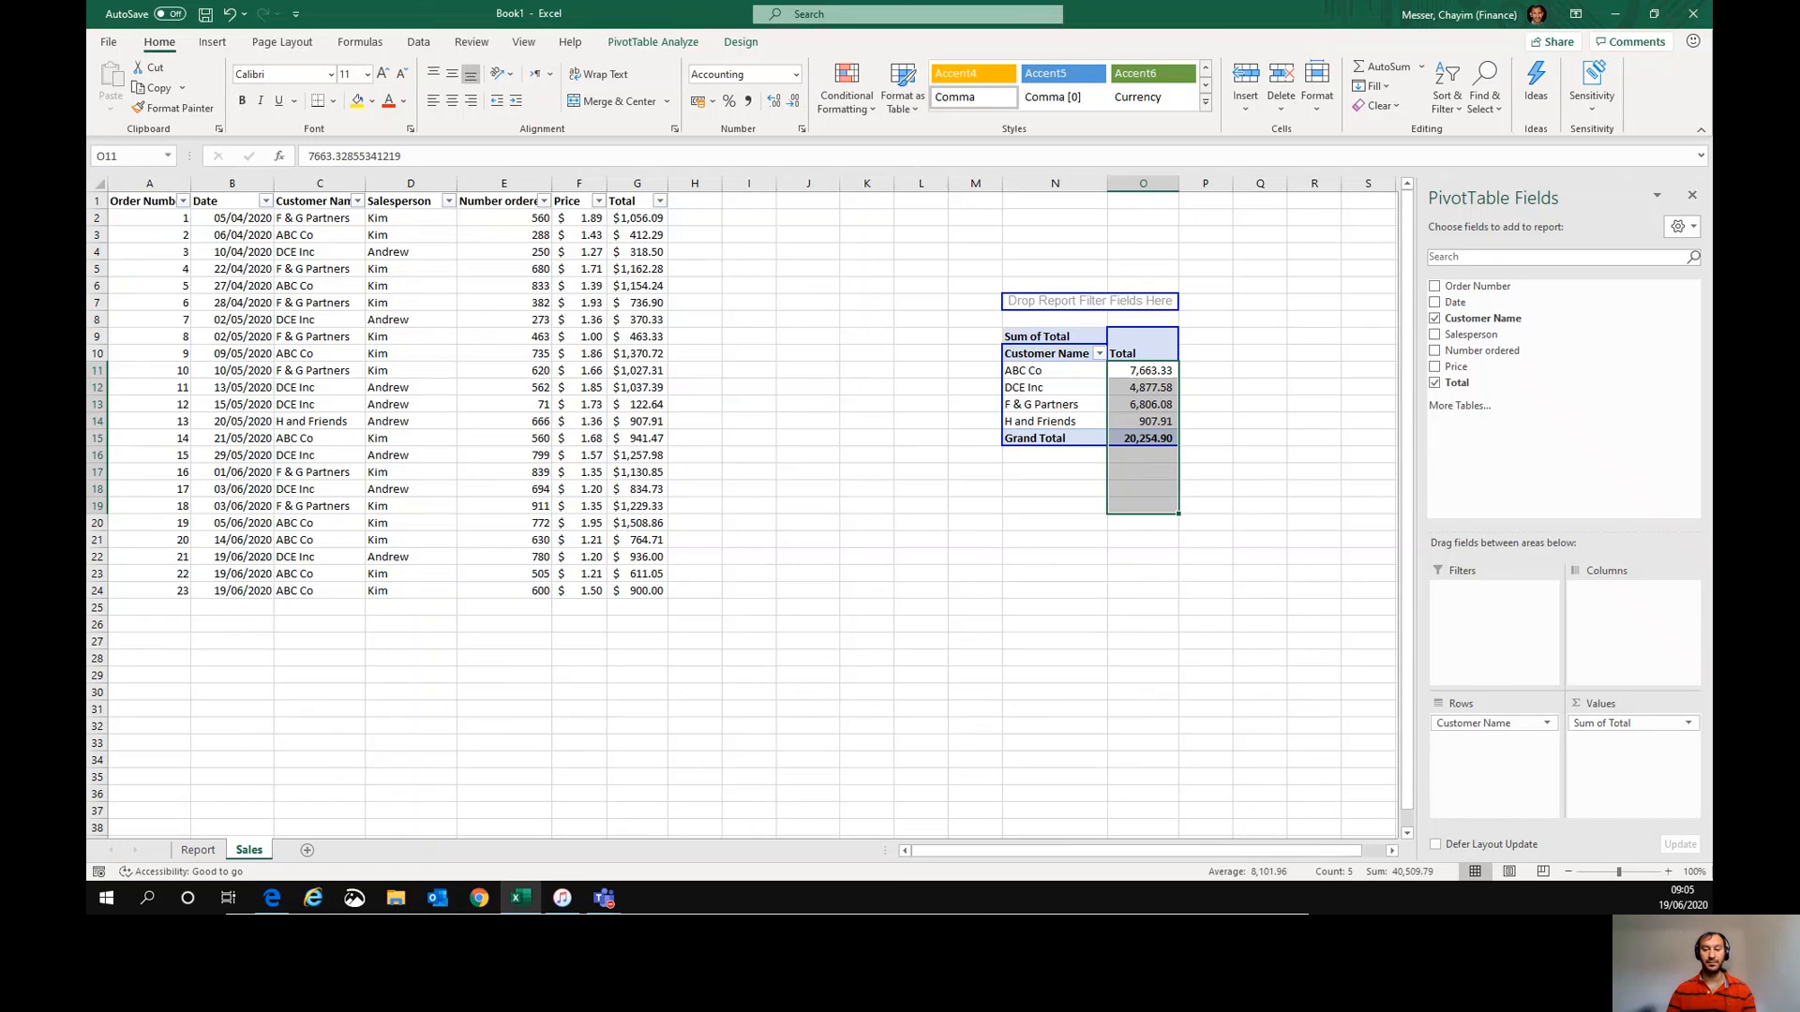
{"action": "key", "text": "alt+Tab"}
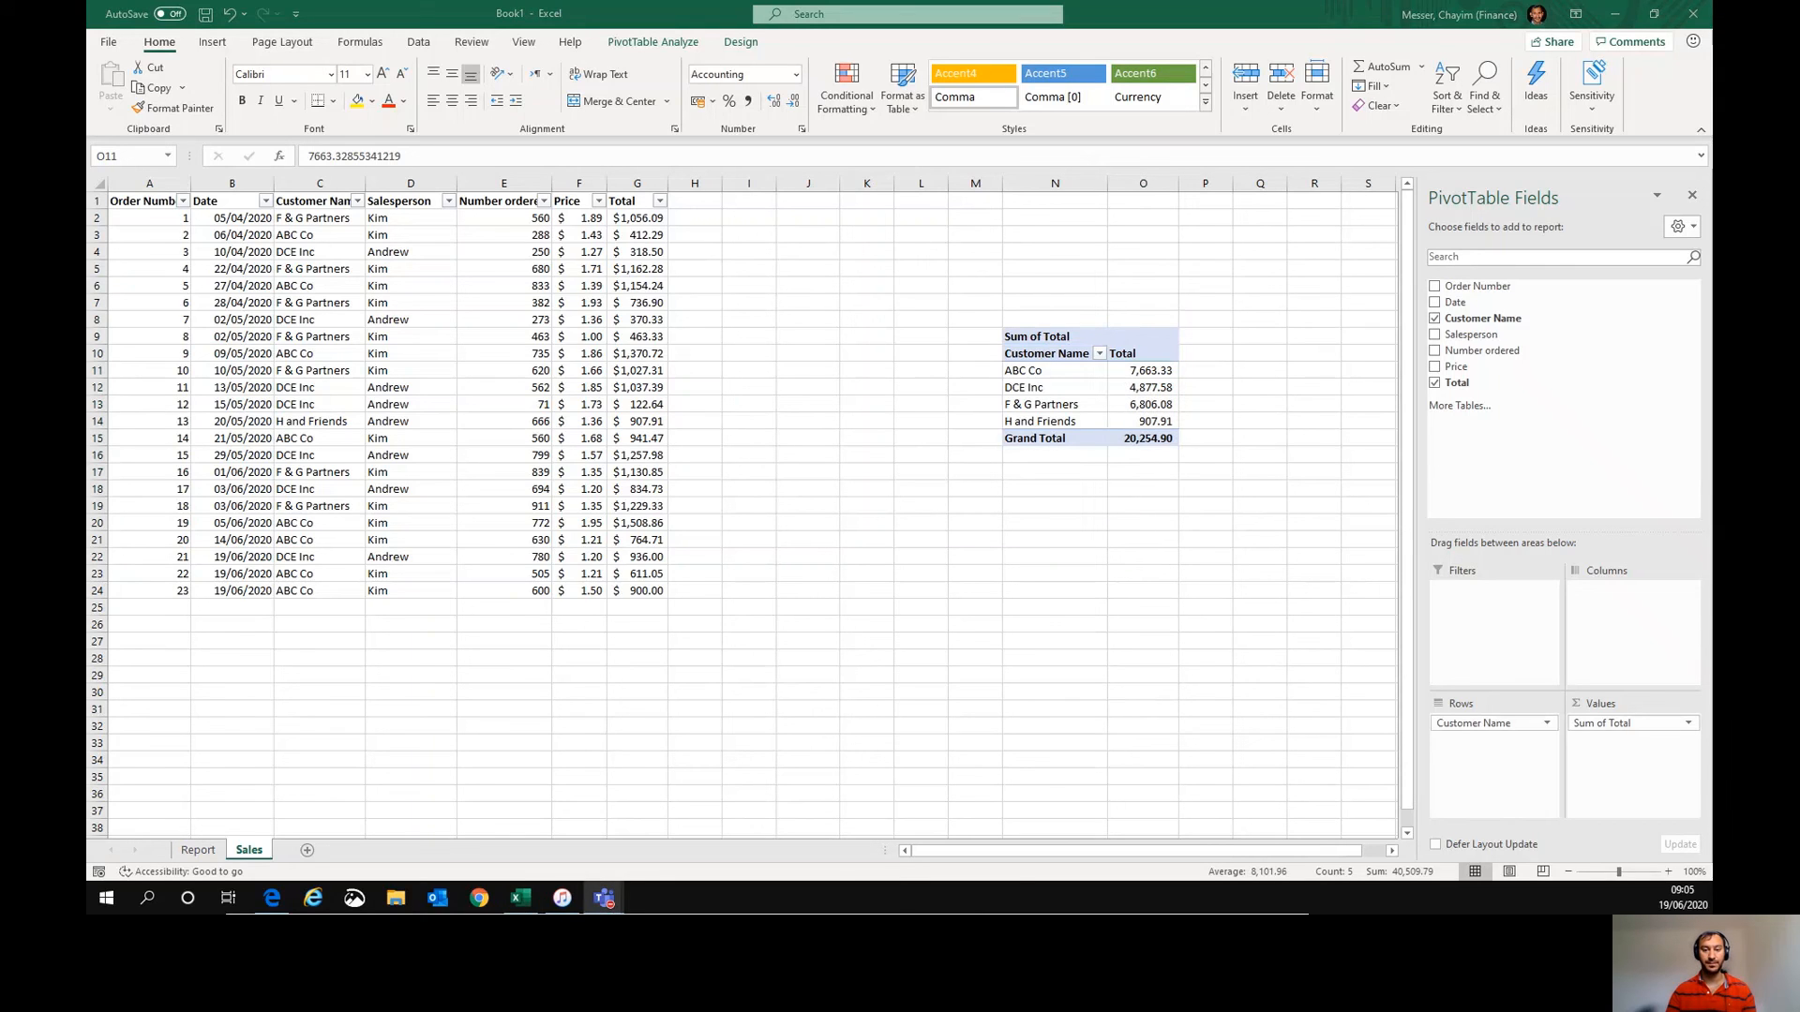